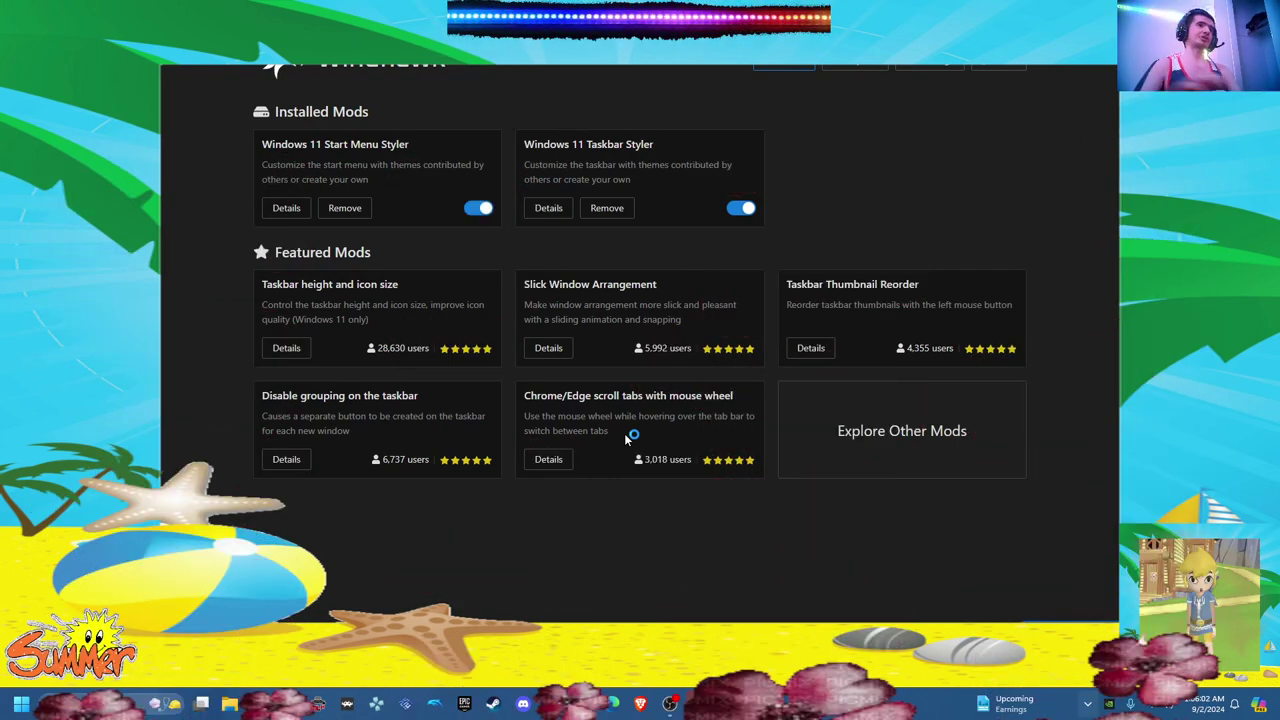
Step: Open the Start menu to examine its current layout and close it again
key("super")
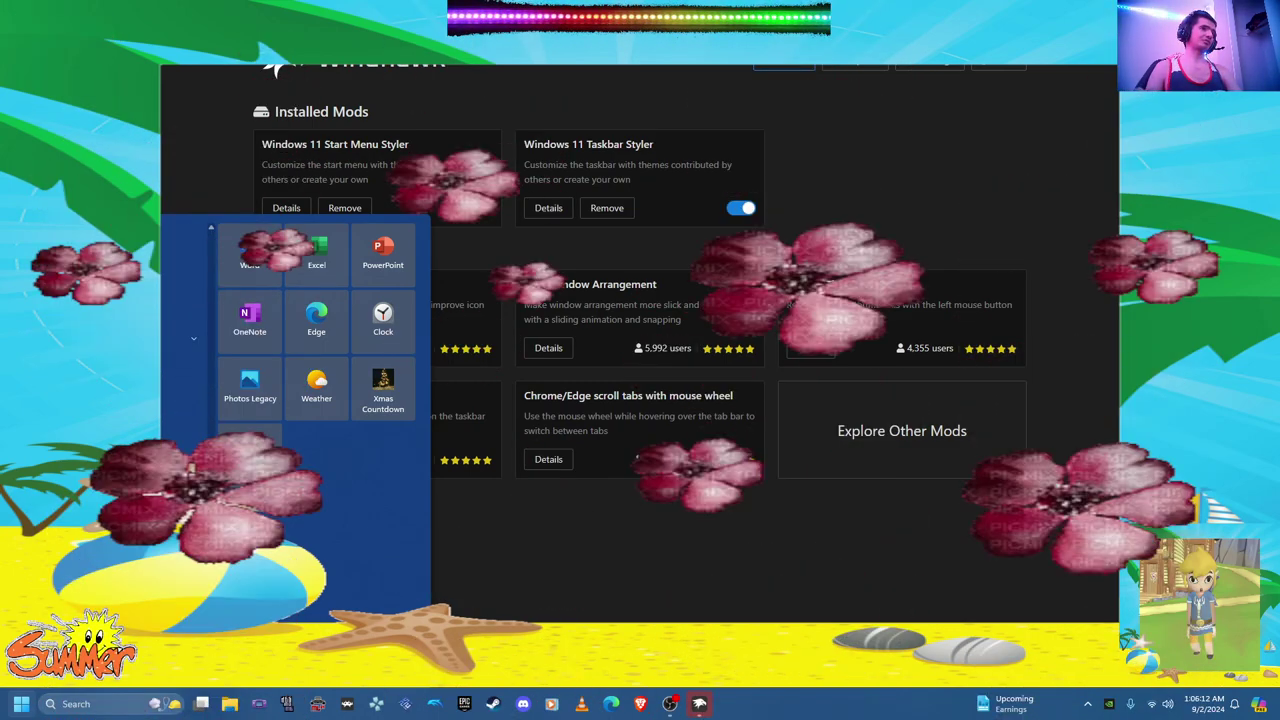
left_click(546, 606)
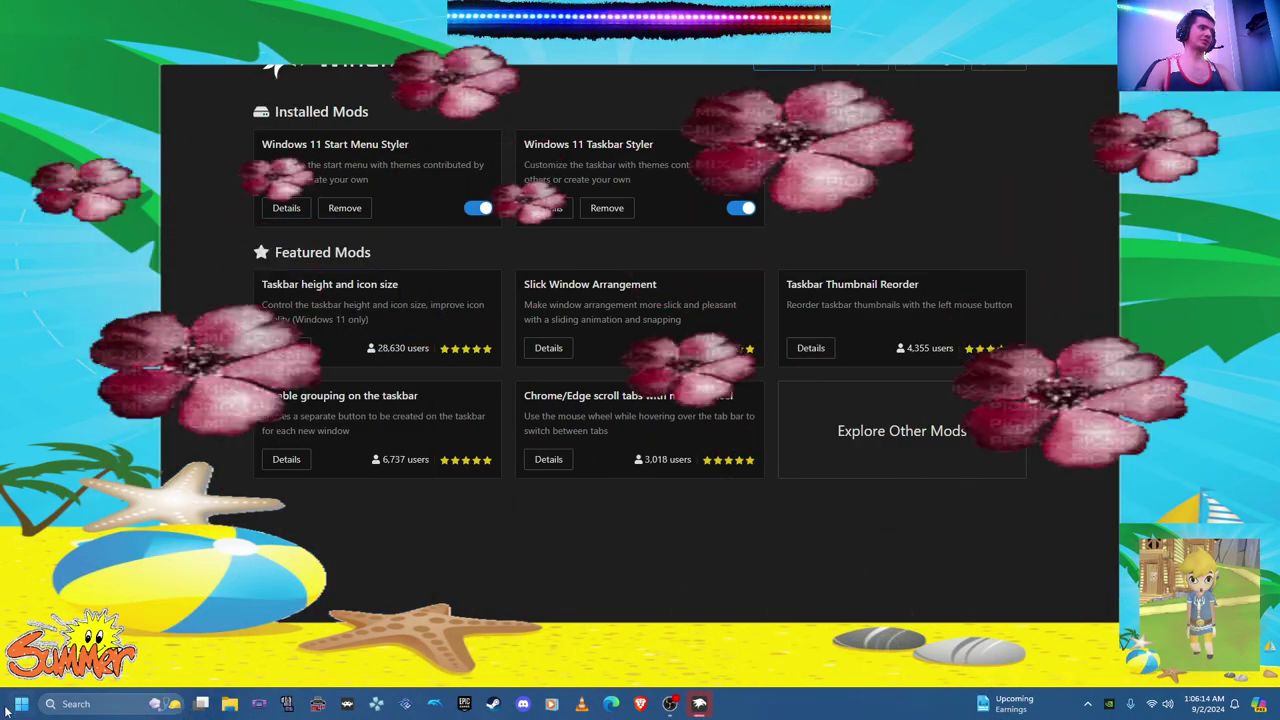
left_click(6, 708)
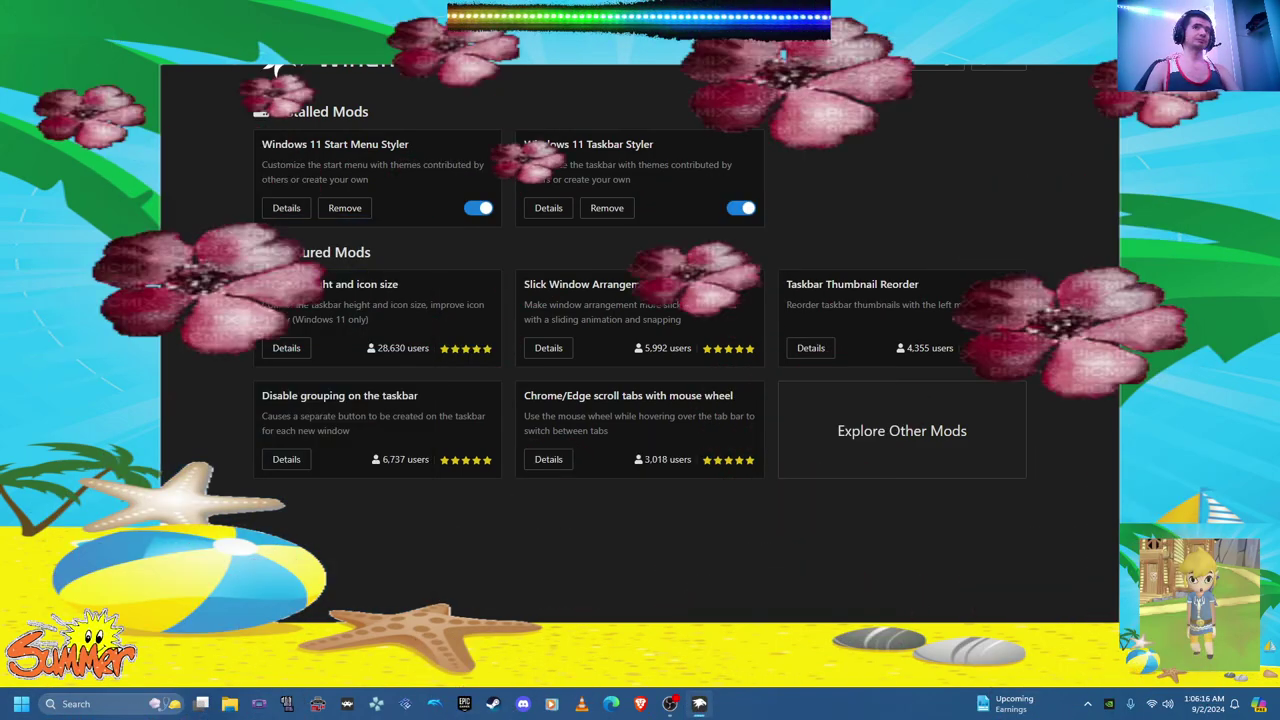
Step: Browse the other available mods, open the details of Windows 11 Start Menu Styler and look through its integrated themes
left_click(940, 69)
left_click(800, 74)
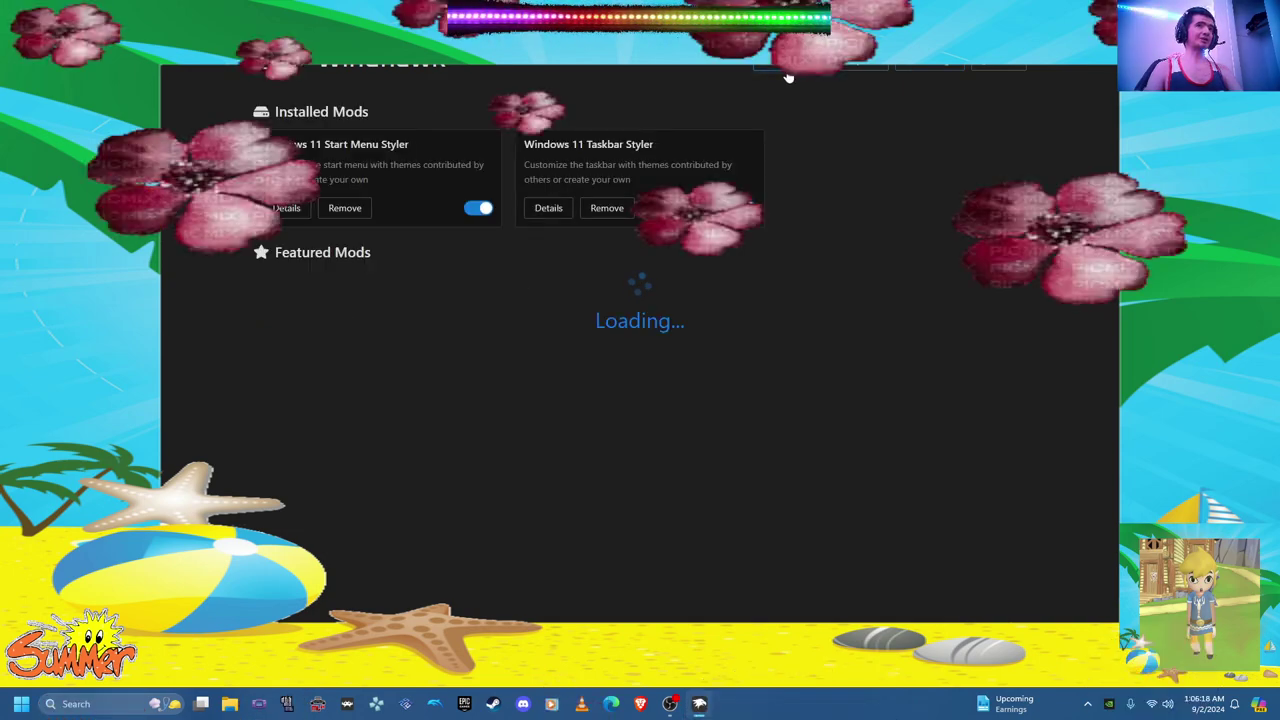
left_click(903, 417)
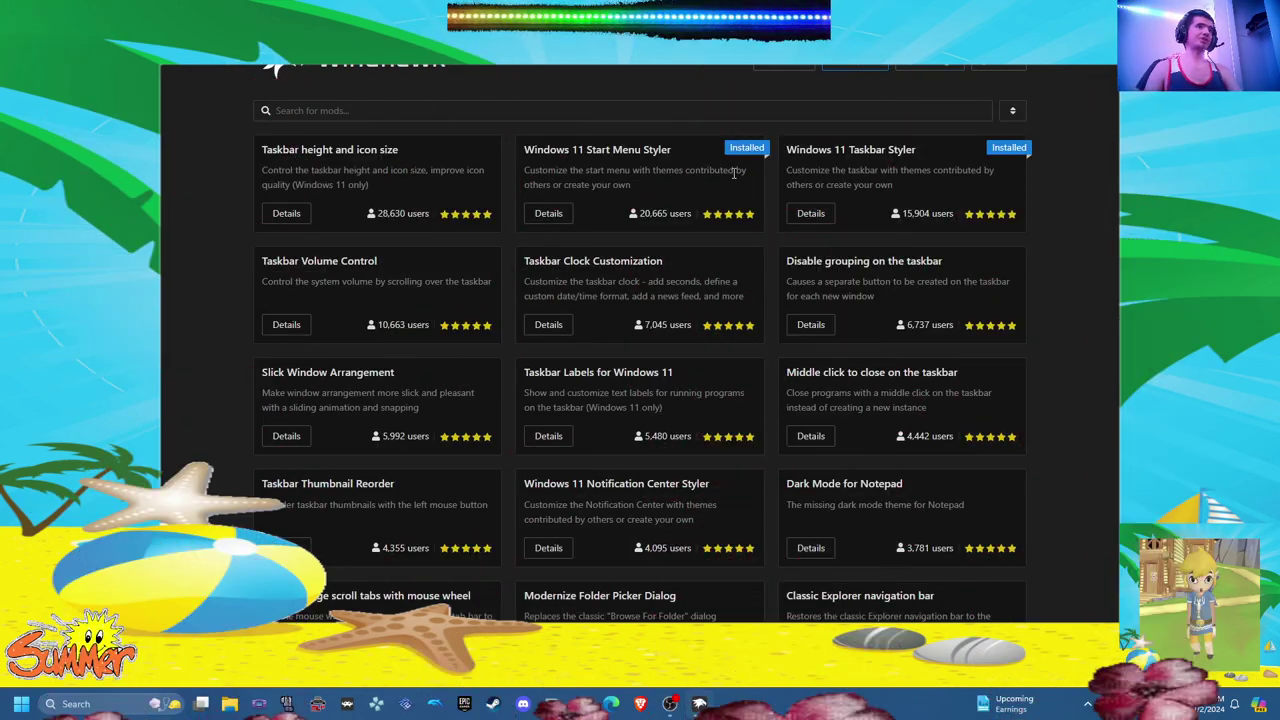
left_click(548, 214)
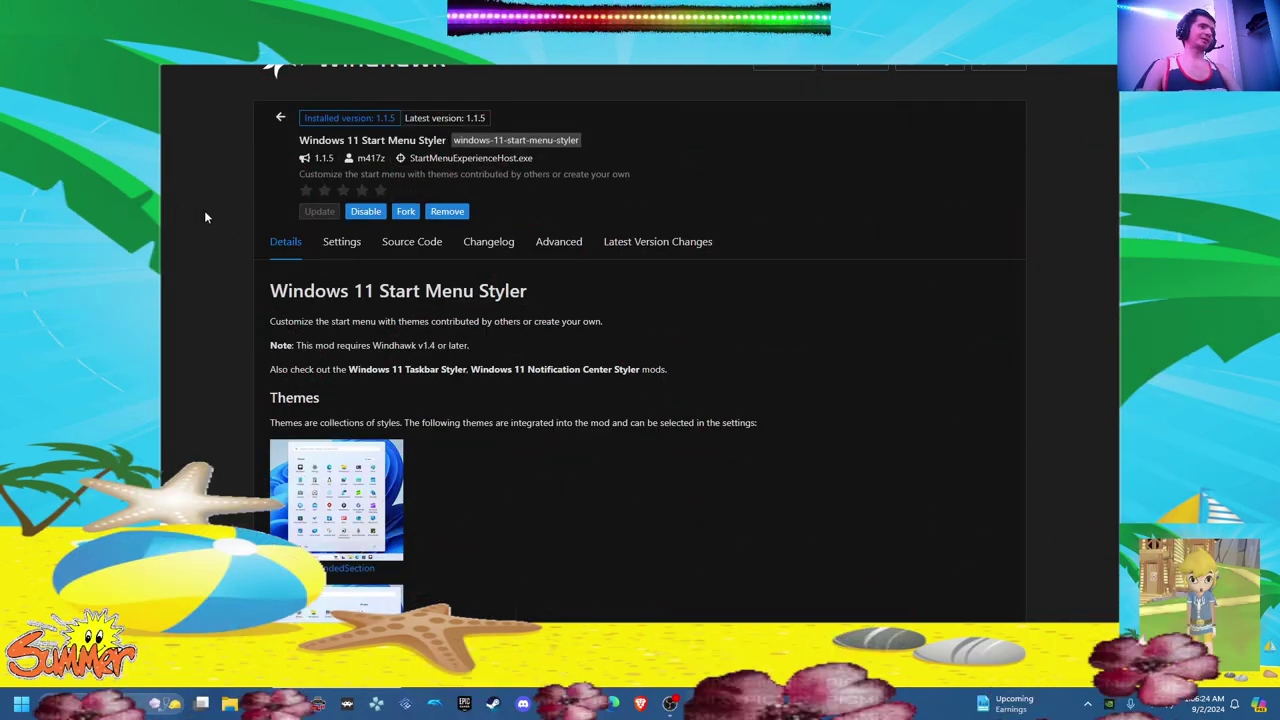
scroll(432, 382, "down", 3)
scroll(445, 420, "up", 10)
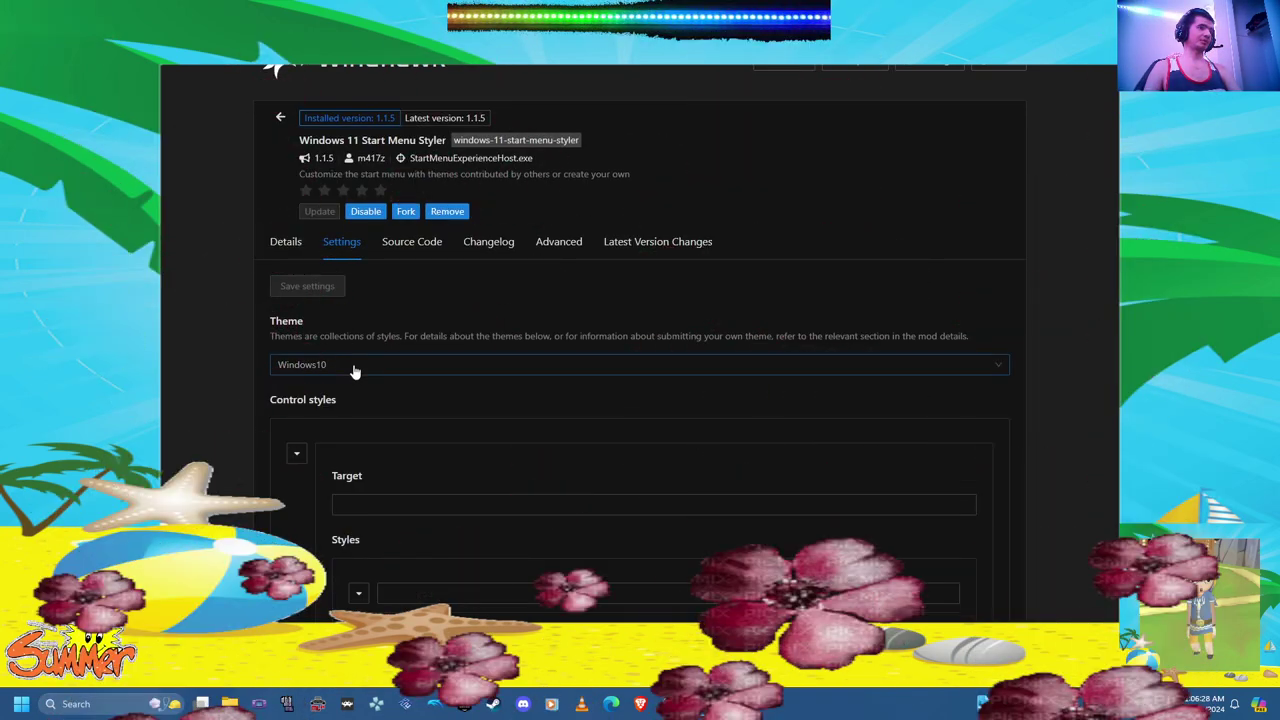
Step: Save the mod's settings with the theme set to None and preview the Start menu
left_click(351, 364)
left_click(355, 391)
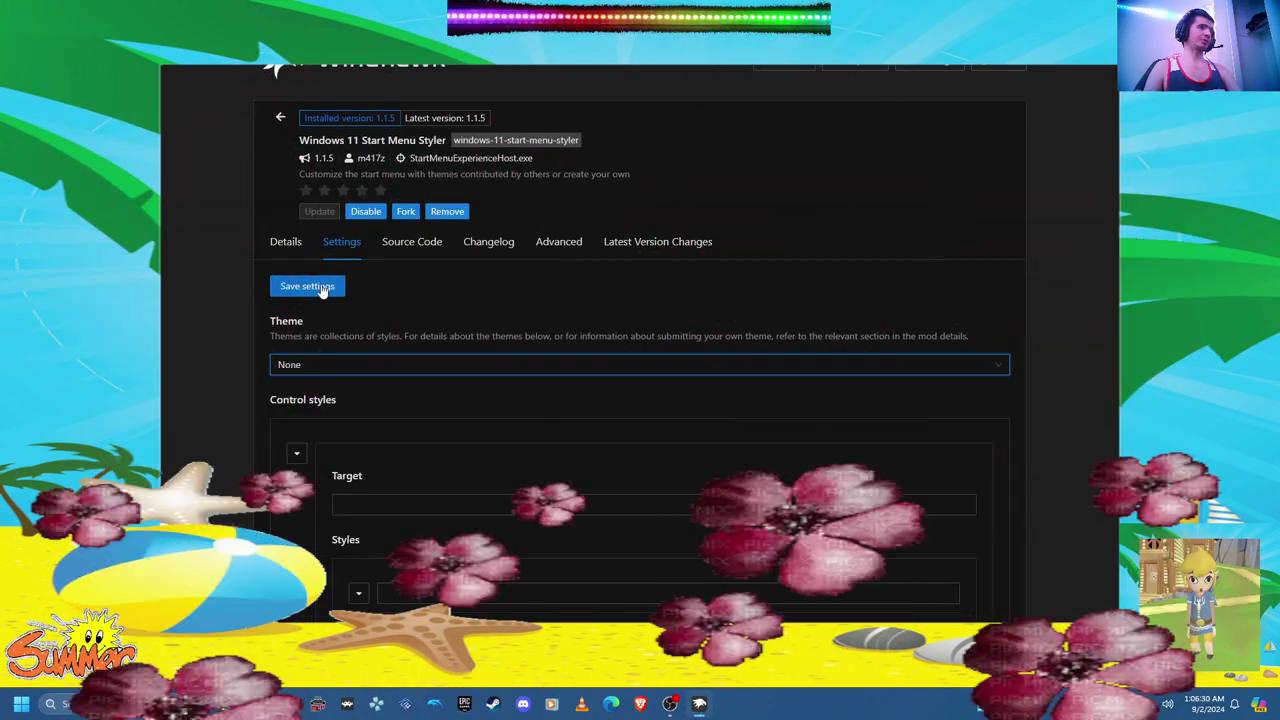
left_click(22, 704)
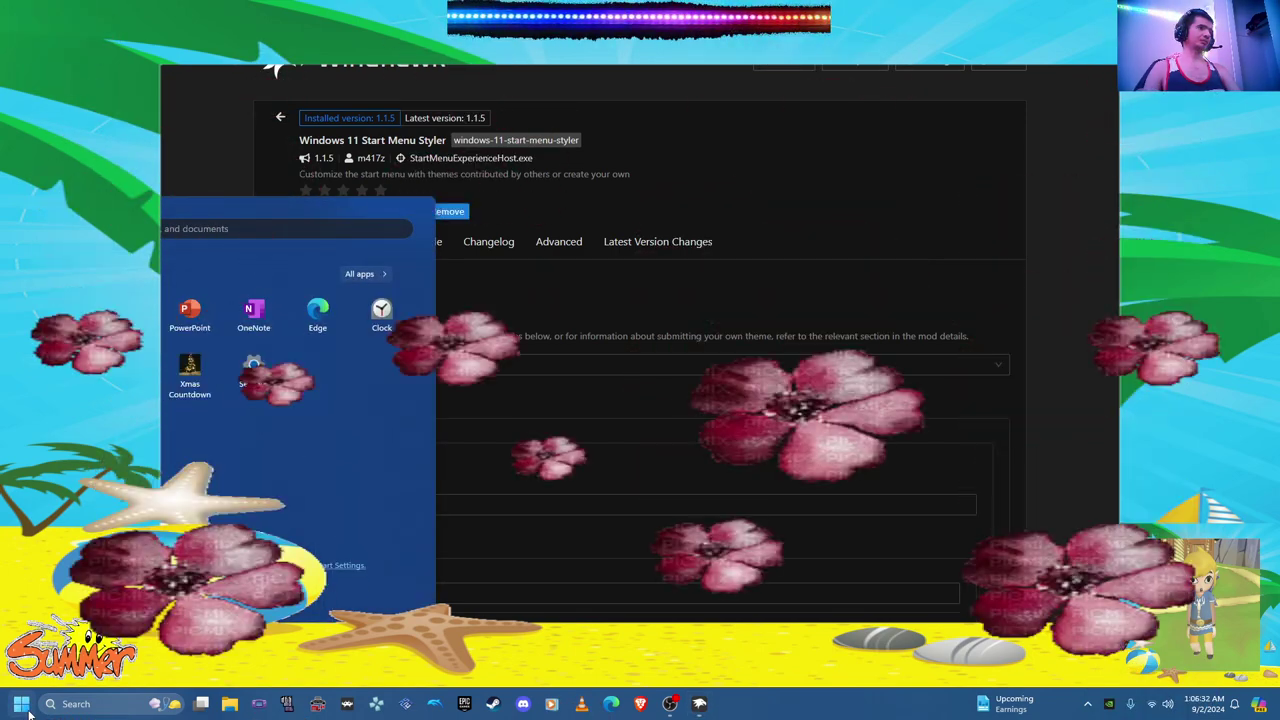
left_click(22, 704)
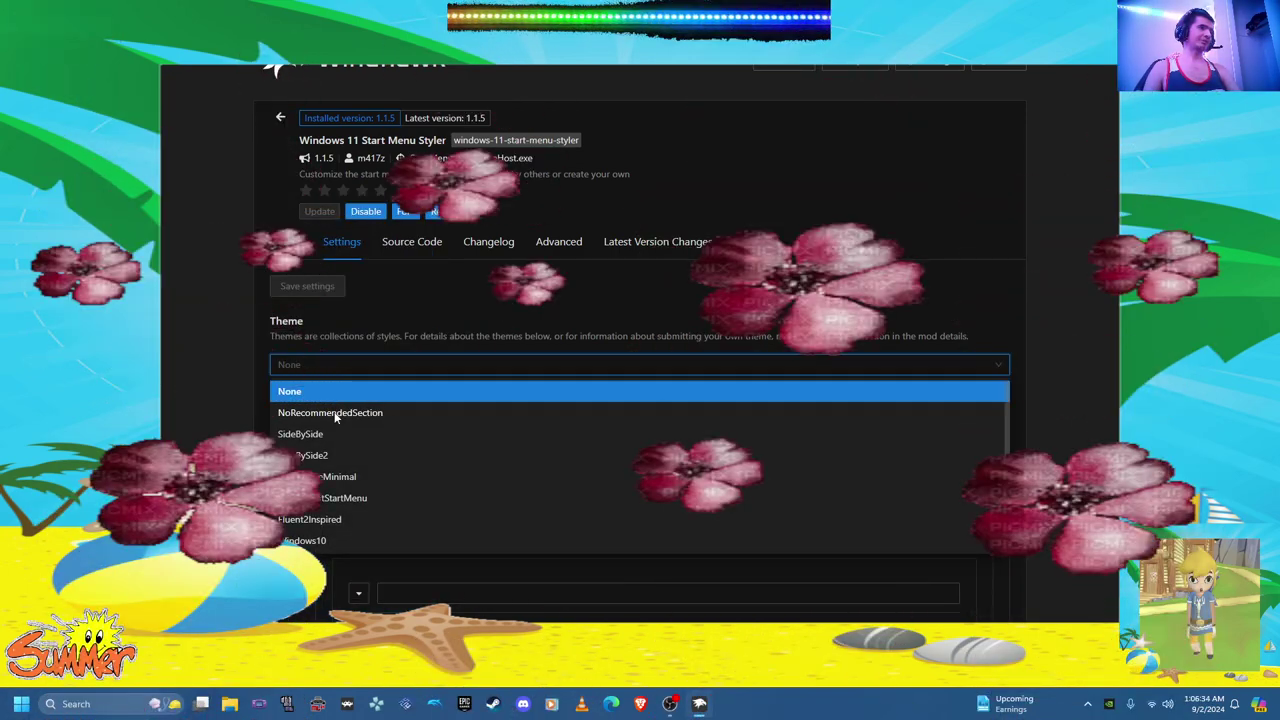
Step: Save the mod's settings with the NoRecommendedSection theme and preview the Start menu
left_click(330, 412)
left_click(304, 287)
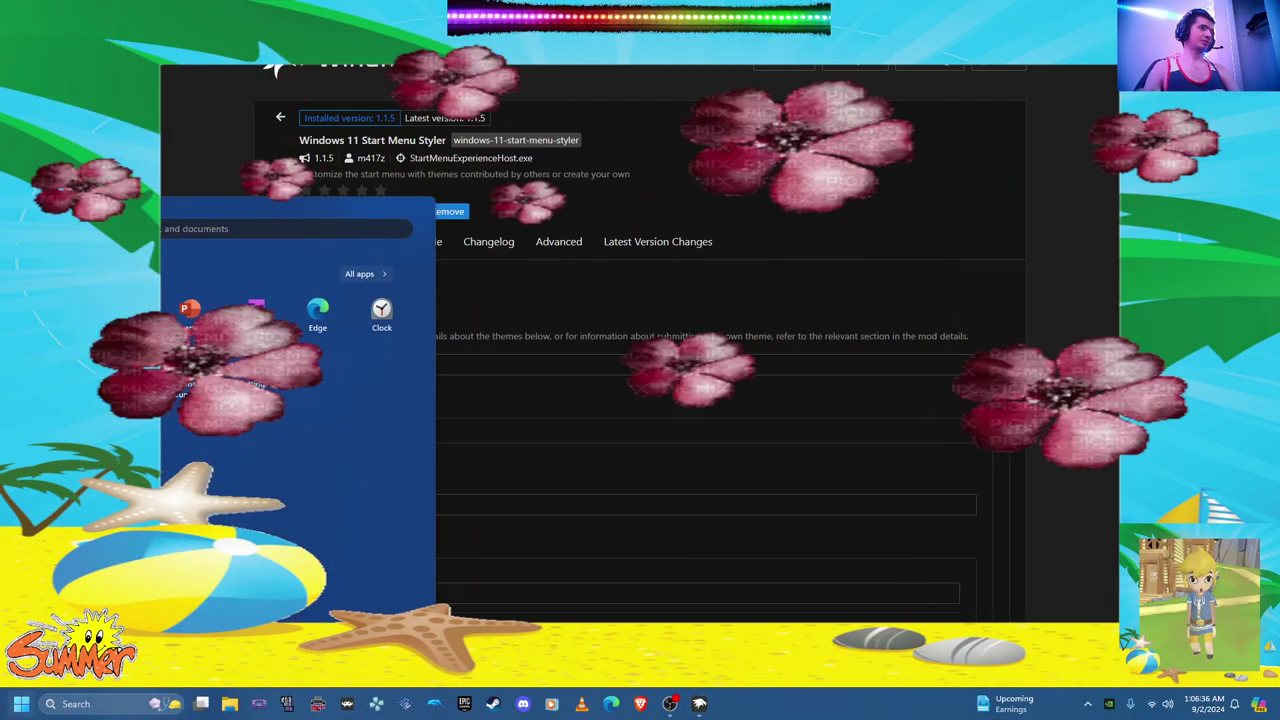
left_click(22, 704)
Step: Apply the SideBySide theme to the Start menu and look through its list of all apps
left_click(381, 366)
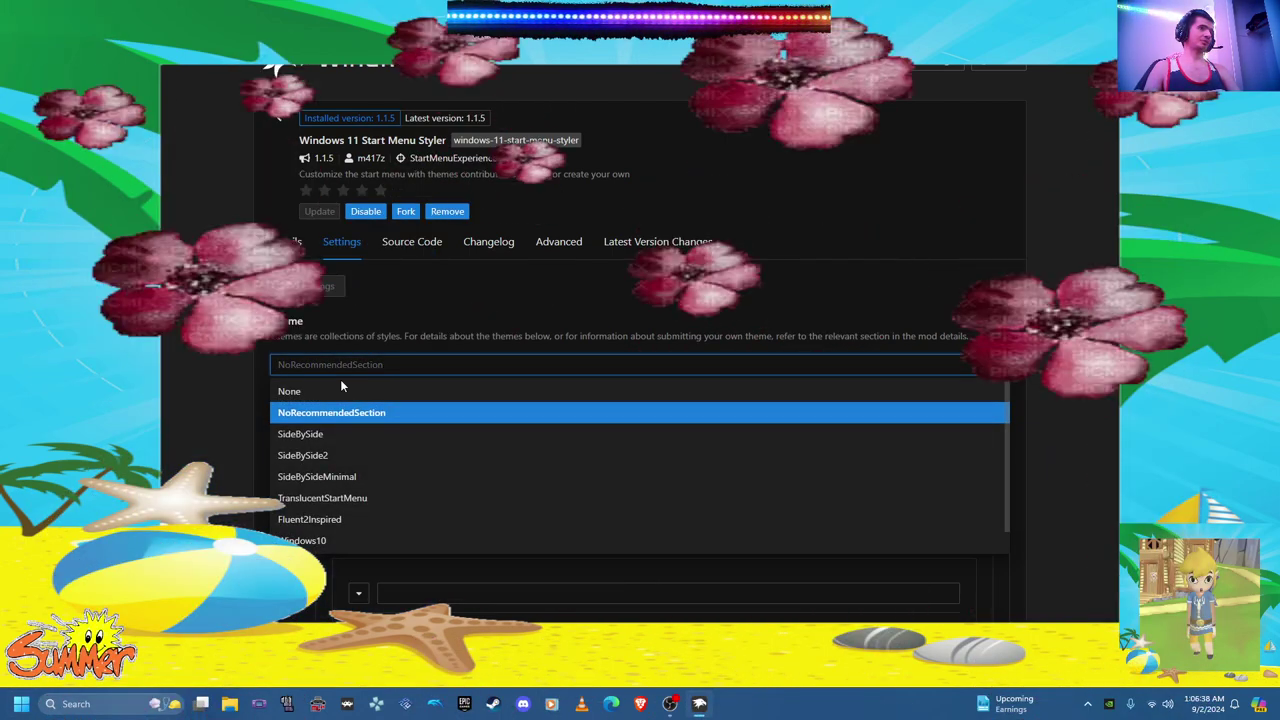
left_click(310, 432)
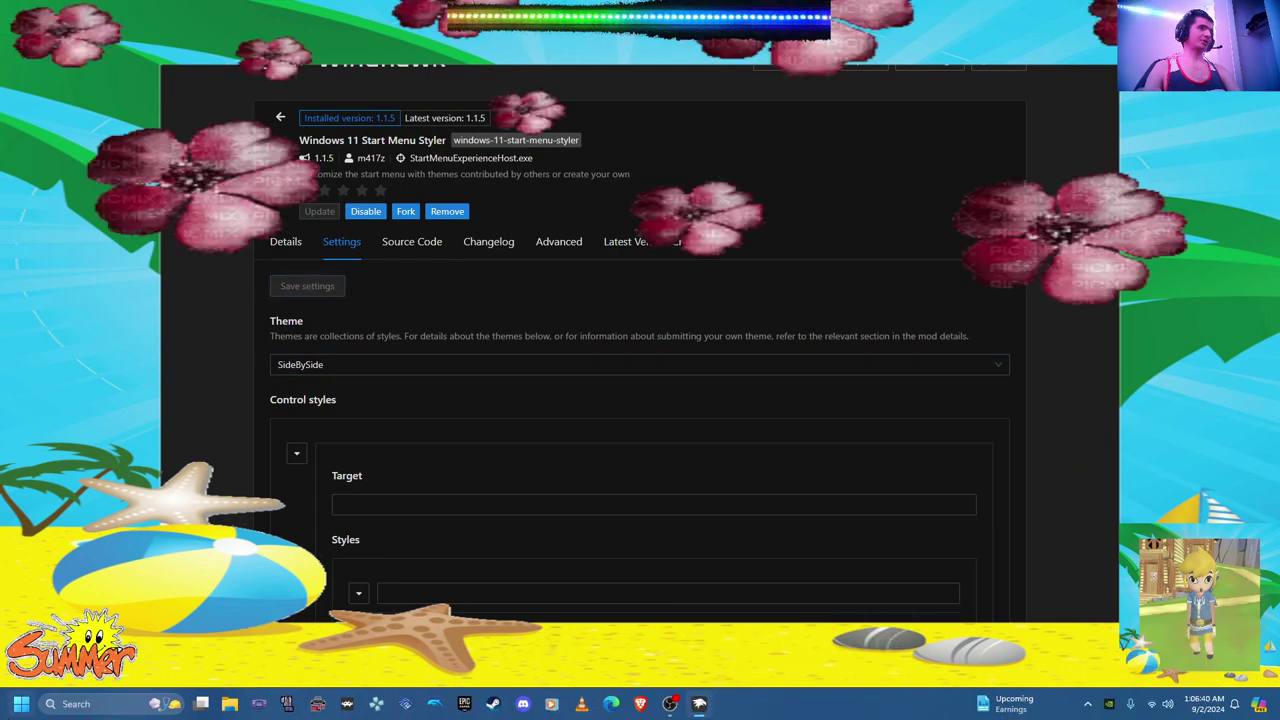
left_click(21, 704)
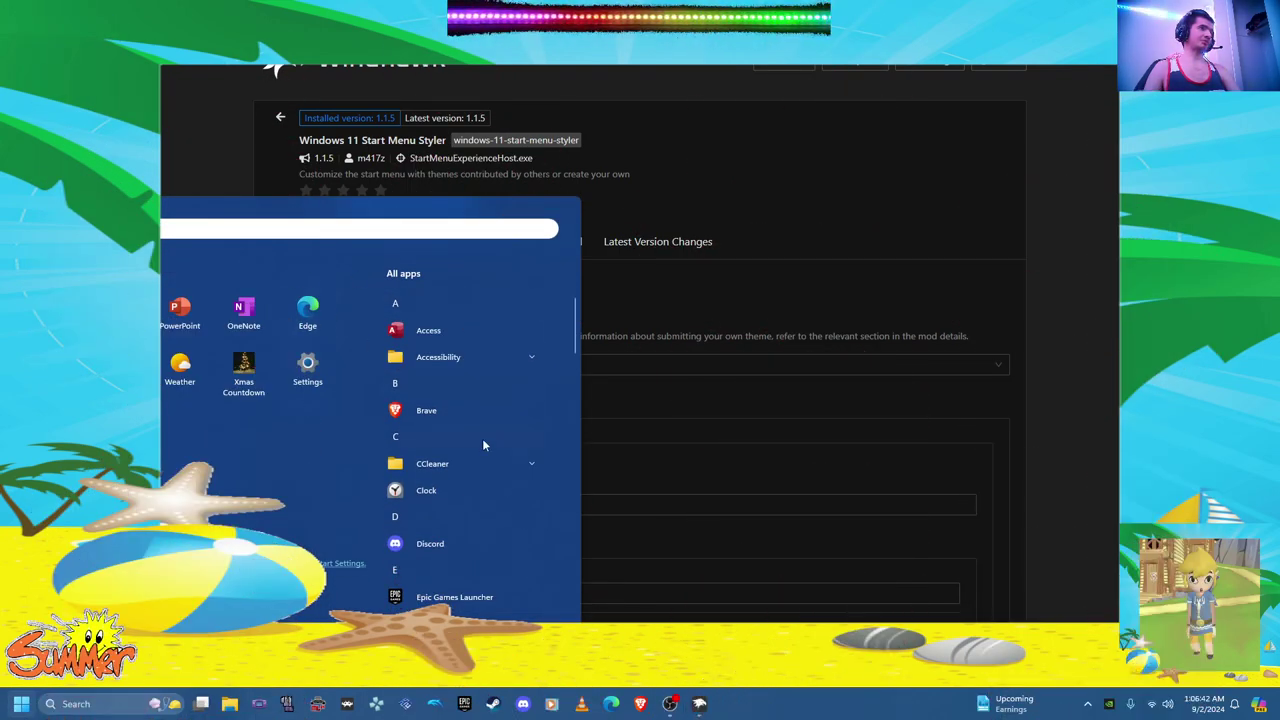
scroll(510, 480, "down", 10)
scroll(490, 530, "up", 10)
scroll(480, 540, "down", 2)
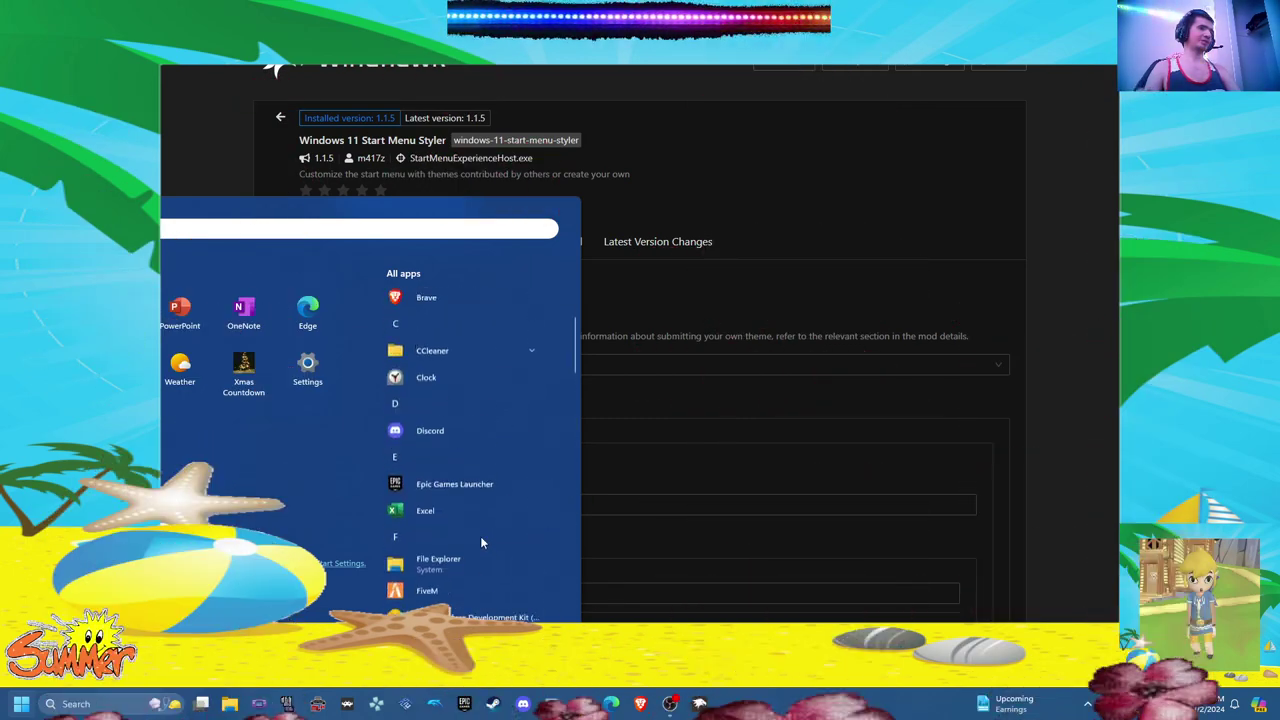
left_click(1077, 387)
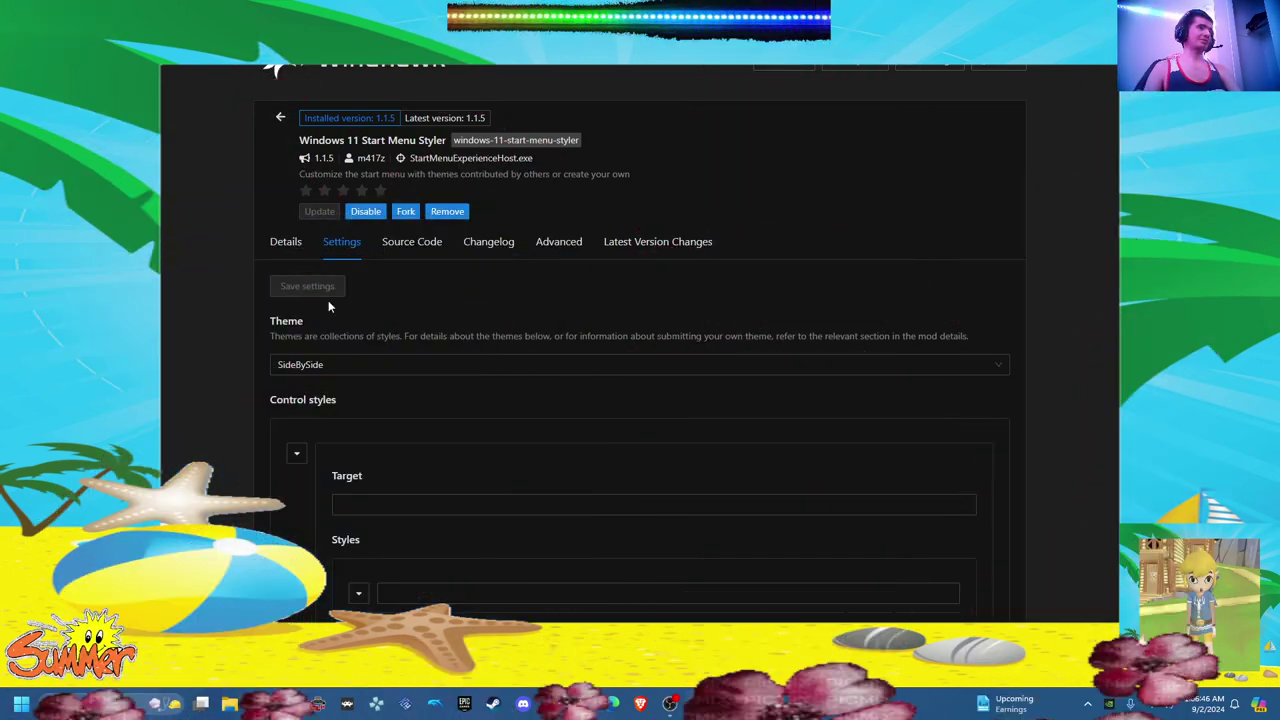
Step: Apply the SideBySide2 theme and preview the Start menu, including its full Recommended page
left_click(333, 367)
left_click(327, 455)
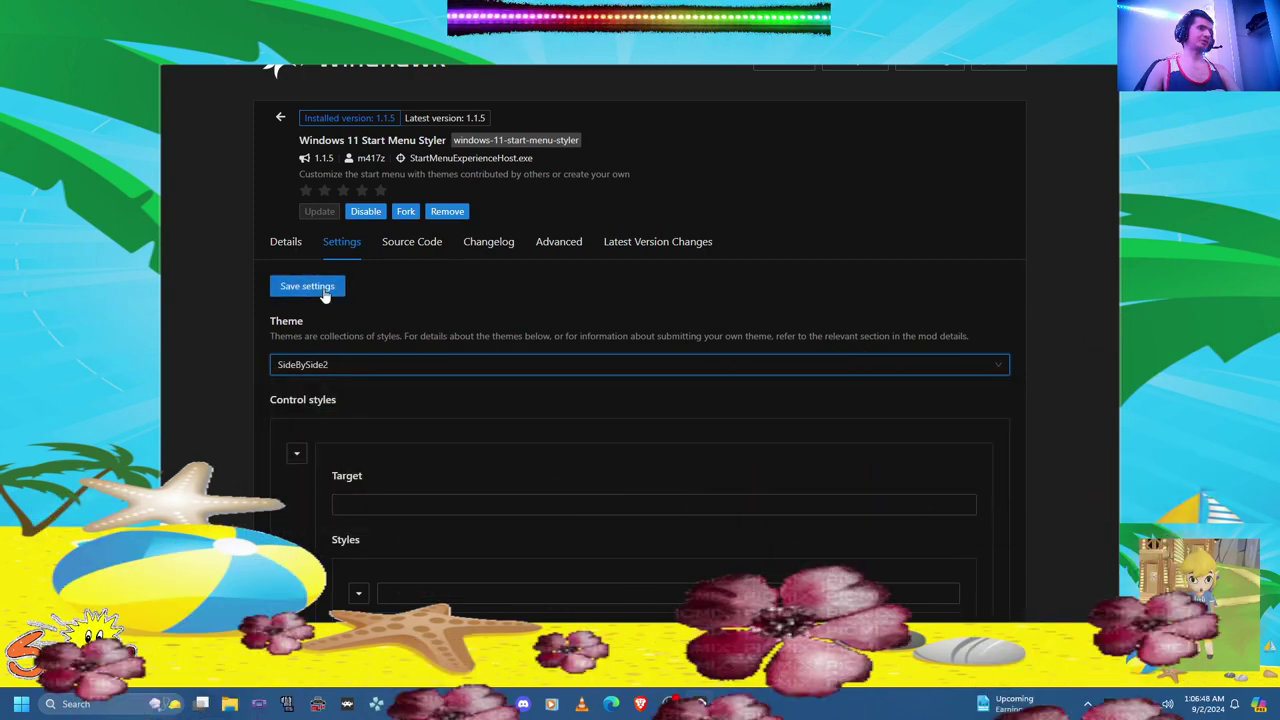
left_click(28, 706)
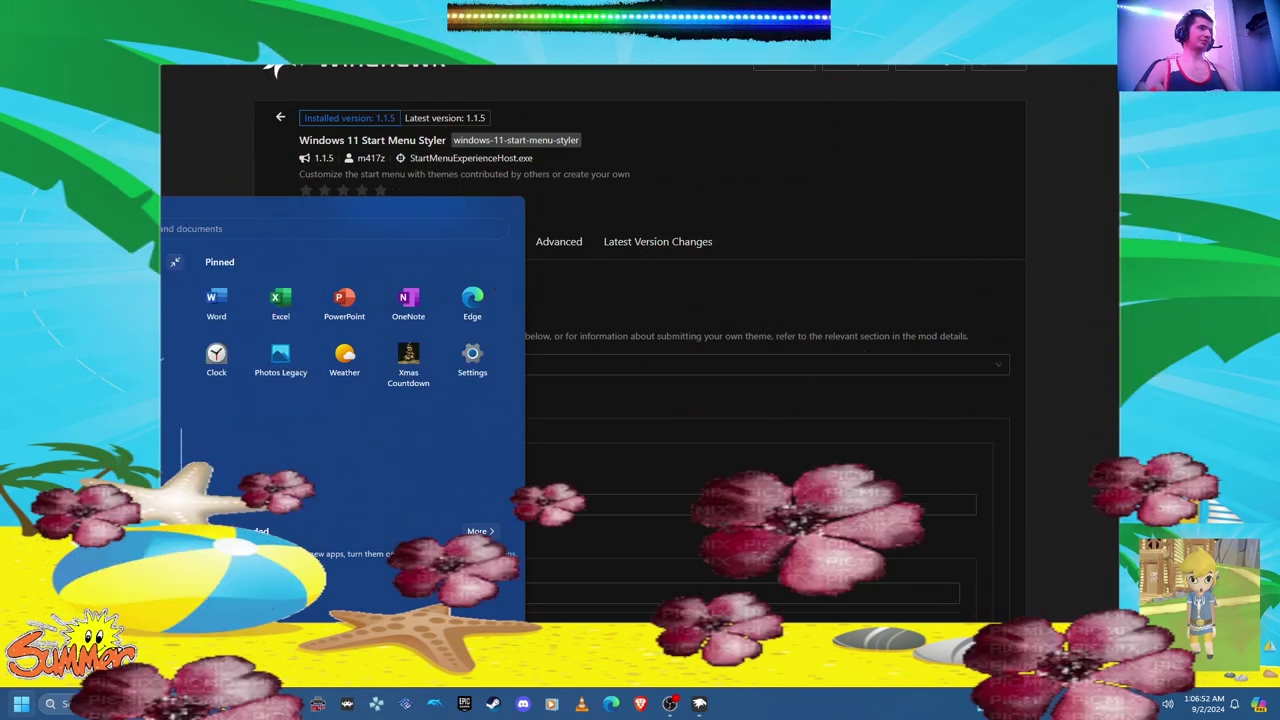
left_click(470, 531)
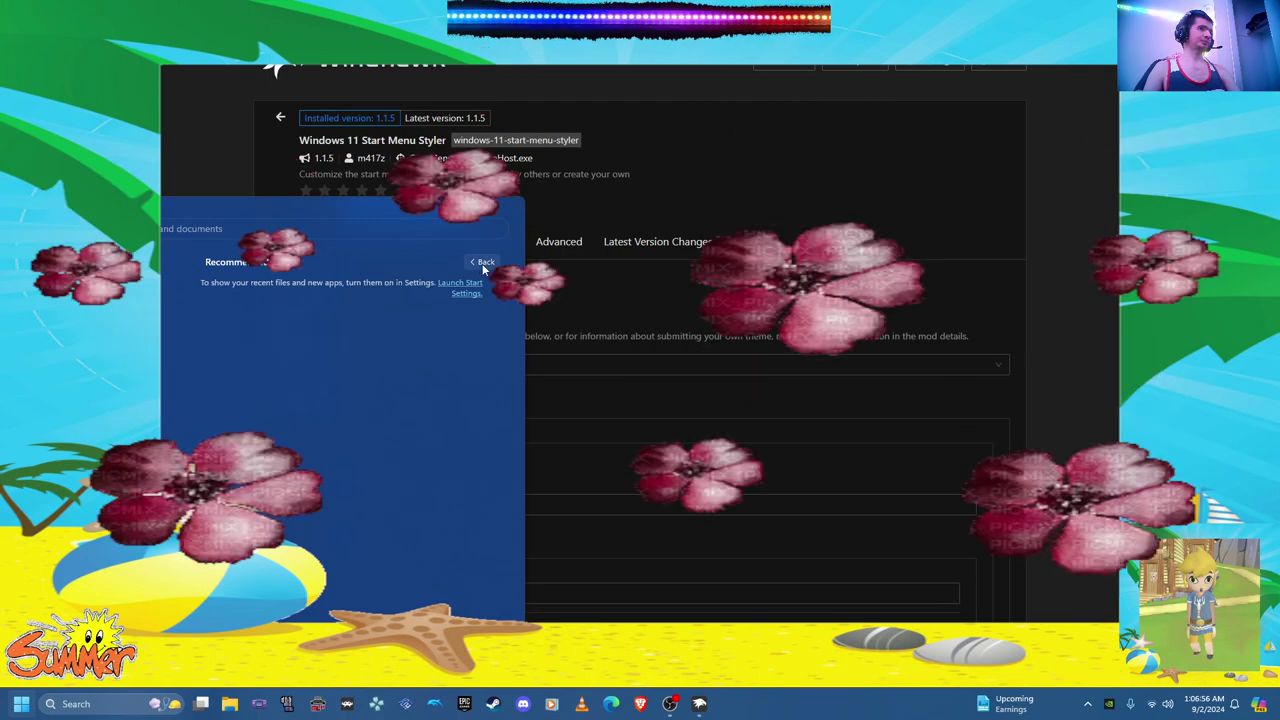
left_click(483, 262)
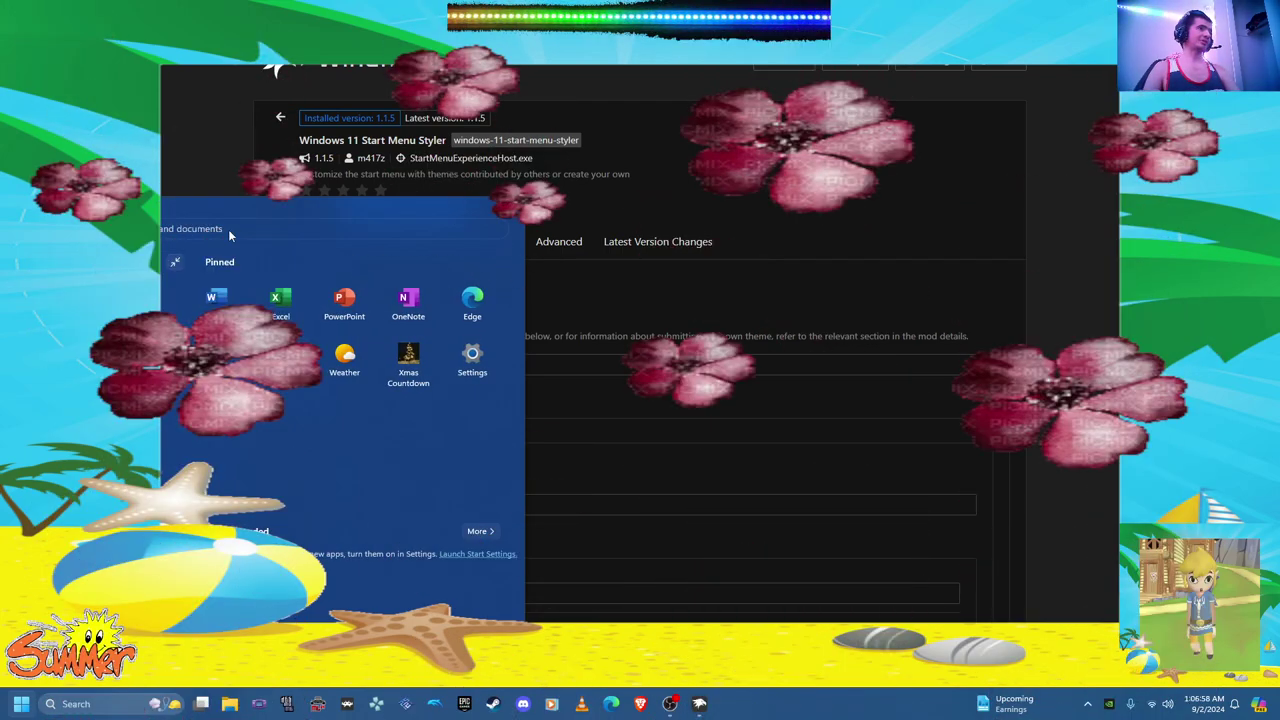
Step: Examine how the Start menu switches between its pinned apps and the search view under the SideBySide2 theme
left_click(256, 229)
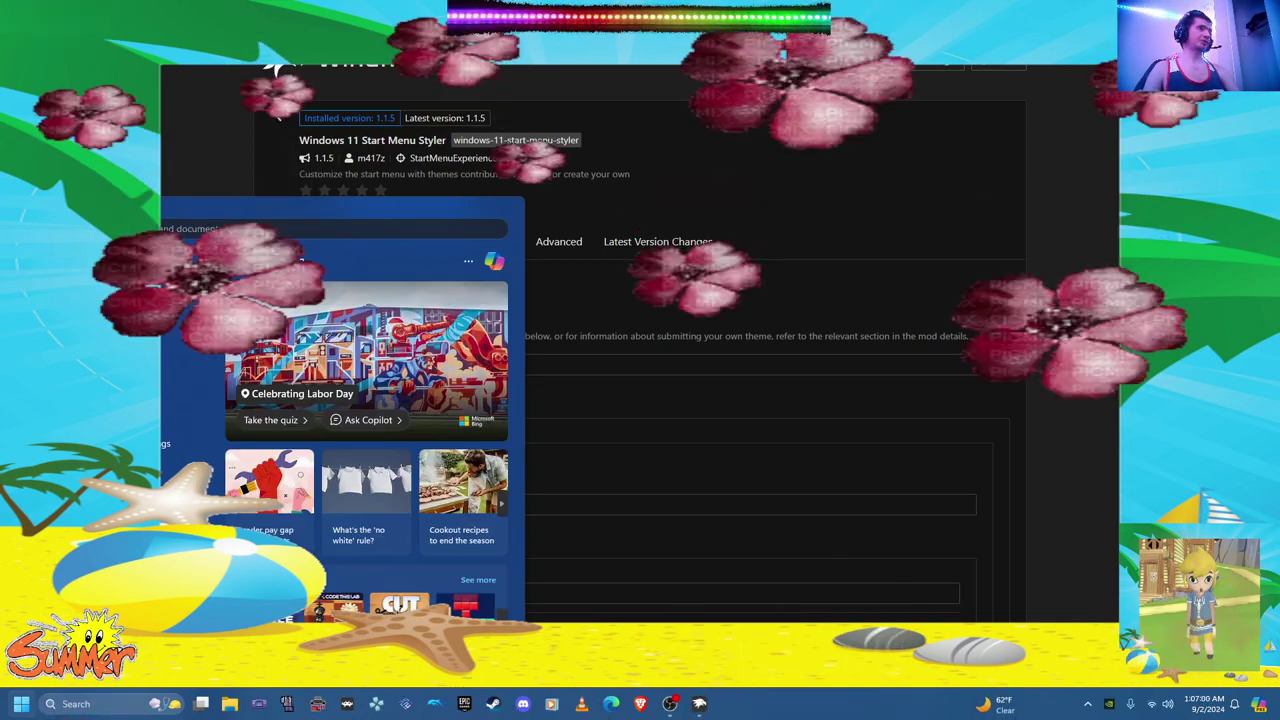
left_click(228, 171)
left_click(21, 704)
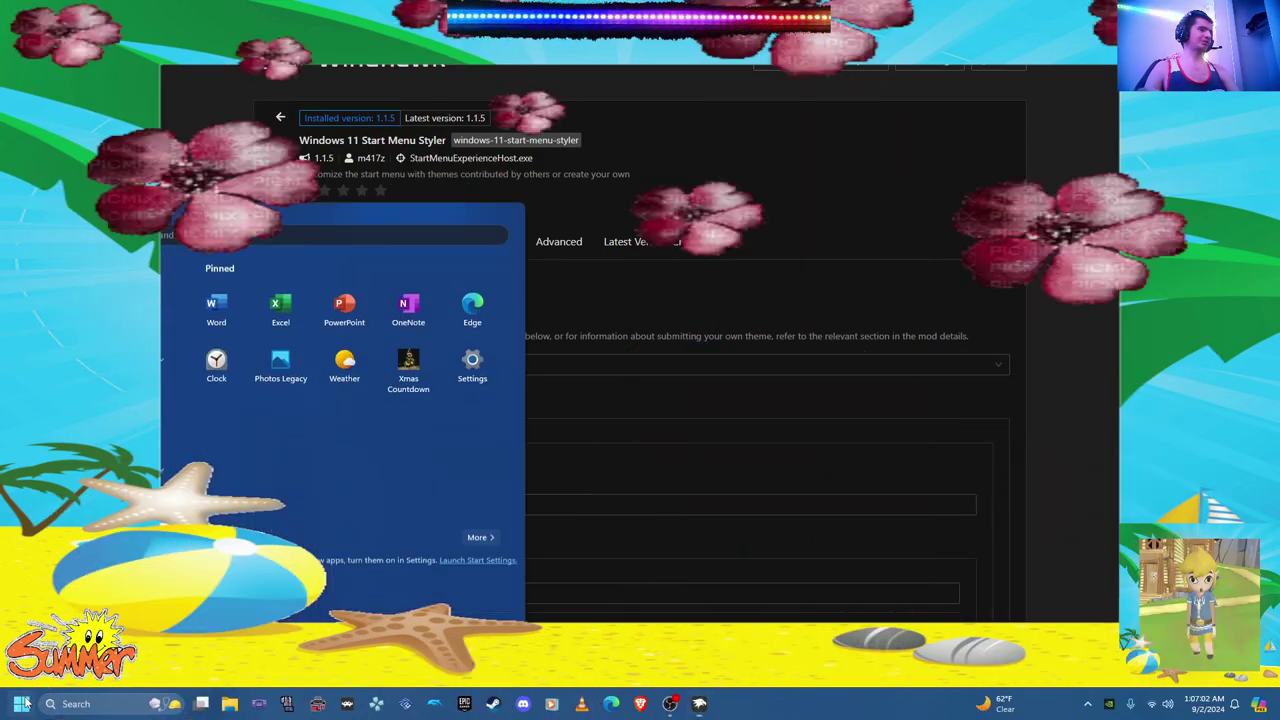
left_click(182, 228)
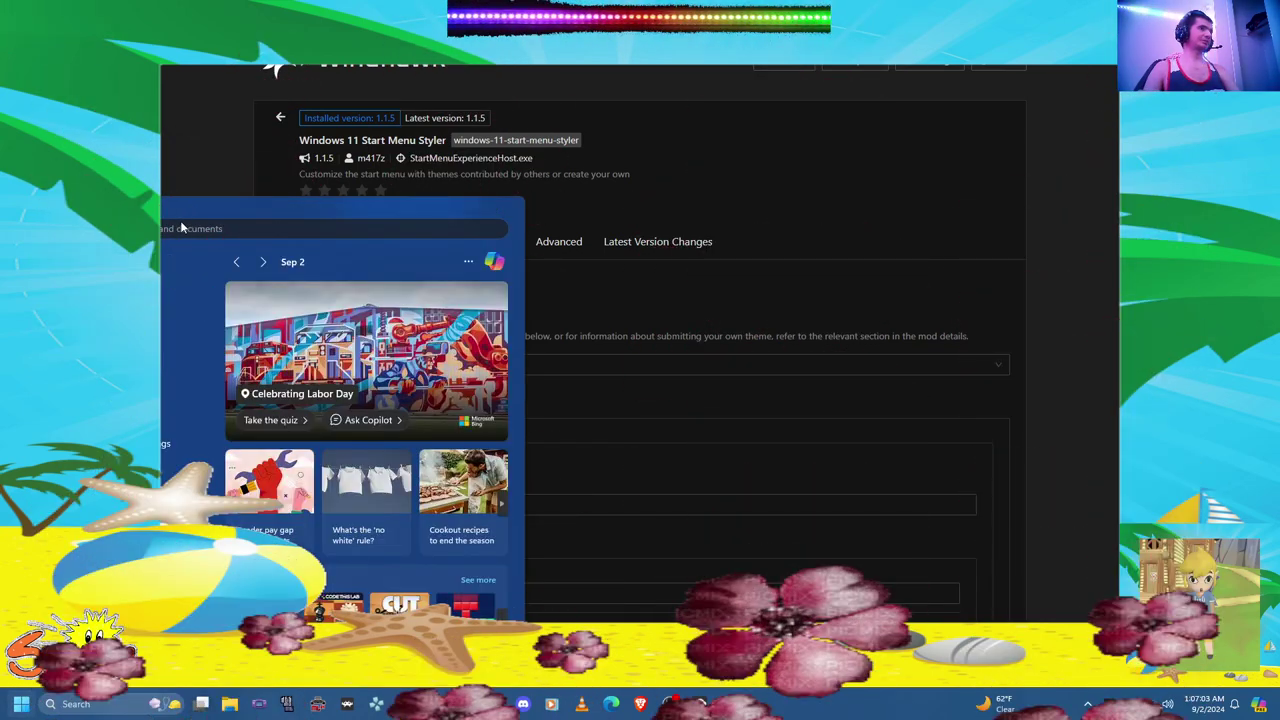
left_click(180, 161)
left_click(21, 704)
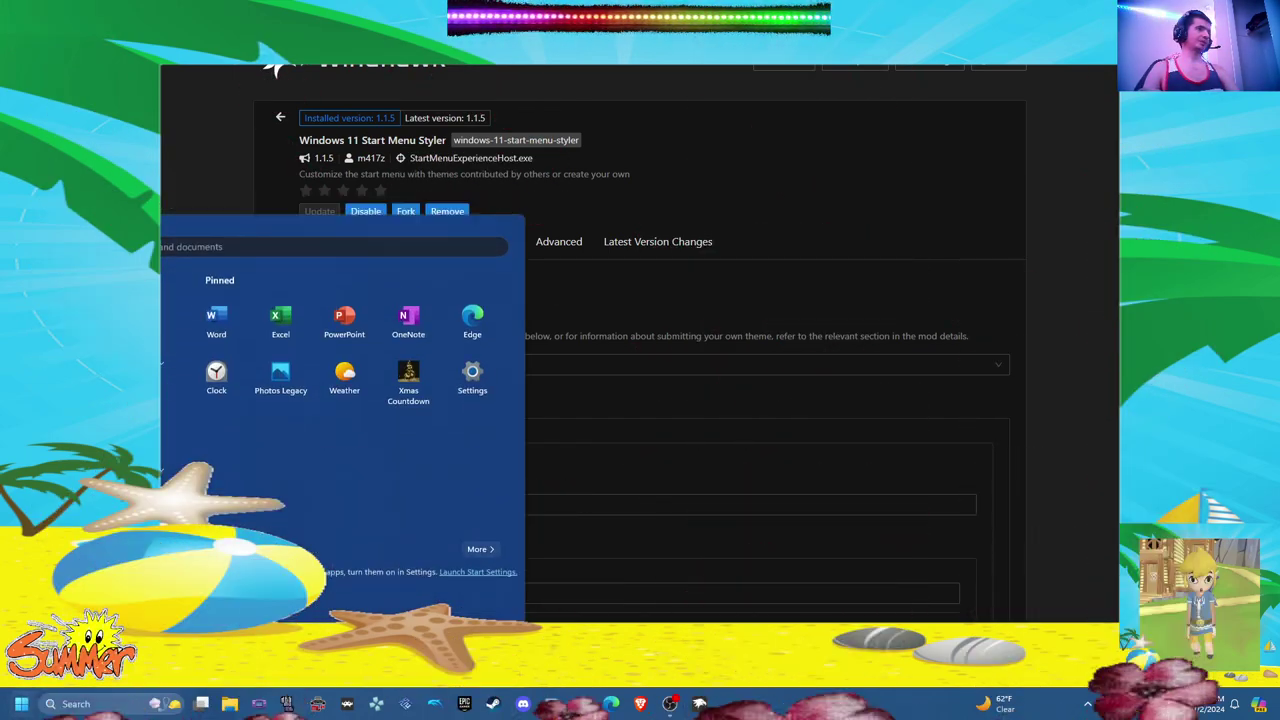
left_click(182, 178)
Step: Save the mod's settings with the SideBySideMinimal theme and preview the Start menu
left_click(309, 364)
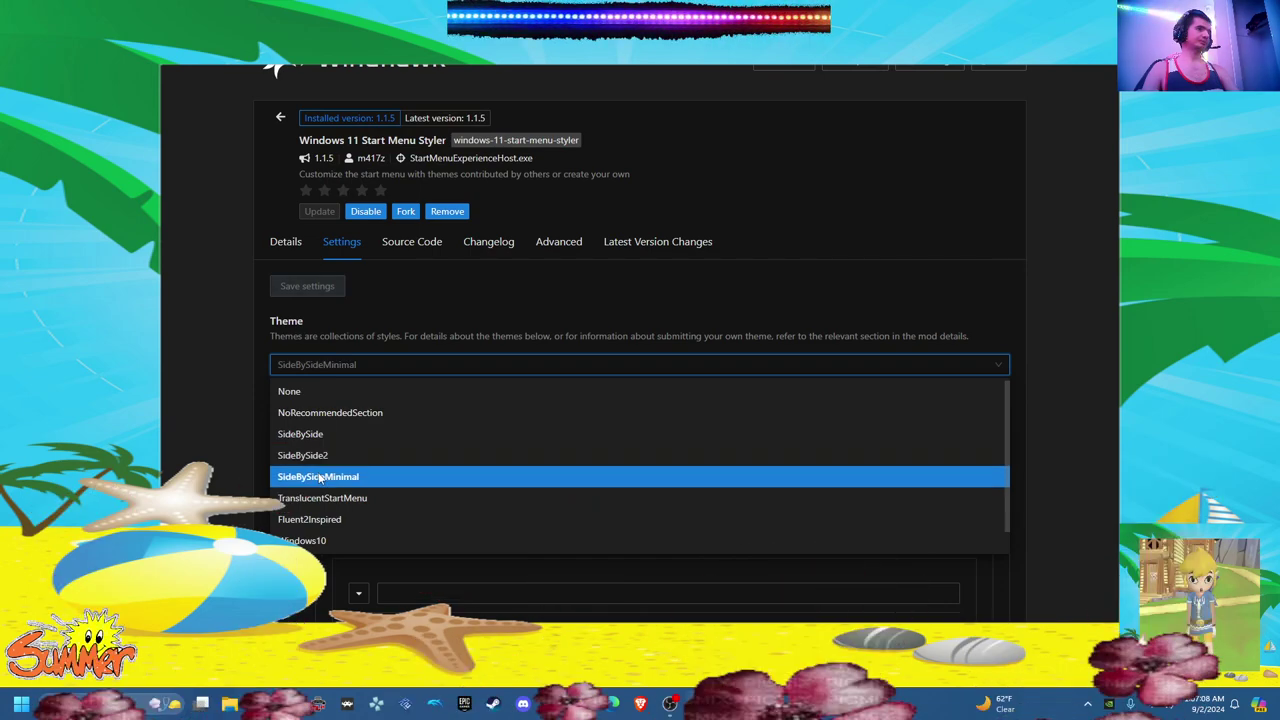
left_click(319, 477)
left_click(307, 286)
left_click(20, 704)
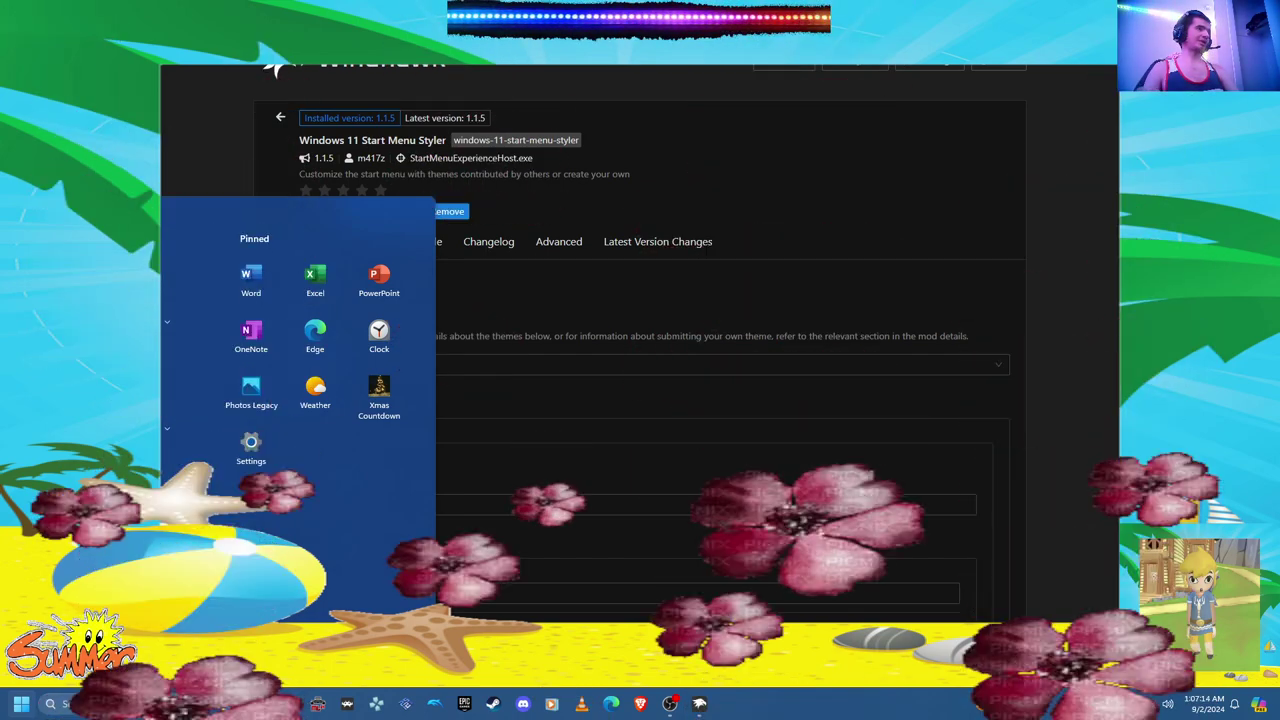
key("super")
Step: Save the mod's settings with the TranslucentStartMenu theme and preview the Start menu
left_click(361, 366)
left_click(322, 498)
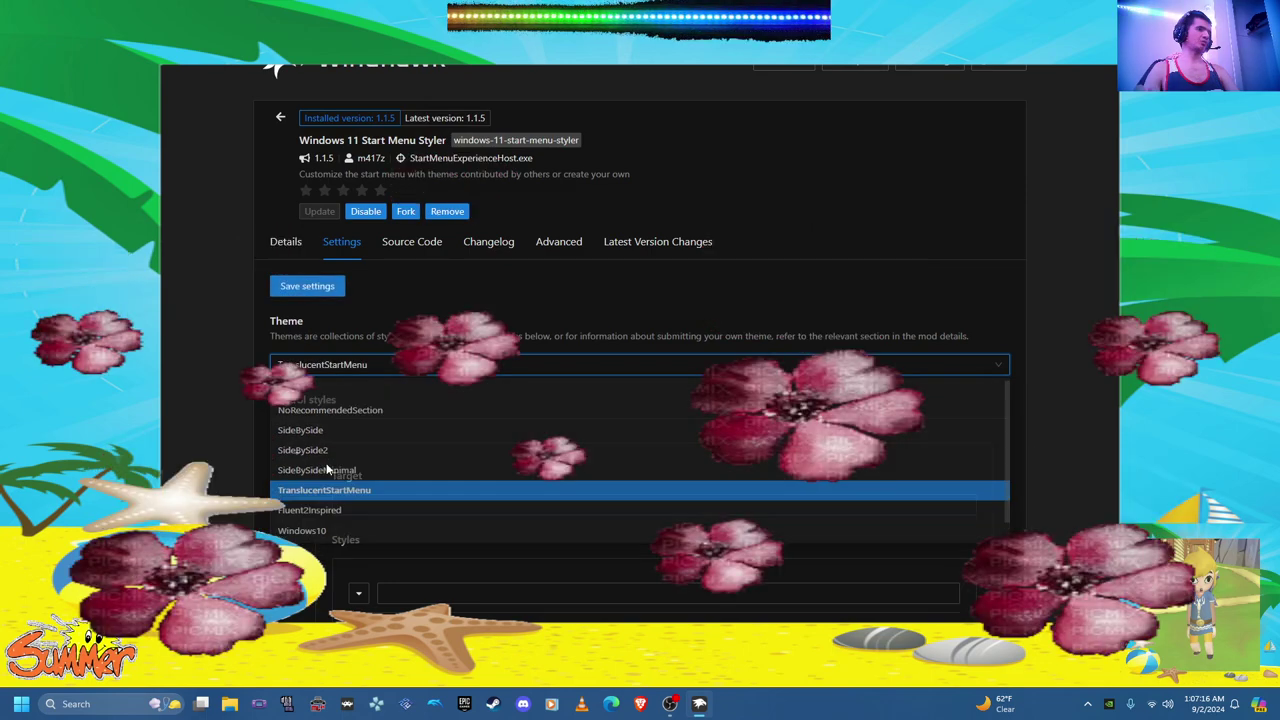
left_click(10, 712)
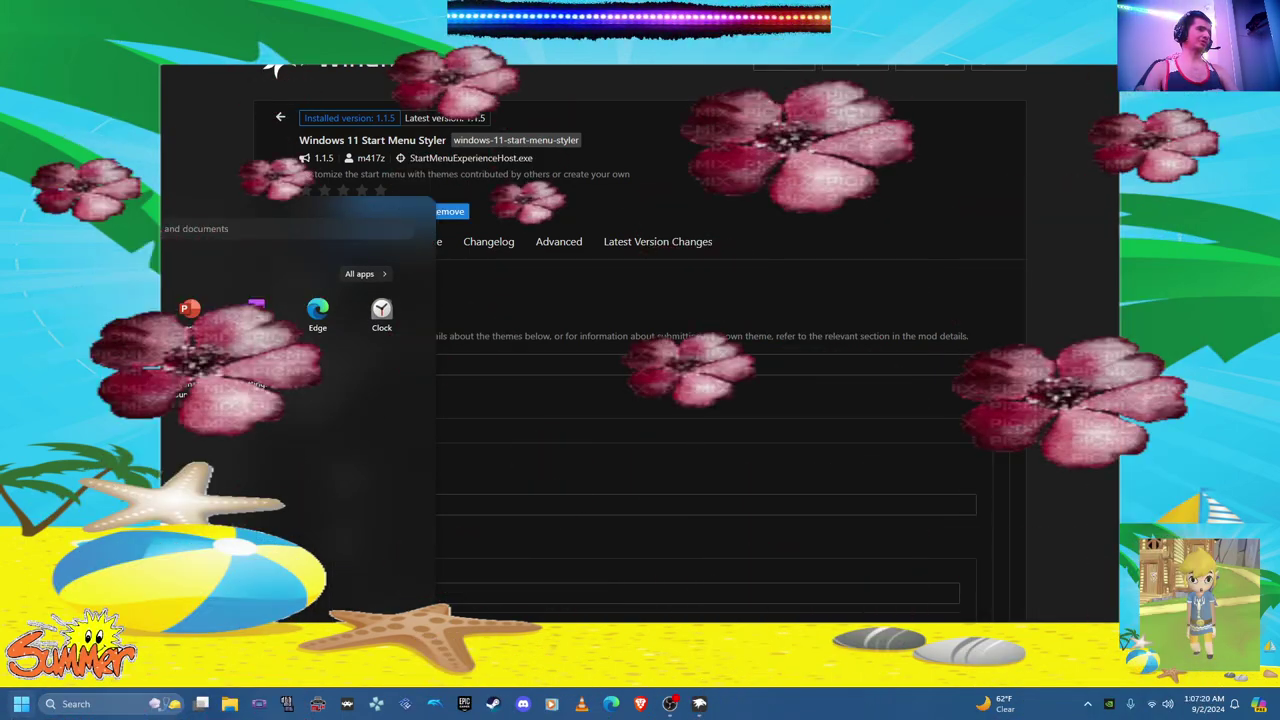
Step: Apply the Fluent2Inspired theme and preview the Start menu, including its All apps page
left_click(390, 368)
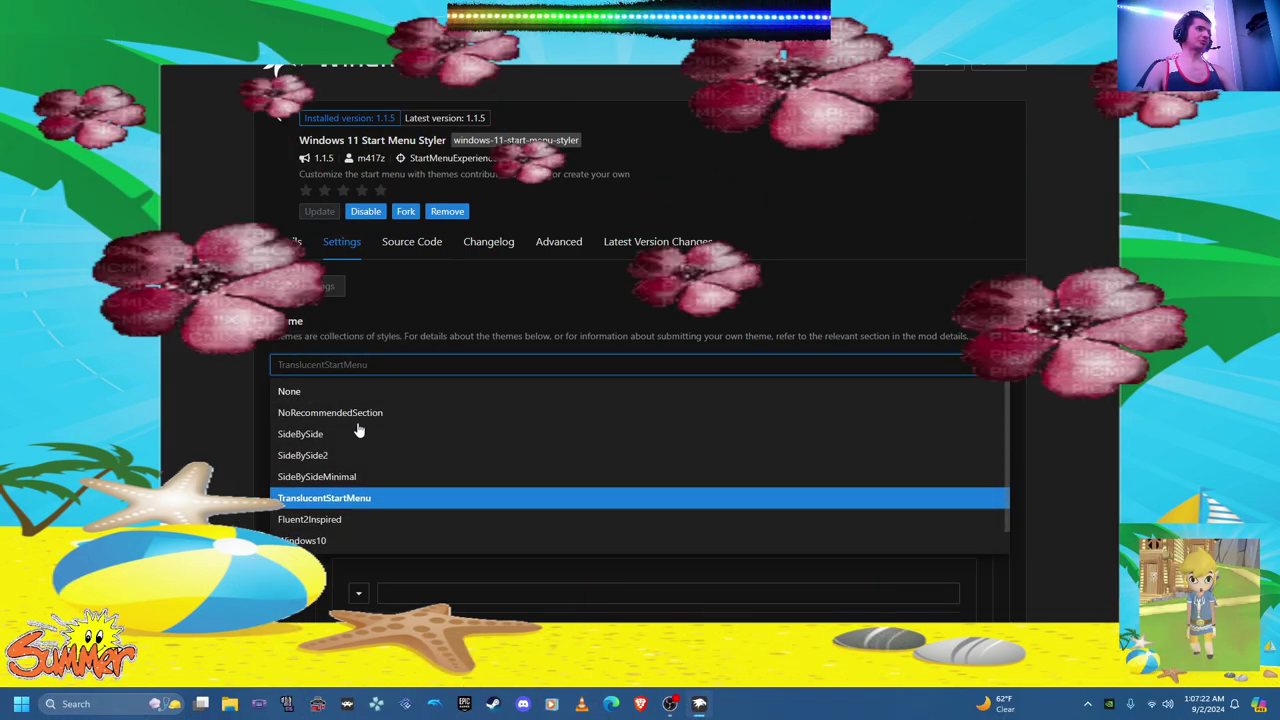
left_click(330, 522)
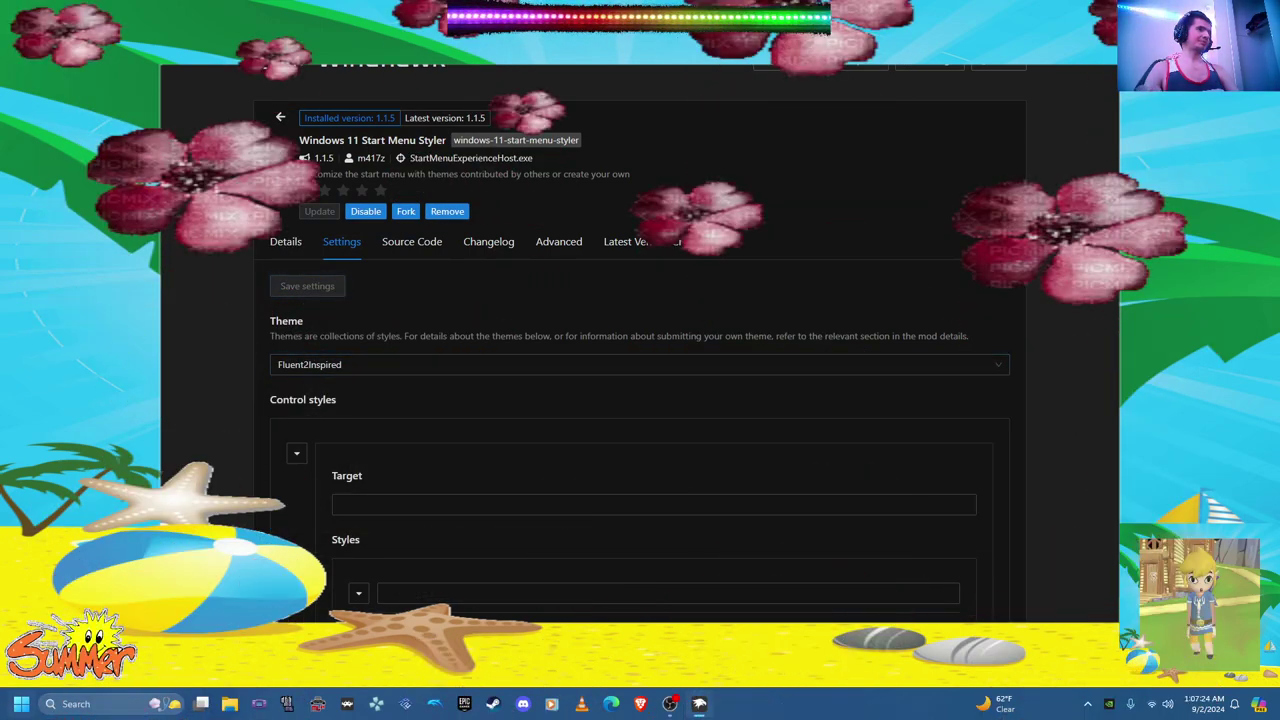
key("super")
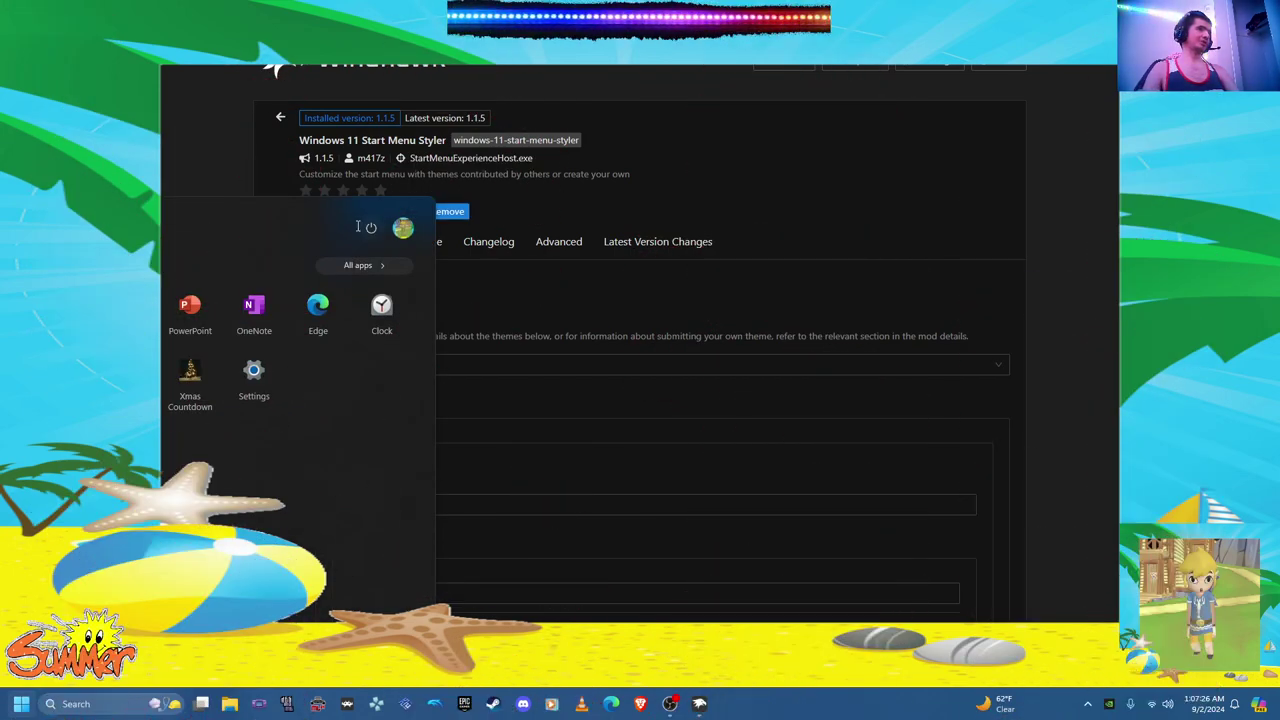
left_click(376, 266)
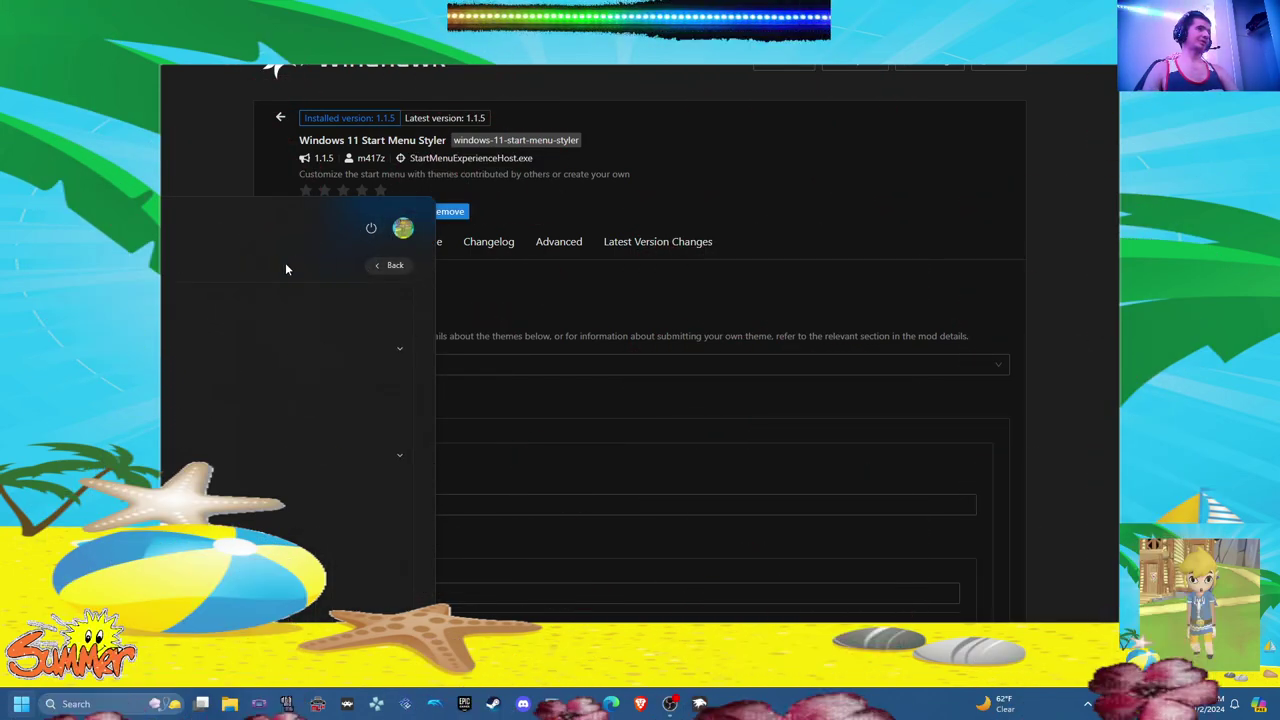
key("super")
key("super")
key("super")
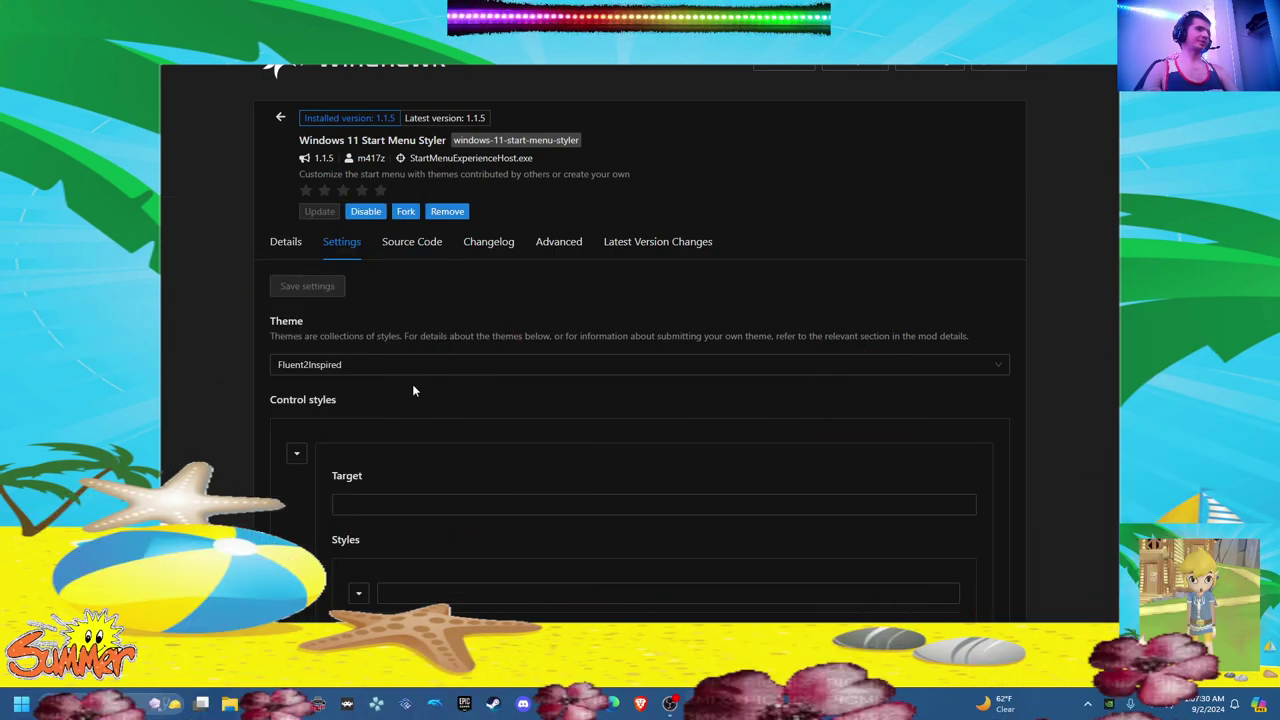
Step: Set the Start menu theme to Windows11_Metro10 and save the mod's settings
left_click(365, 372)
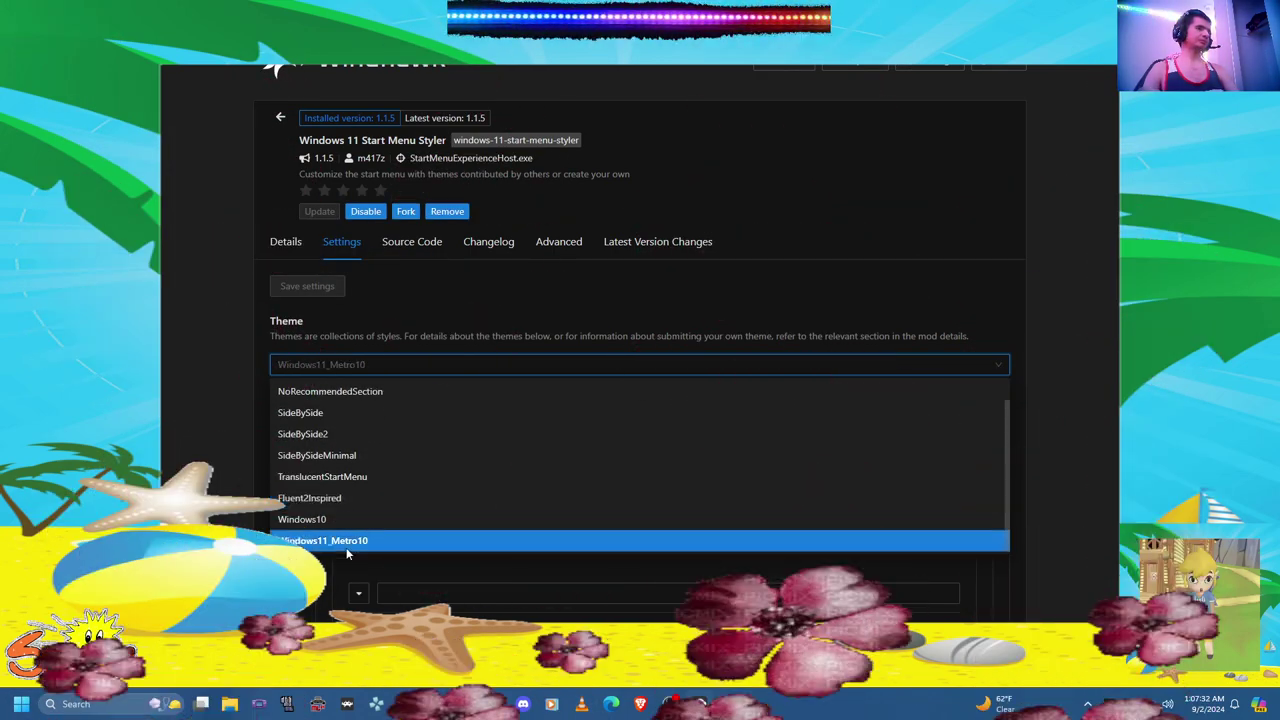
left_click(320, 537)
left_click(307, 286)
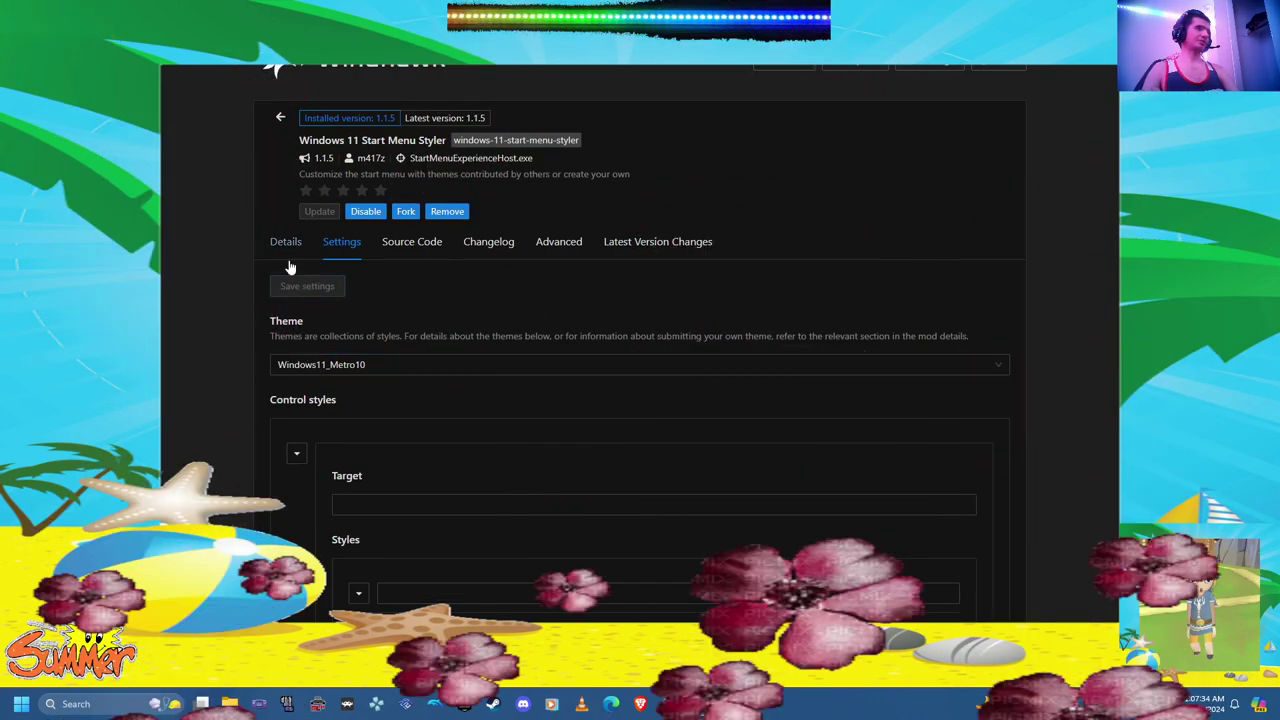
Step: Preview the Start menu with the Windows11_Metro10 theme, including a pinned app's context menu
left_click(21, 704)
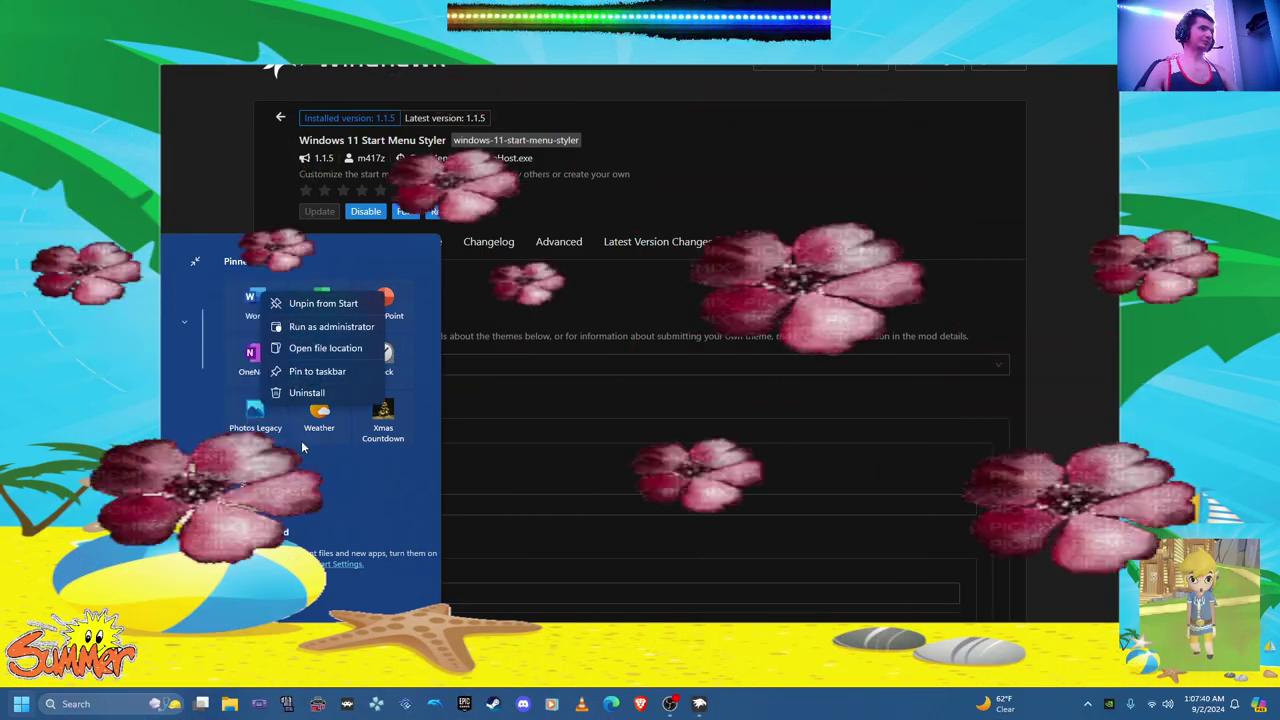
left_click(324, 475)
scroll(164, 340, "up", 5)
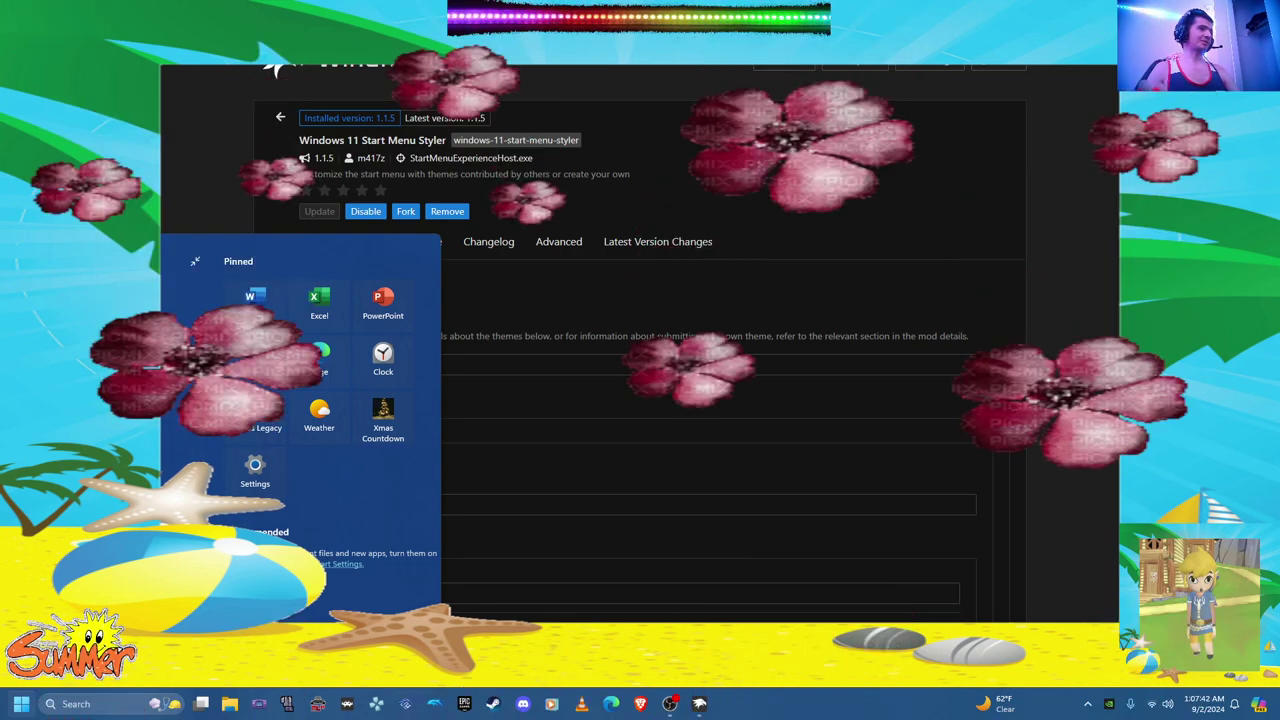
left_click(21, 708)
left_click(21, 710)
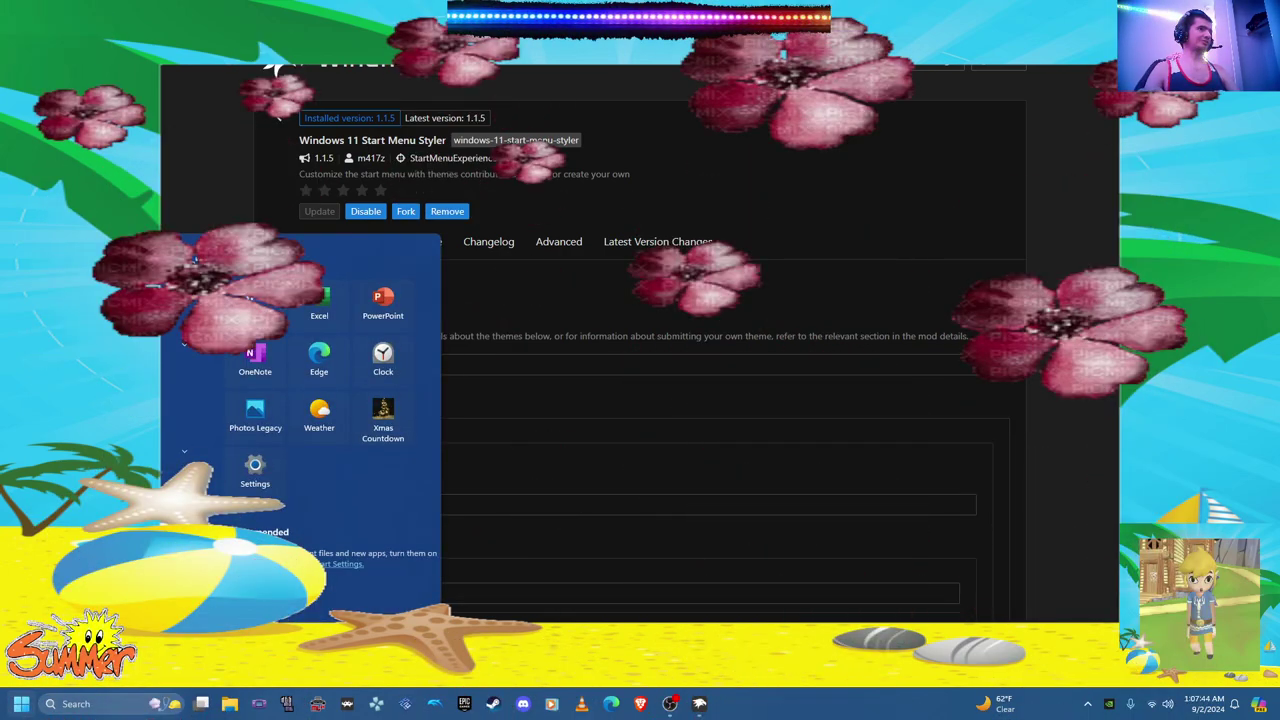
Step: Set the Start menu theme to Windows10, save the mod's settings and preview the Start menu
left_click(372, 372)
left_click(371, 366)
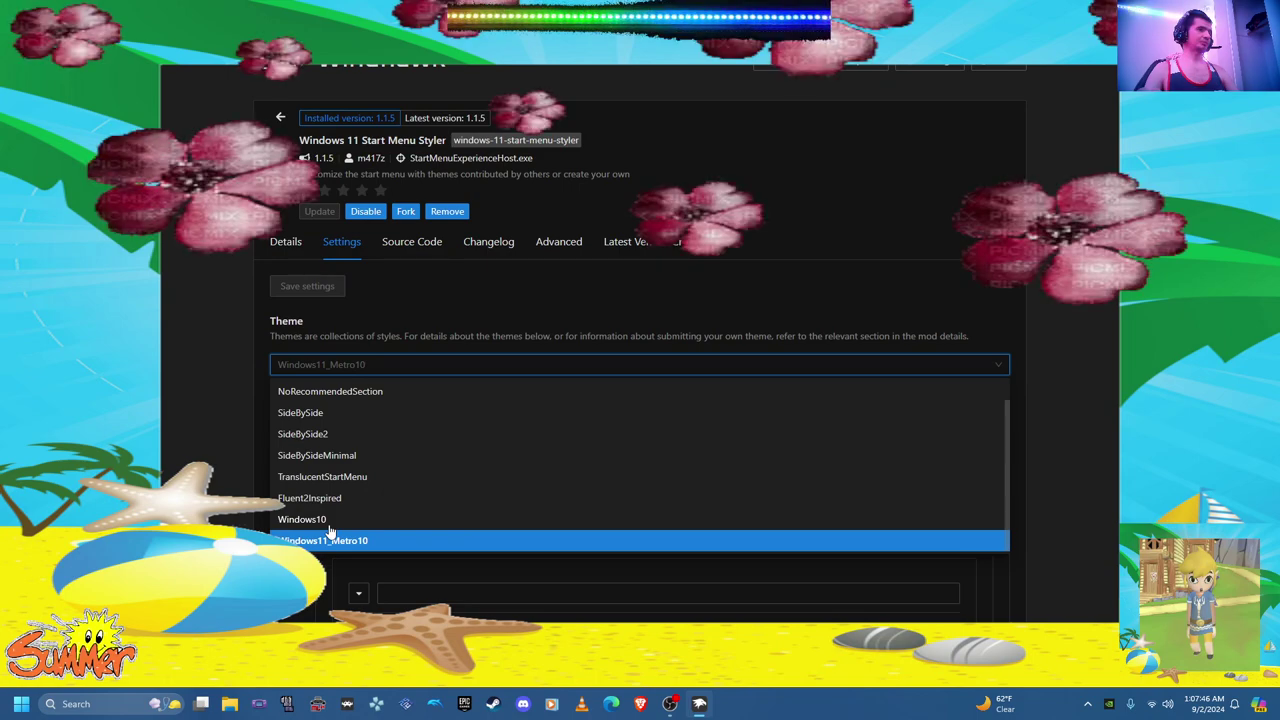
left_click(326, 521)
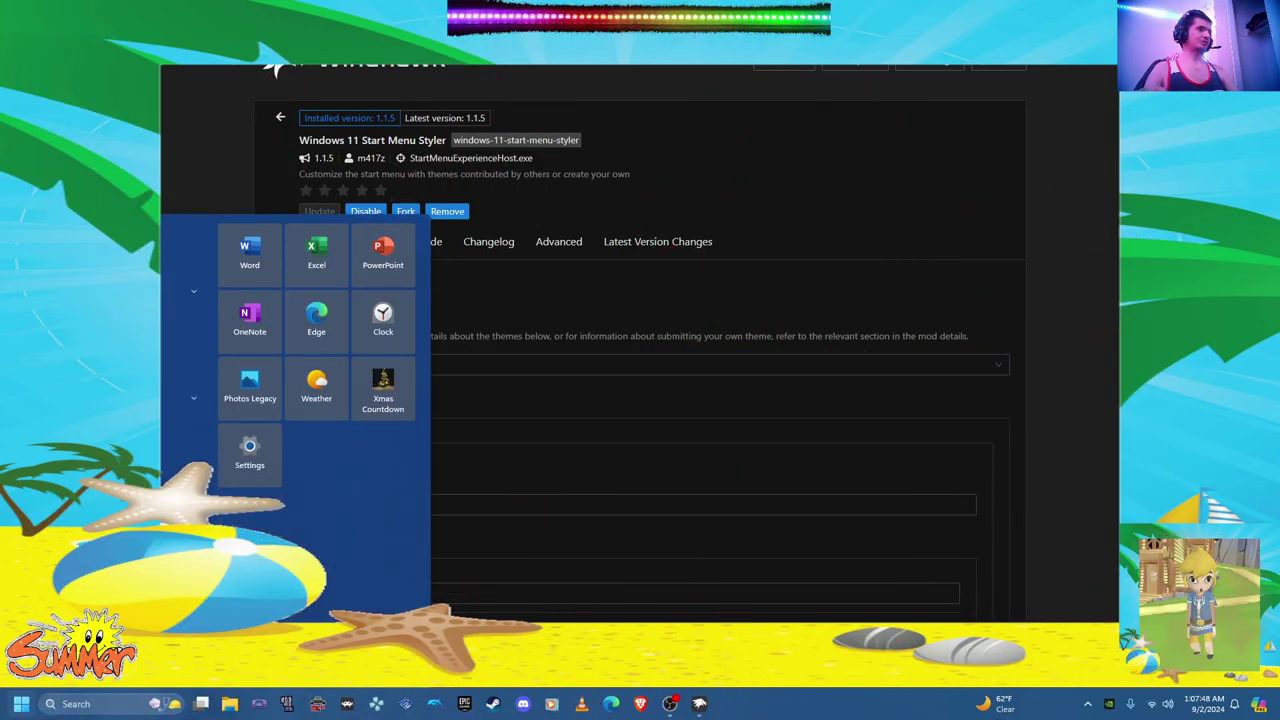
Step: Open the Windows 11 Taskbar Styler mod, save it with the WinVista theme and preview the taskbar and Start menu
left_click(280, 117)
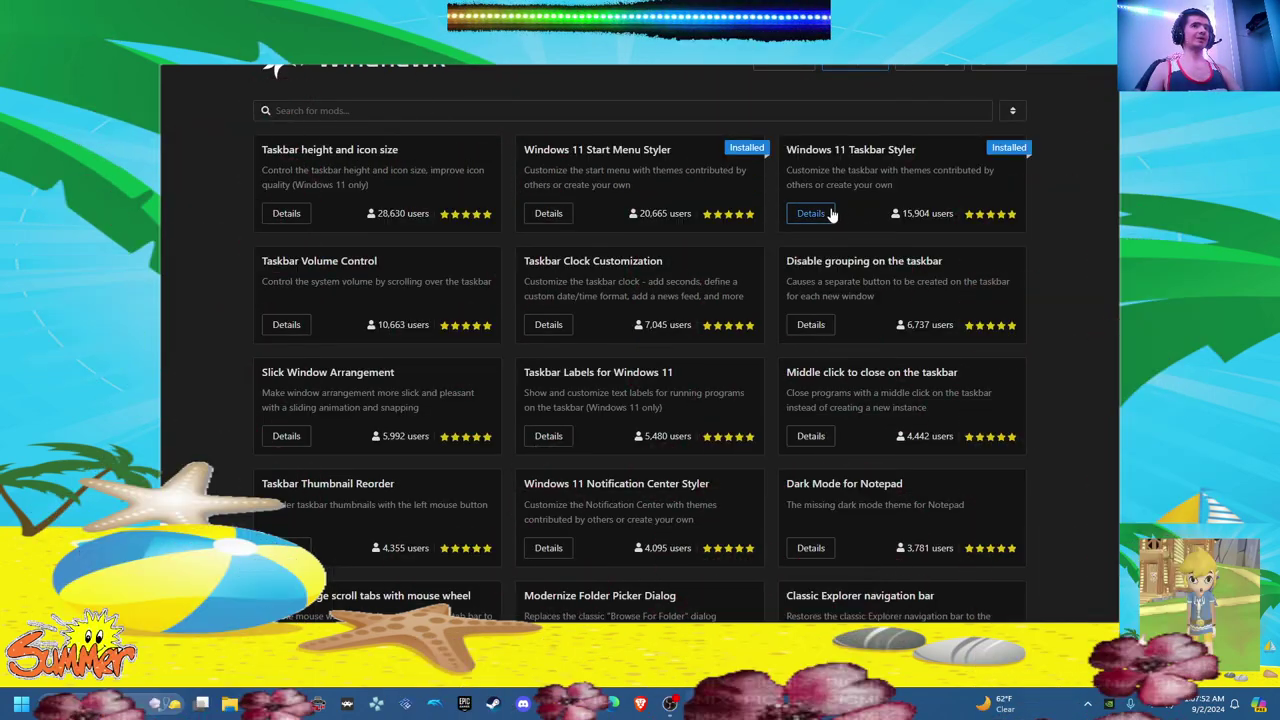
left_click(827, 214)
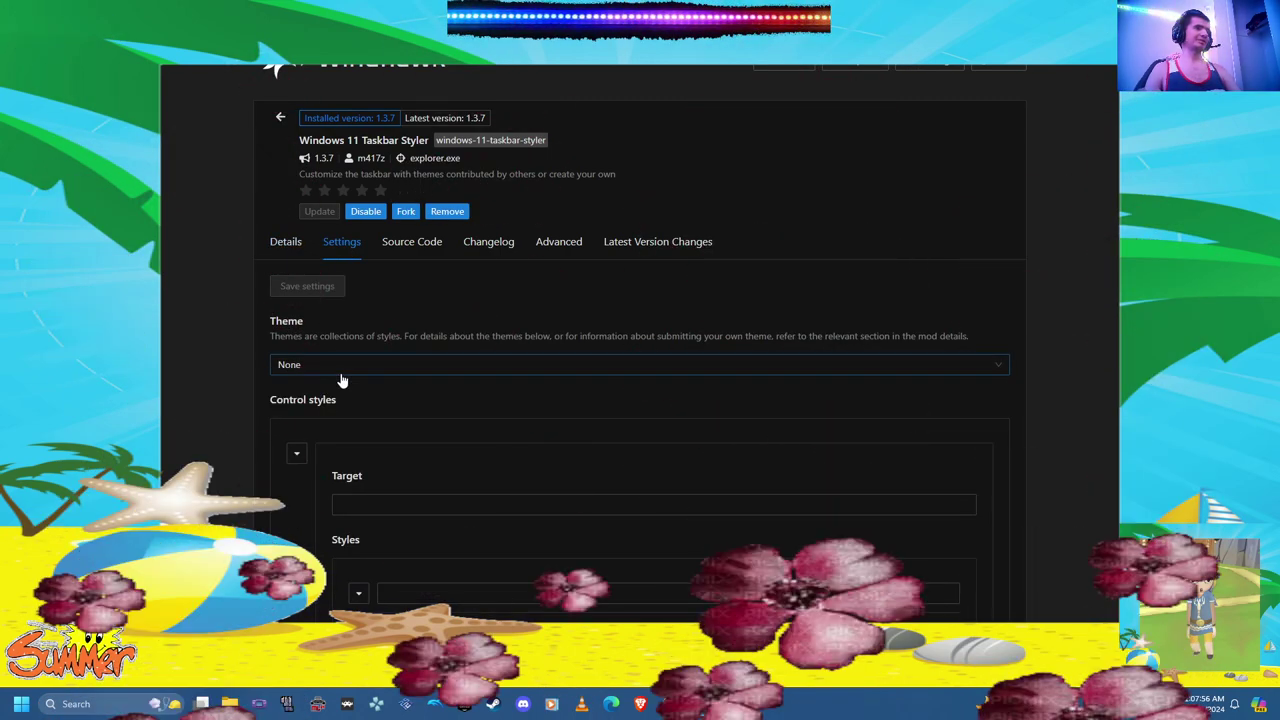
left_click(345, 369)
left_click(329, 541)
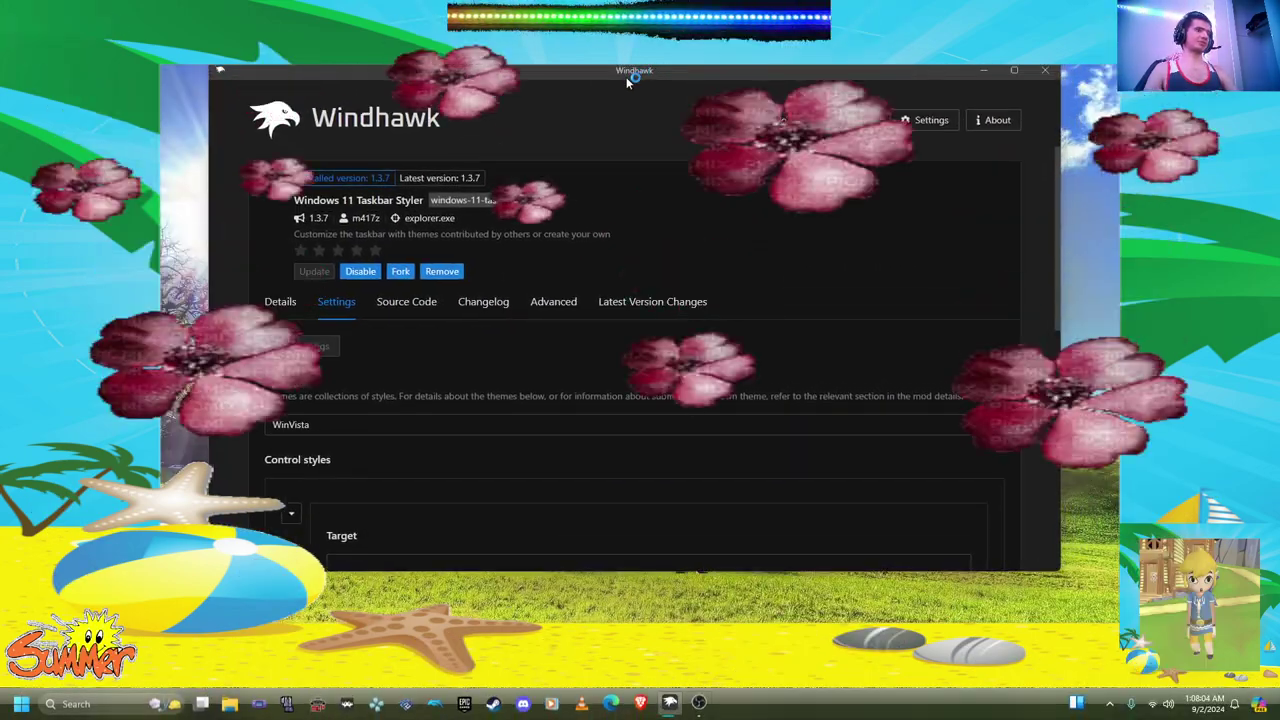
double_click(624, 74)
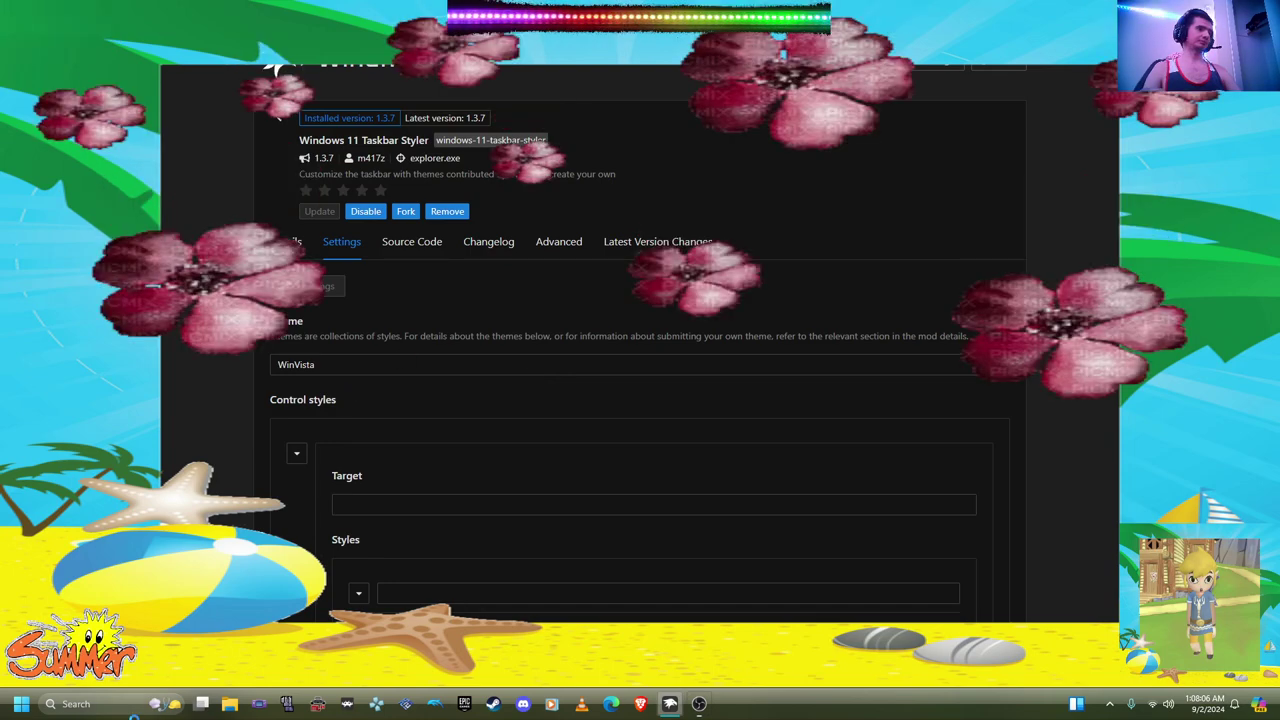
left_click(22, 704)
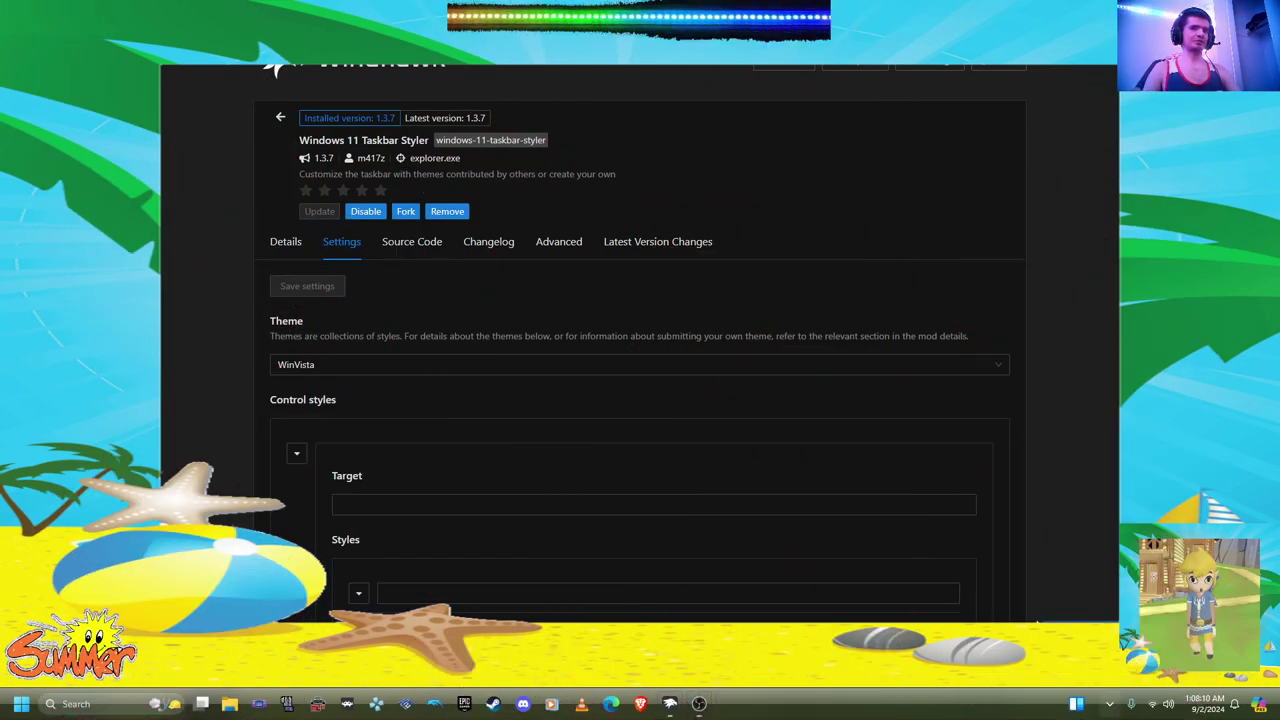
Step: Set the taskbar theme to DockLike and save the mod's settings
left_click(310, 366)
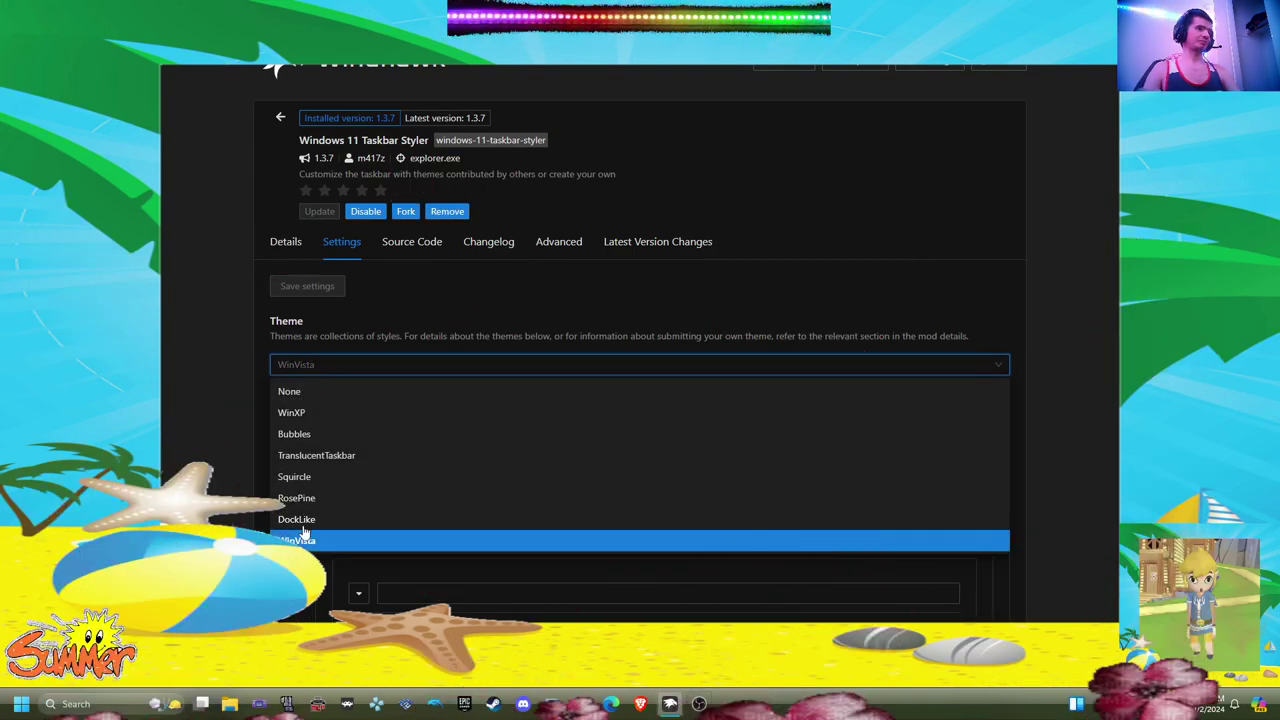
left_click(300, 520)
left_click(299, 287)
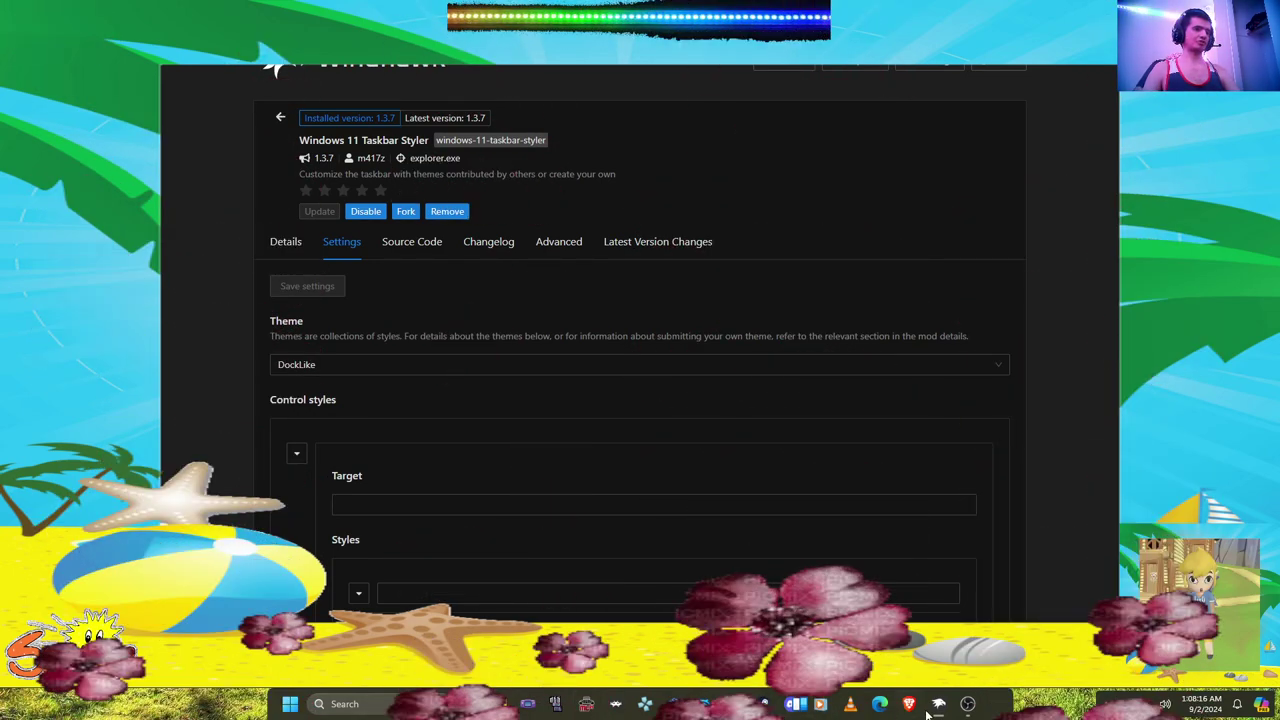
Step: Save the taskbar mod with the RosePine theme, restore the window to a smaller size and preview the Start menu
left_click(315, 366)
left_click(300, 503)
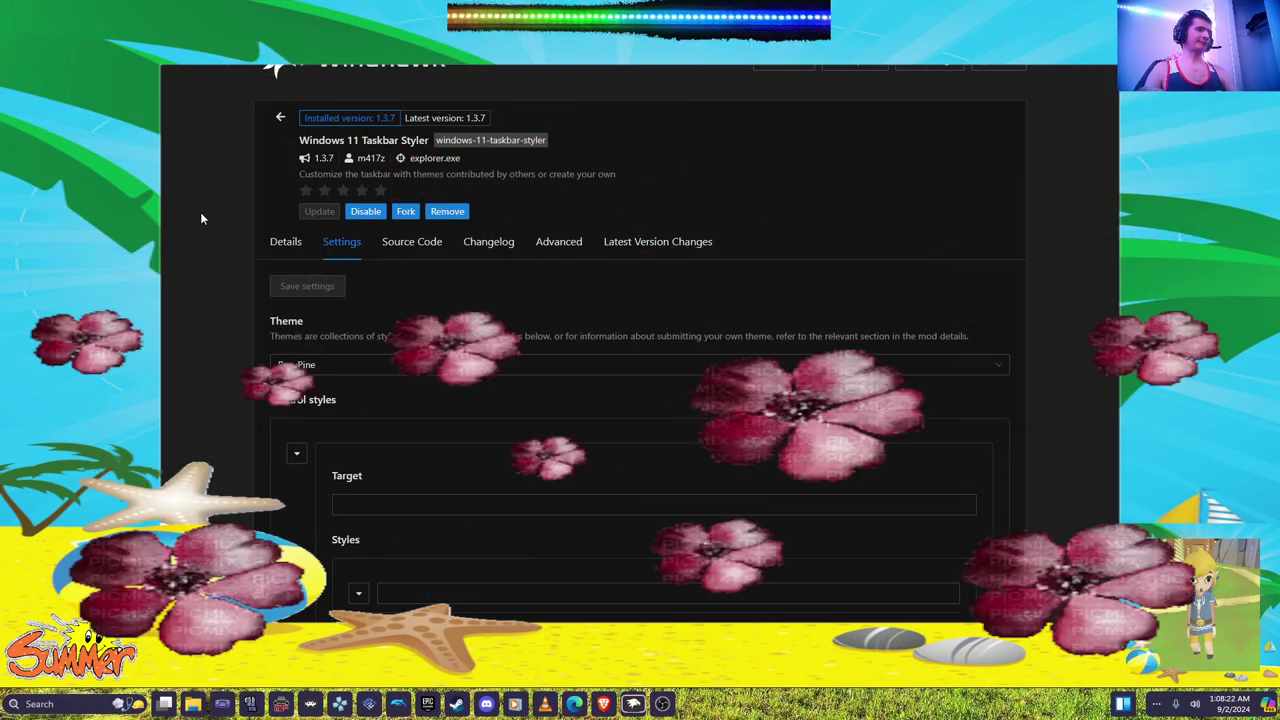
left_click_drag(630, 10, 684, 79)
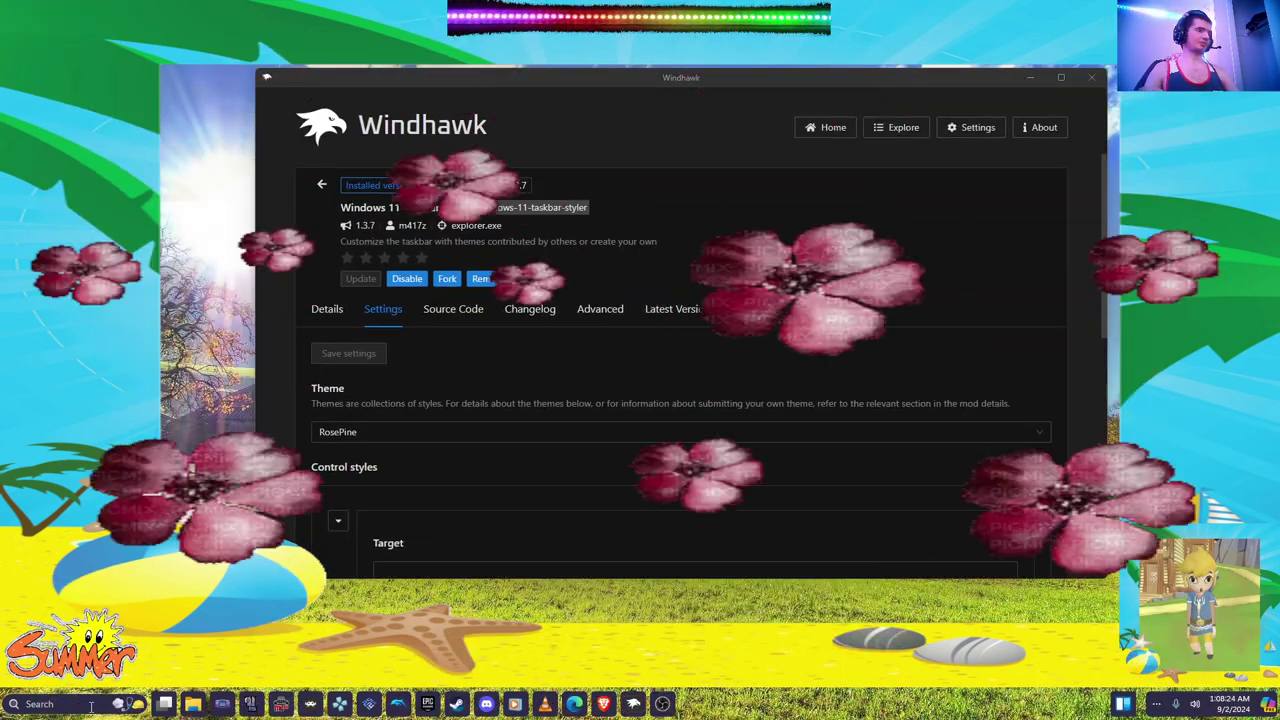
key("super")
key("super")
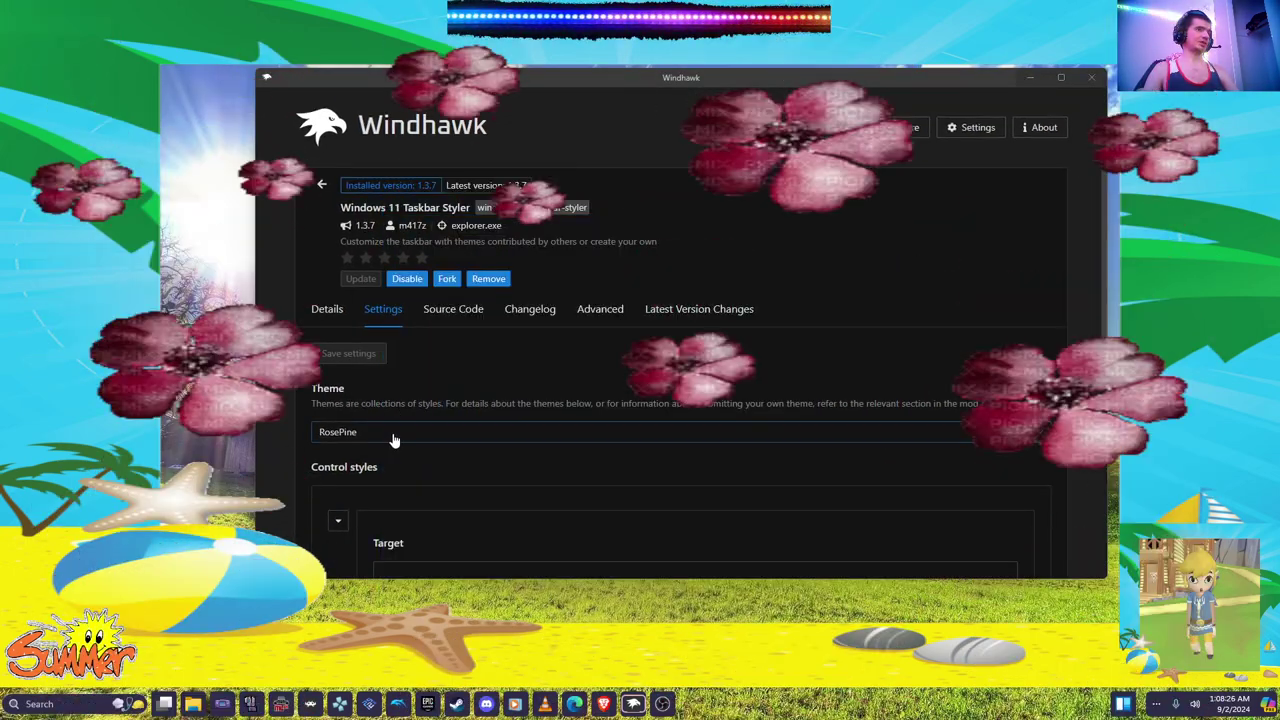
Step: Save the taskbar mod with the Squircle theme and preview the Start menu
left_click(391, 433)
left_click(373, 341)
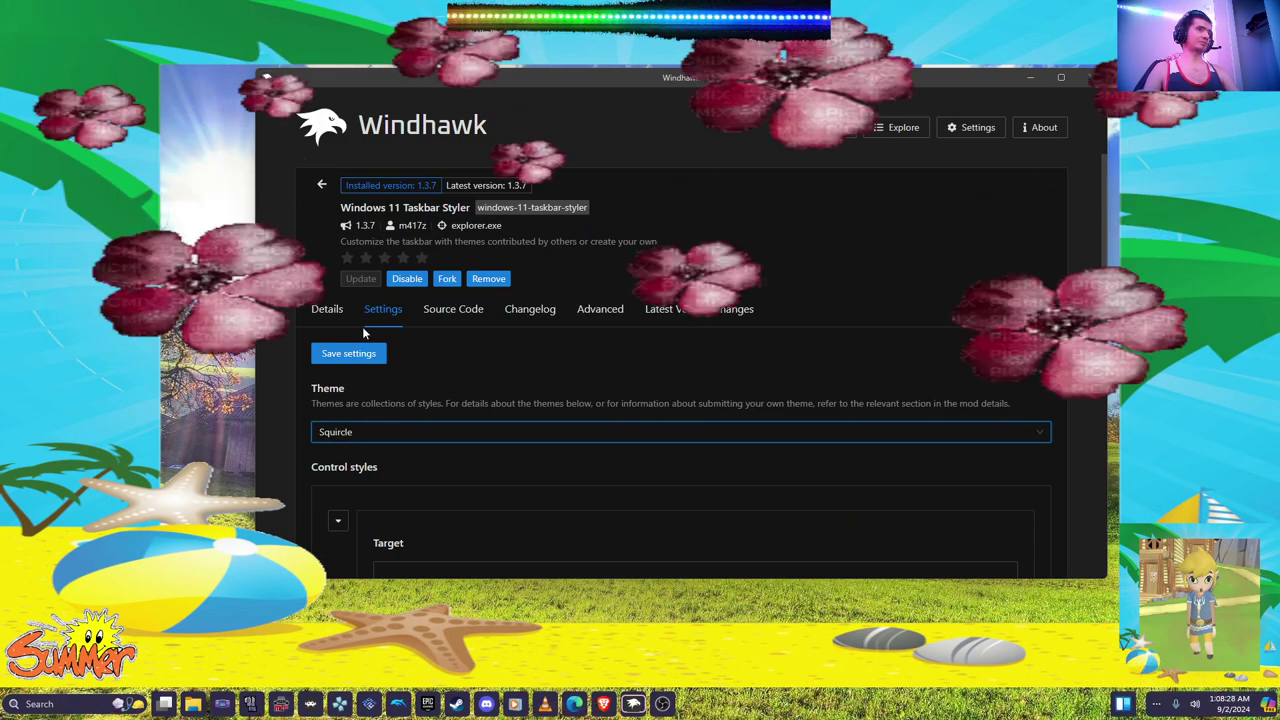
left_click(349, 354)
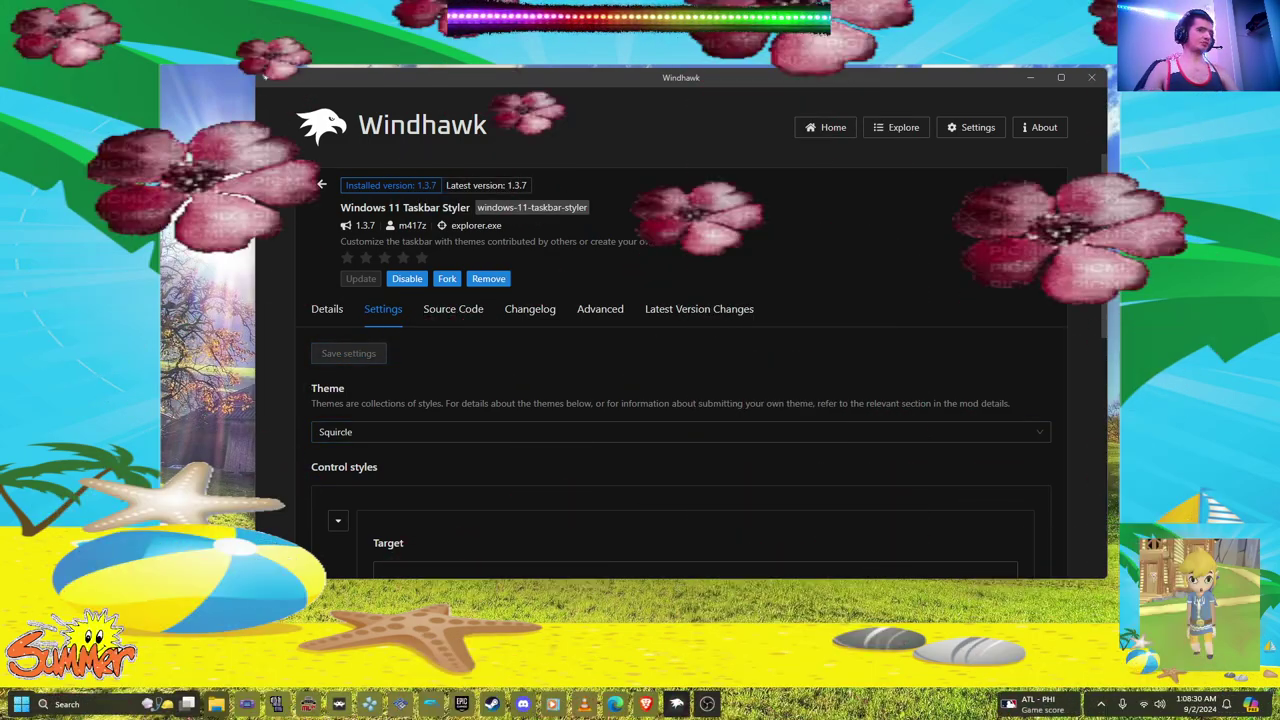
key("super")
key("super")
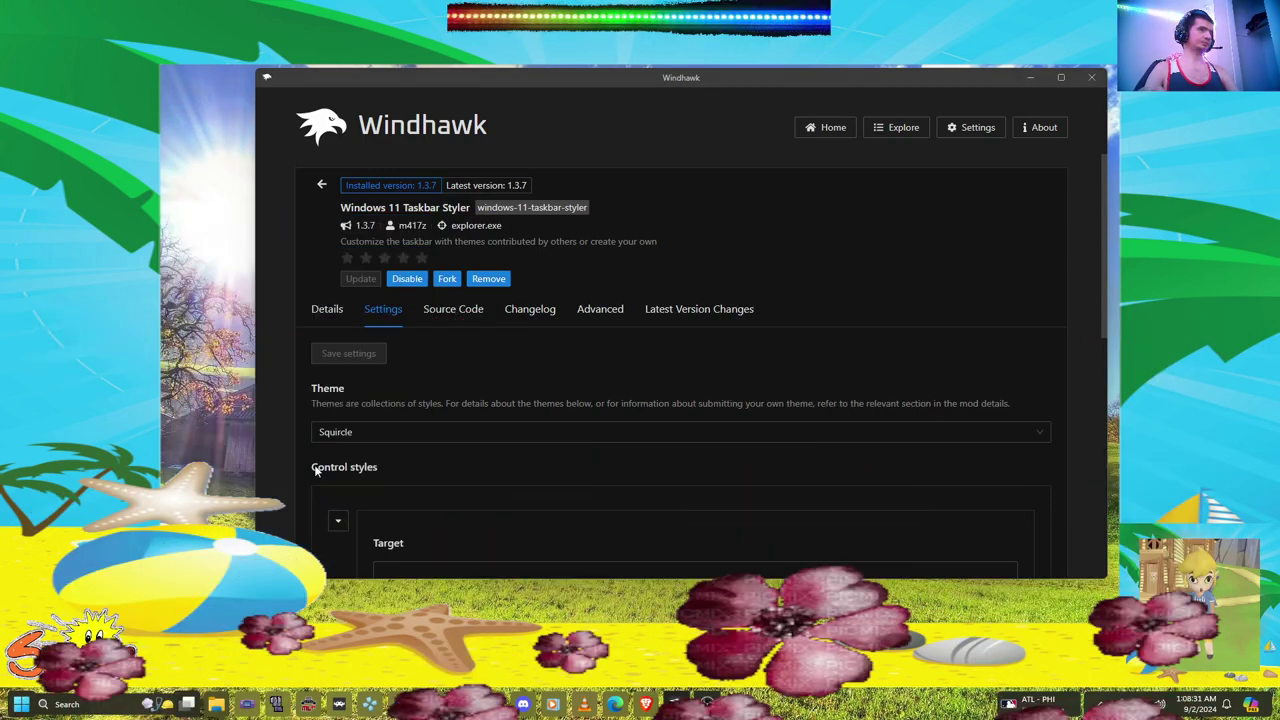
Step: Save the taskbar mod with the TranslucentTaskbar theme and preview the Start menu and Windows search
left_click(370, 432)
left_click(372, 322)
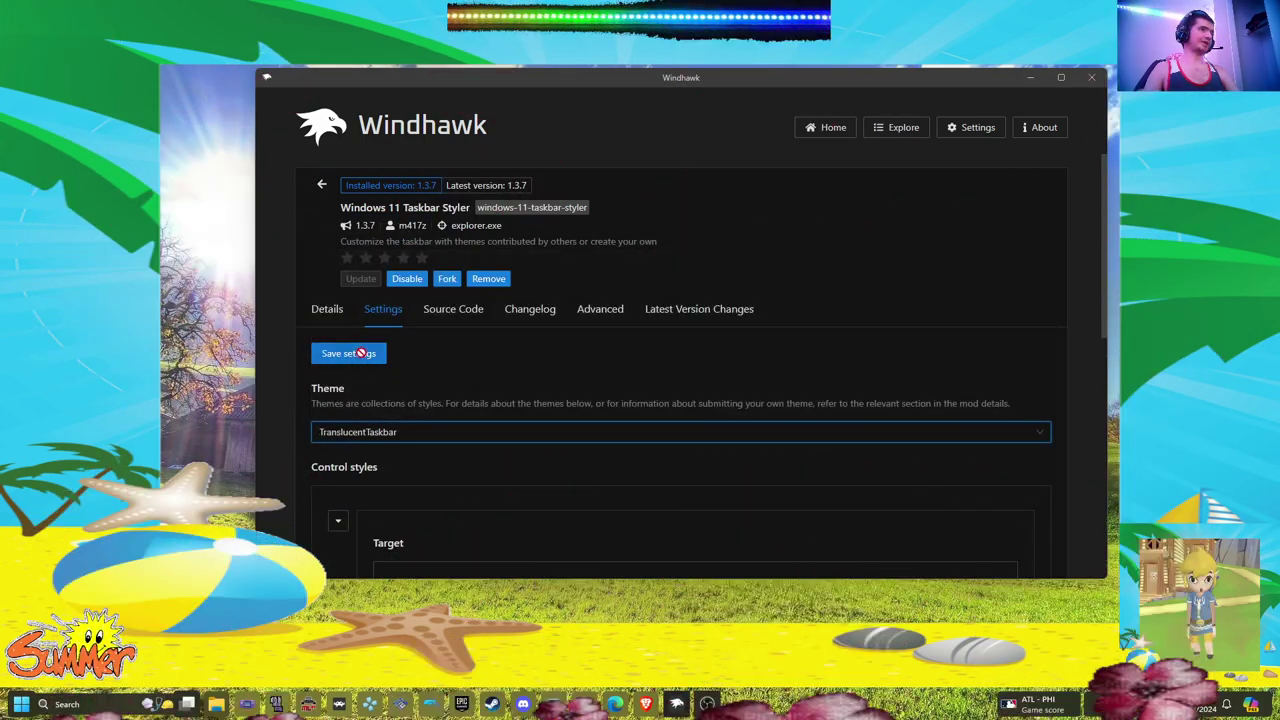
left_click(21, 704)
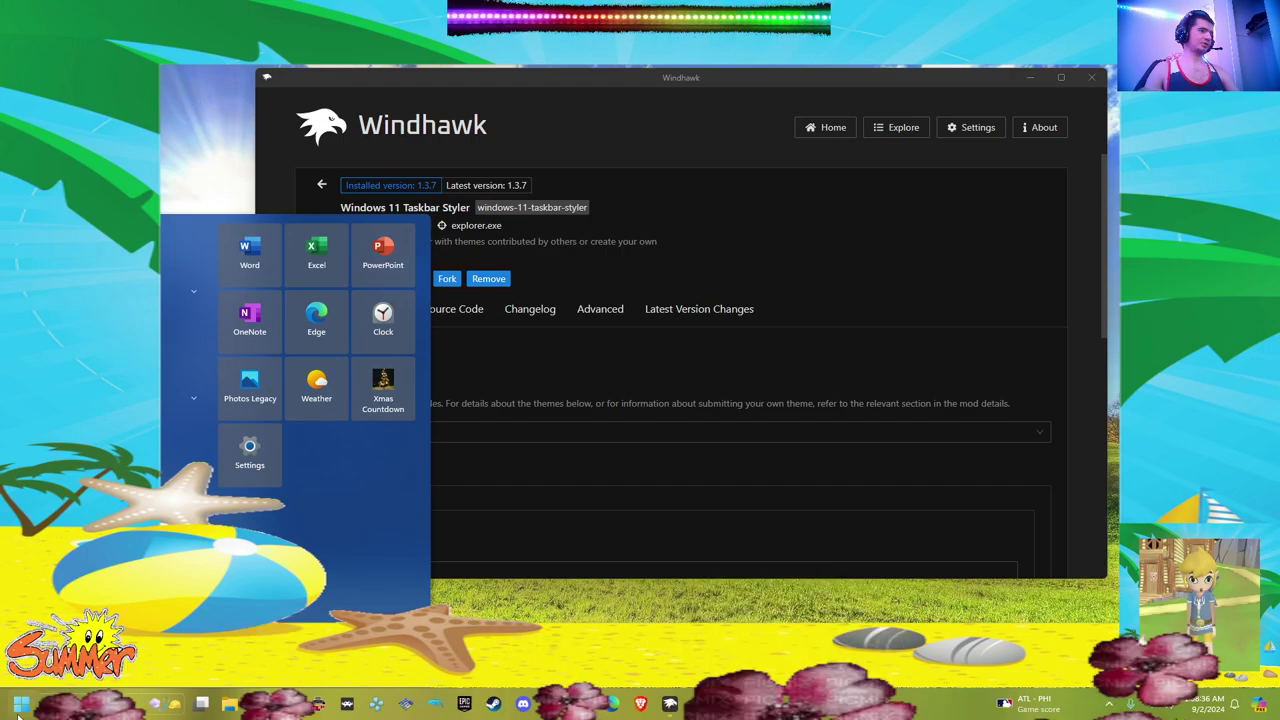
left_click(90, 704)
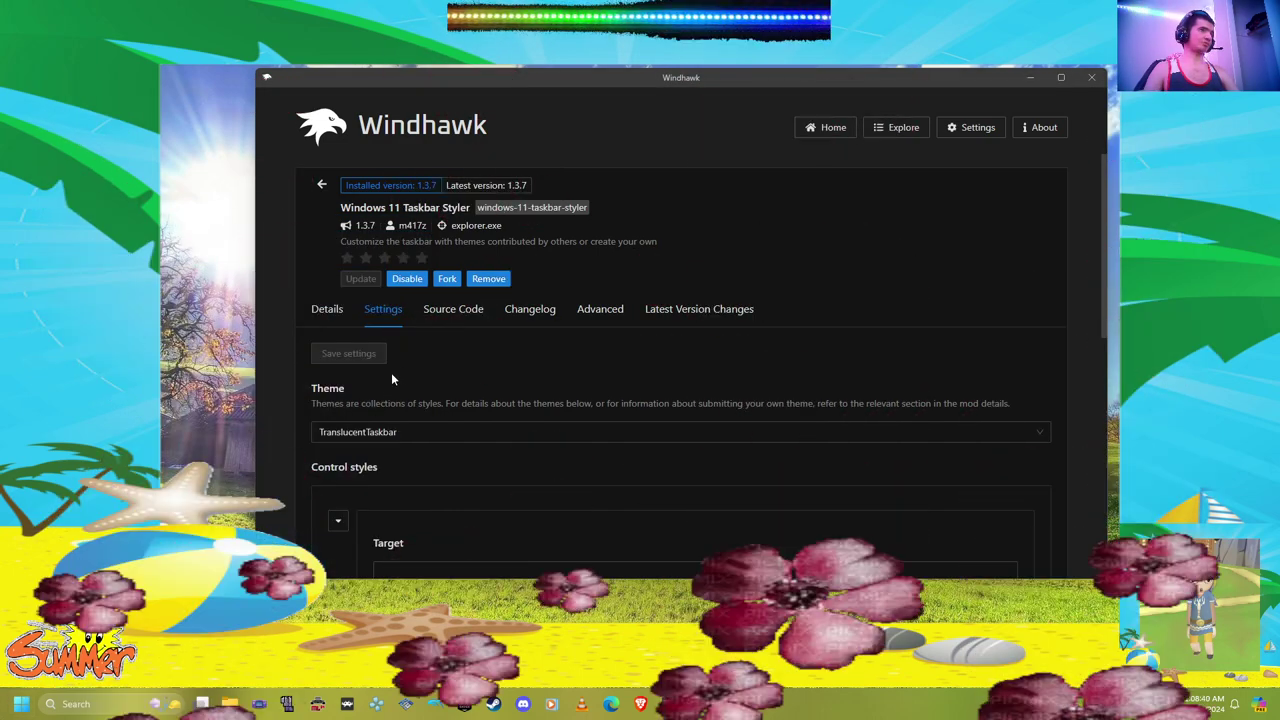
Step: Set the taskbar theme to Bubbles, save the mod's settings and look over the taskbar
left_click(380, 432)
left_click(355, 298)
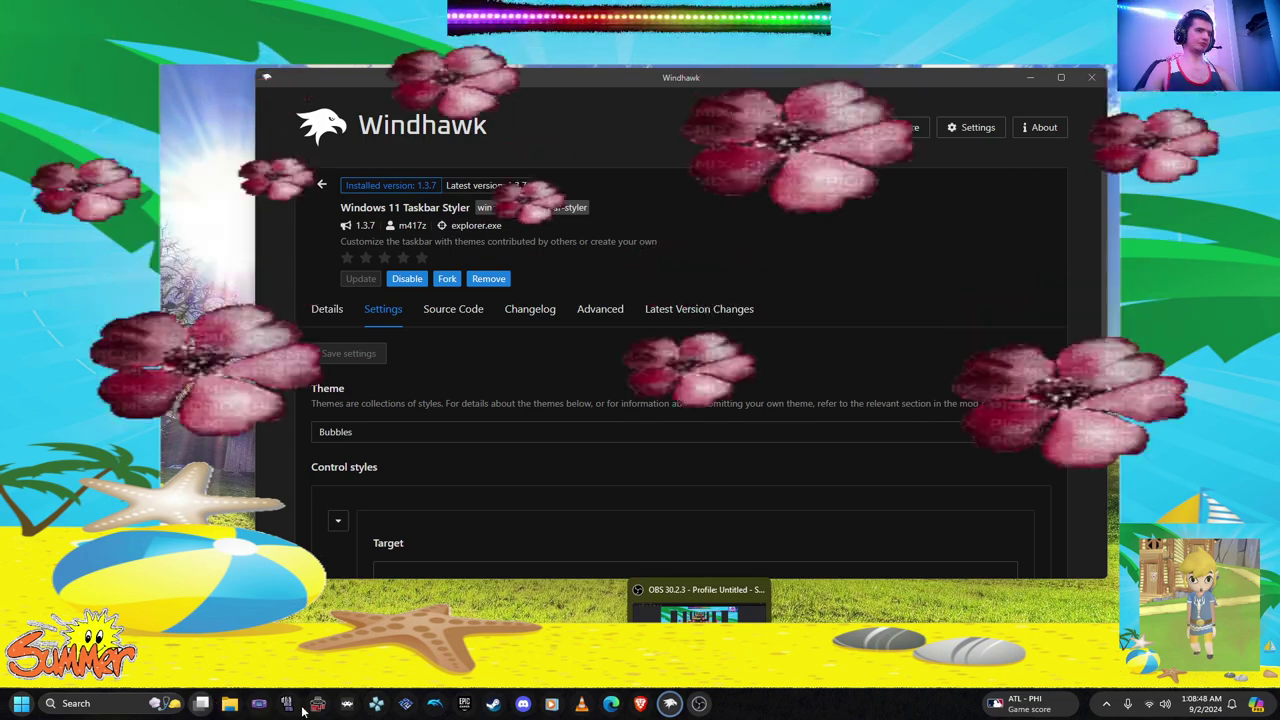
Step: Save the taskbar mod with the WinXP theme and preview the Start menu
left_click(352, 427)
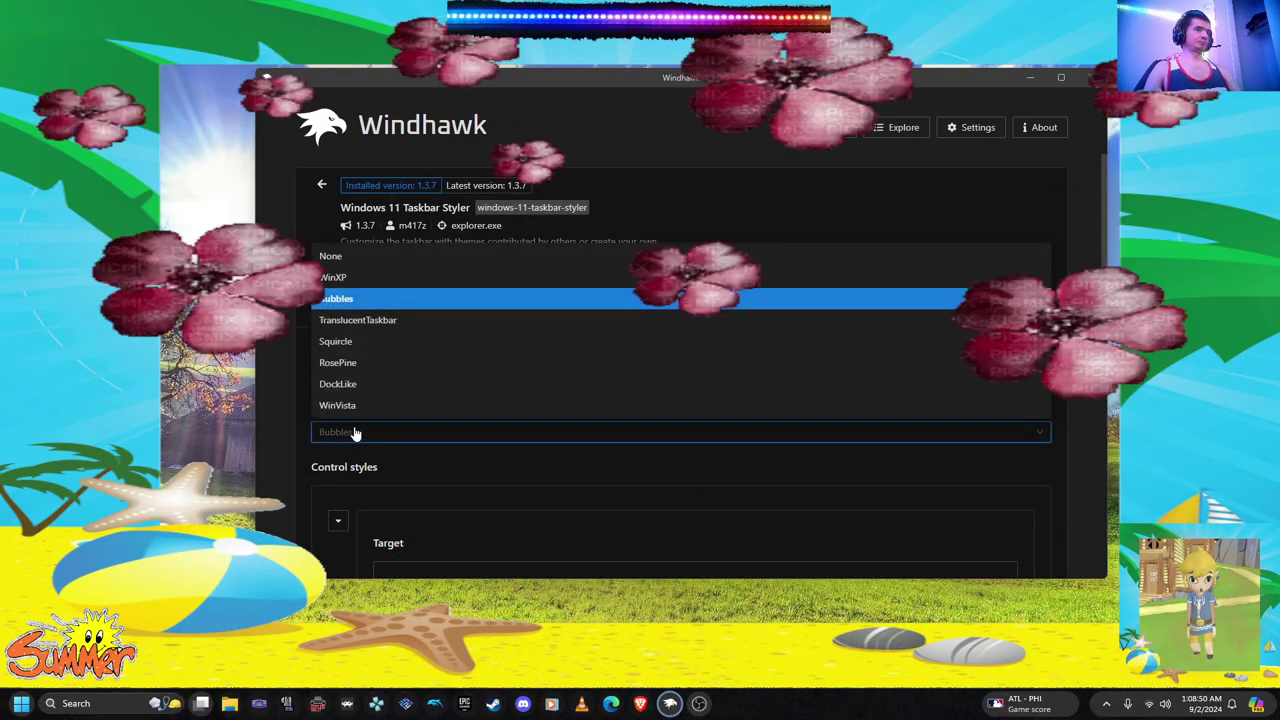
left_click(358, 274)
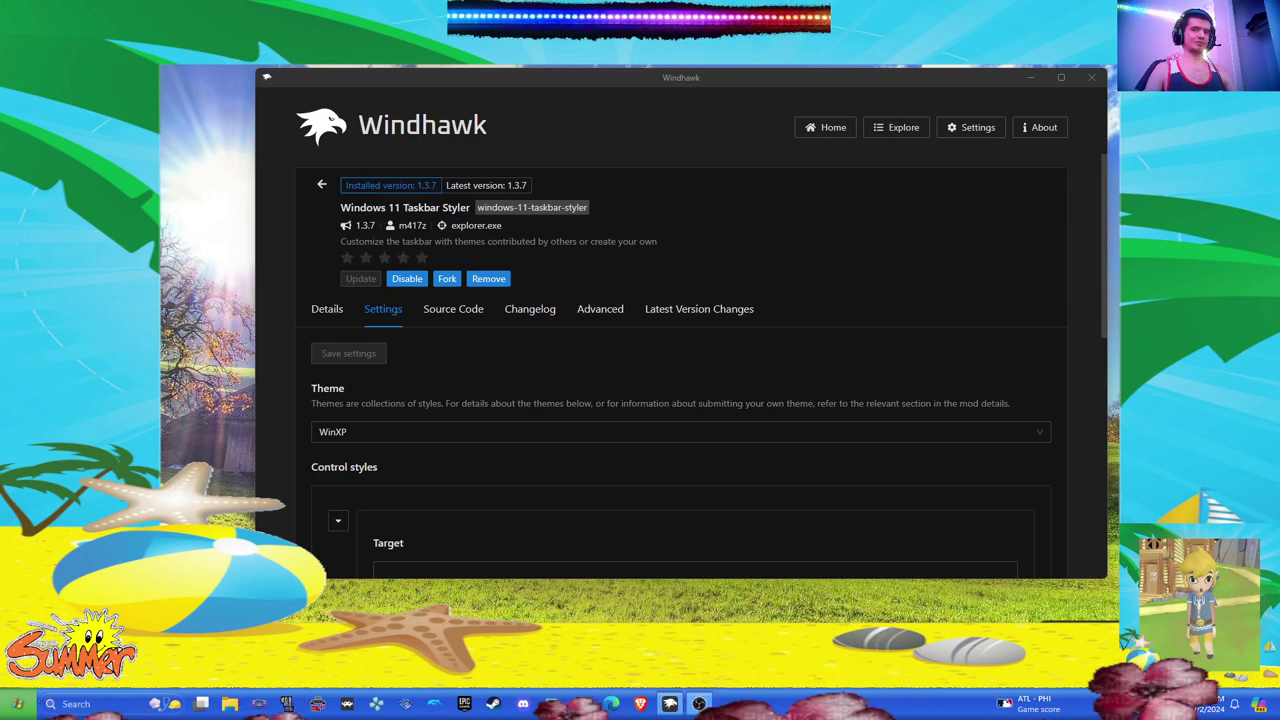
left_click(20, 704)
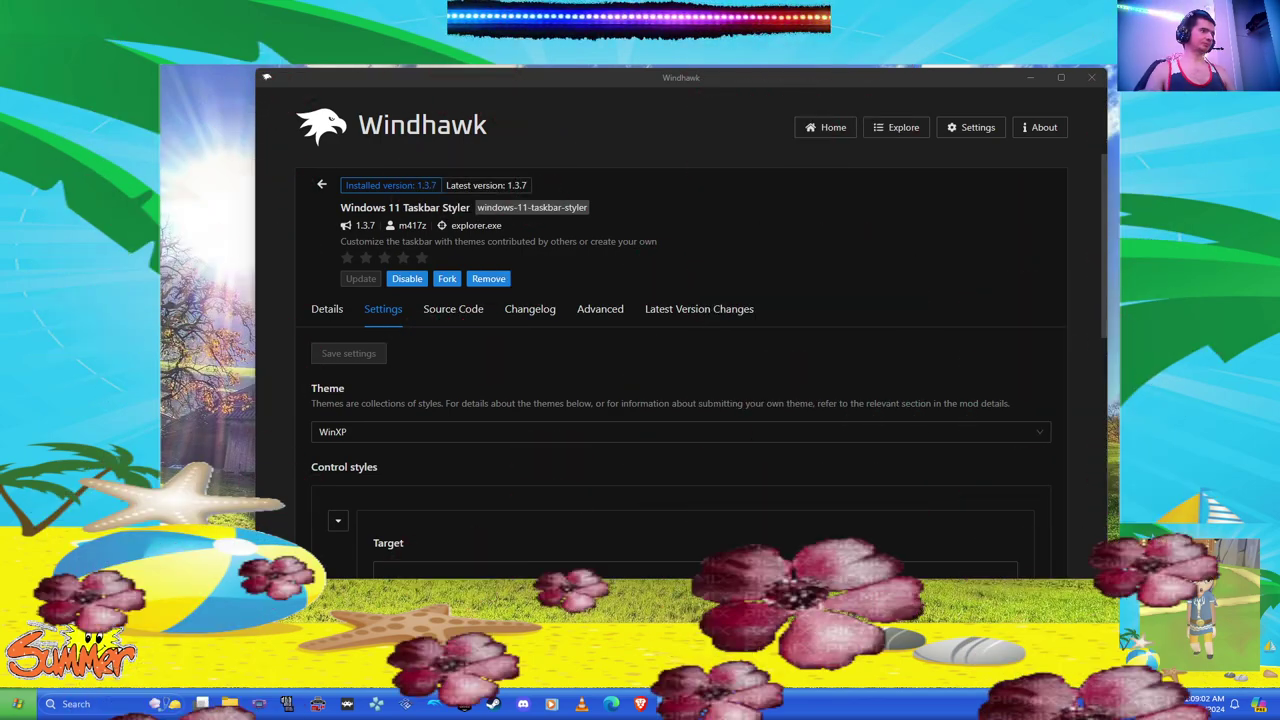
left_click(20, 704)
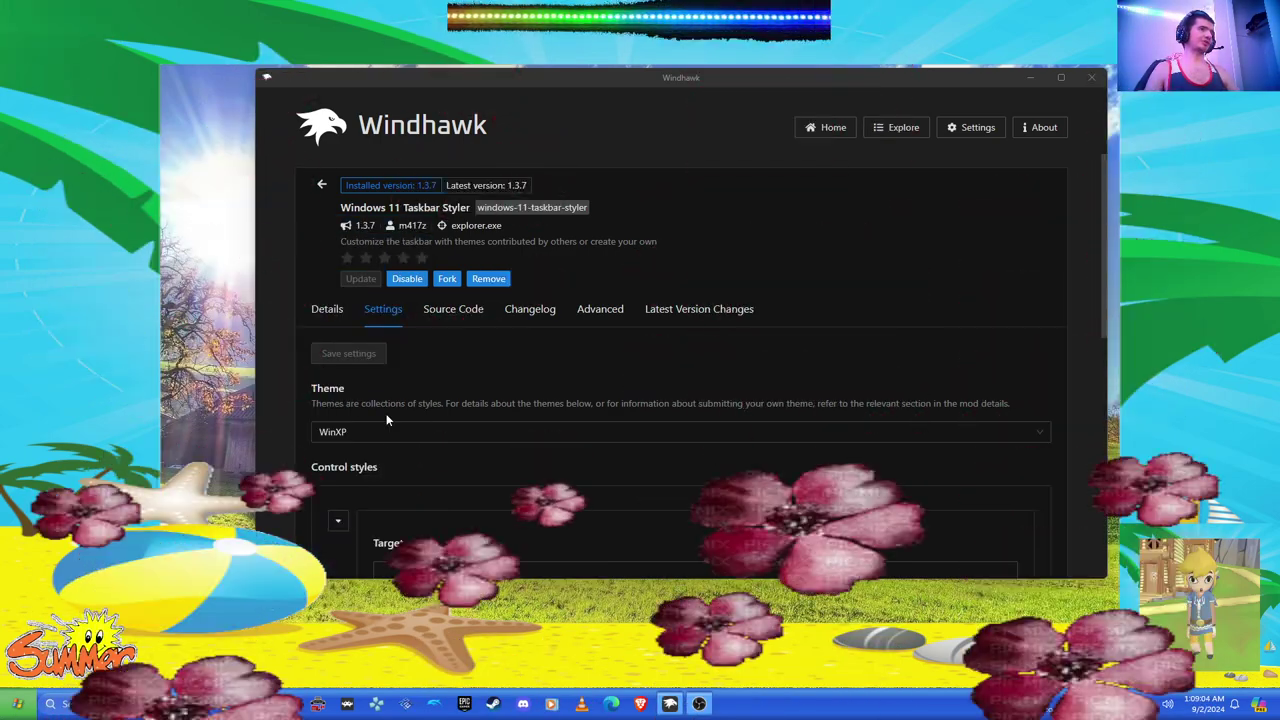
Step: Reset the taskbar theme to None, save the mod's settings and close Windhawk
left_click(380, 431)
left_click(355, 256)
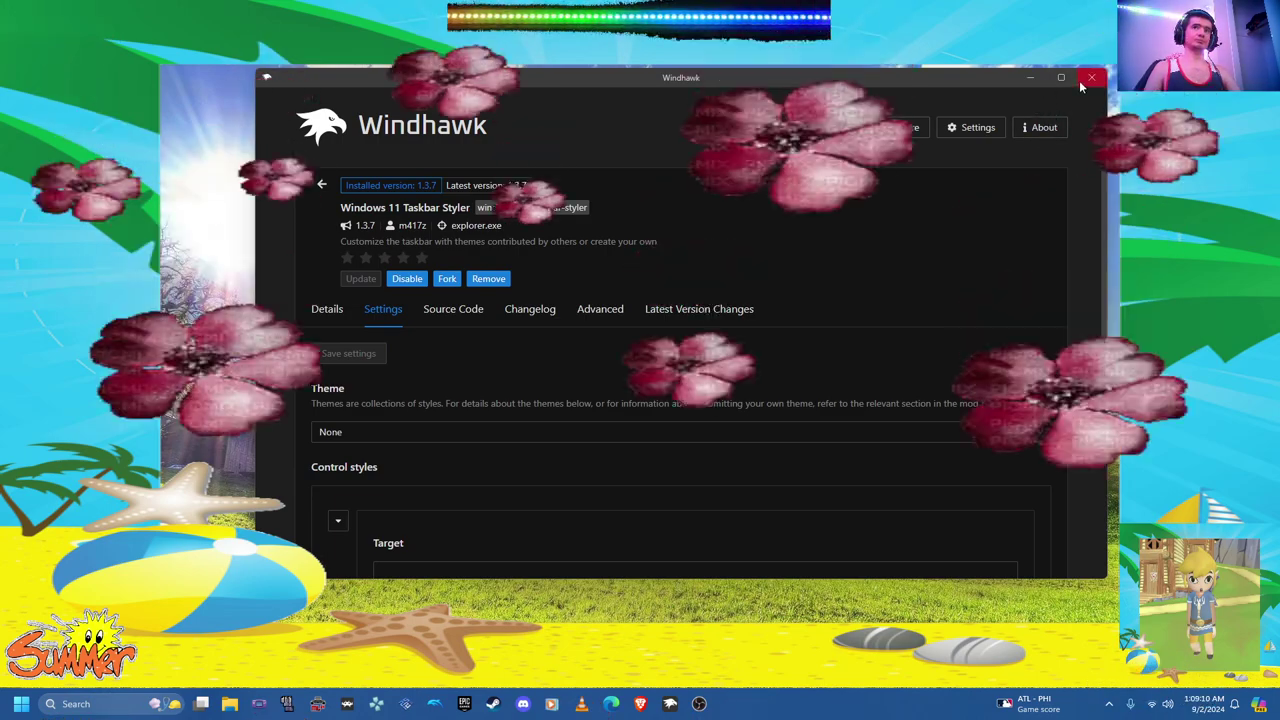
left_click(1079, 80)
Step: Briefly show and minimize the OBS window, and open and close File Explorer to check the desktop
left_click(675, 711)
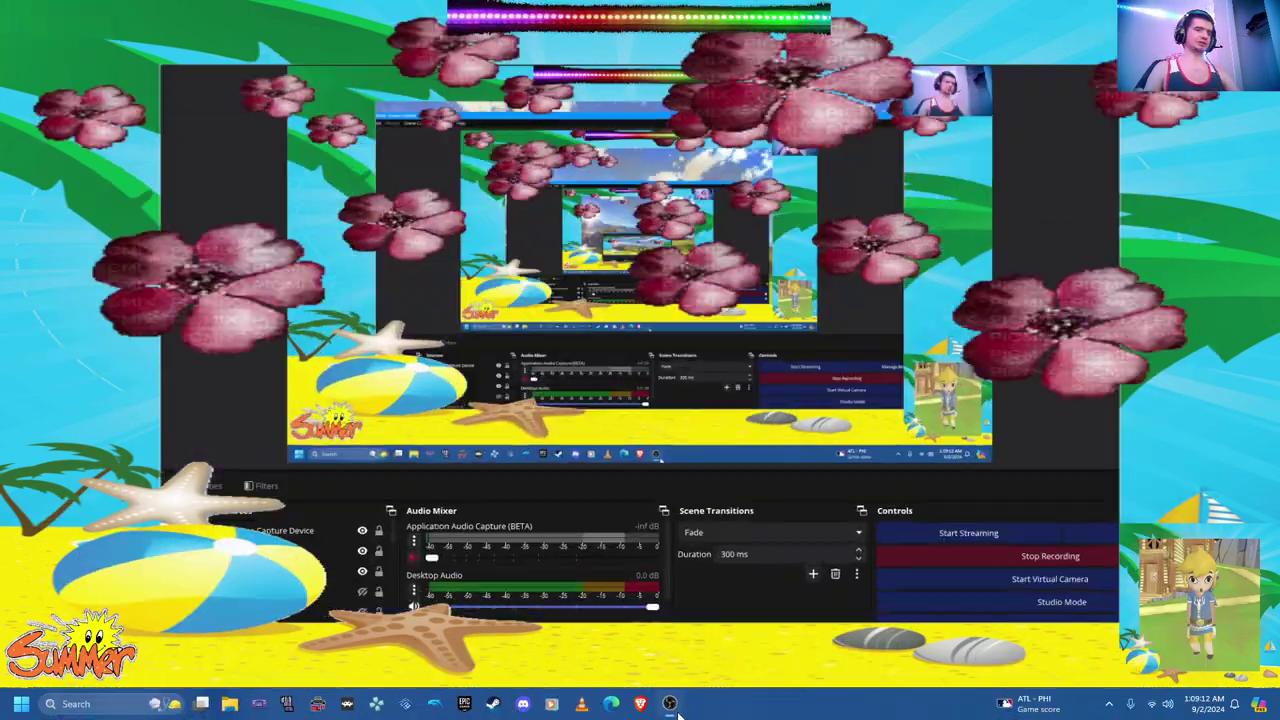
left_click(673, 711)
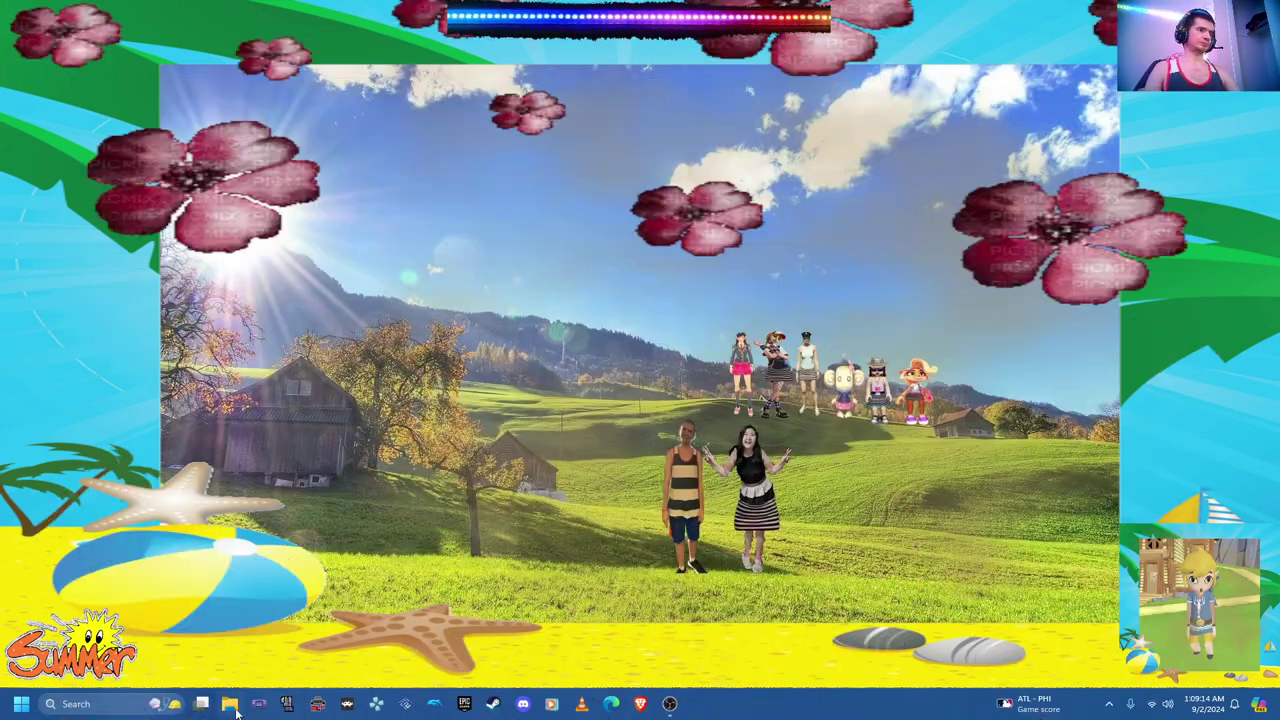
left_click(230, 704)
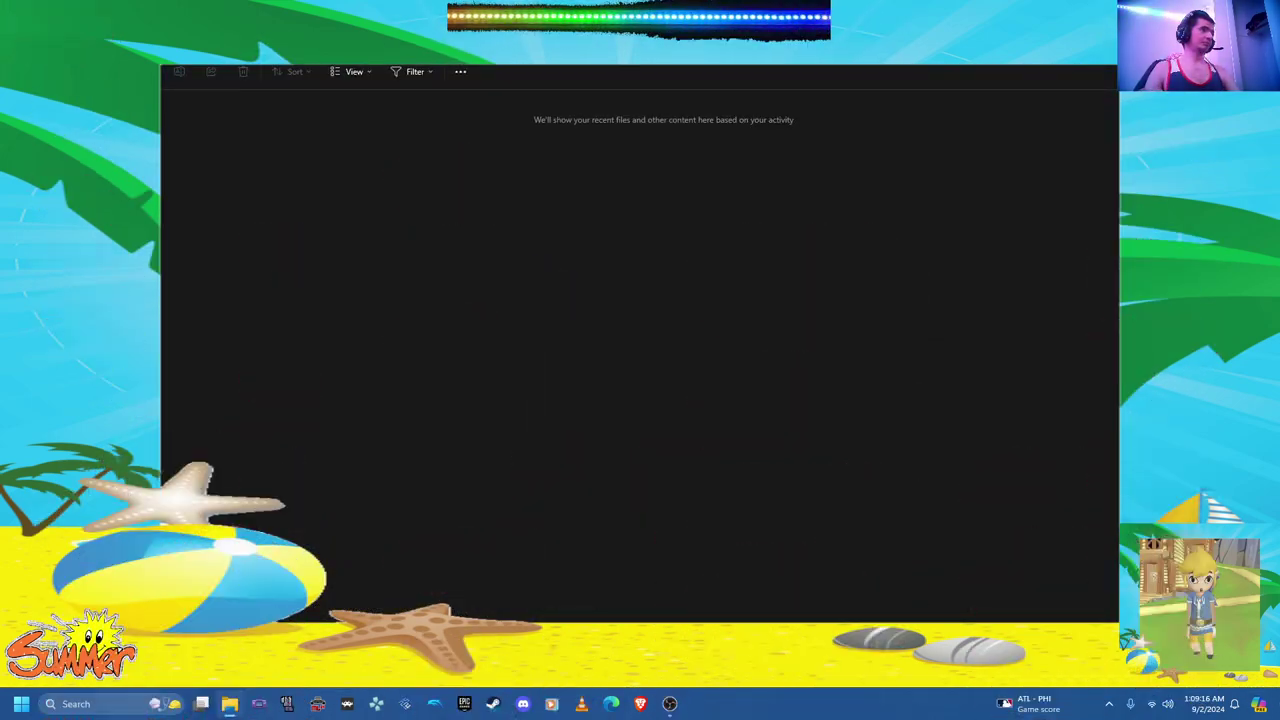
left_click(1264, 9)
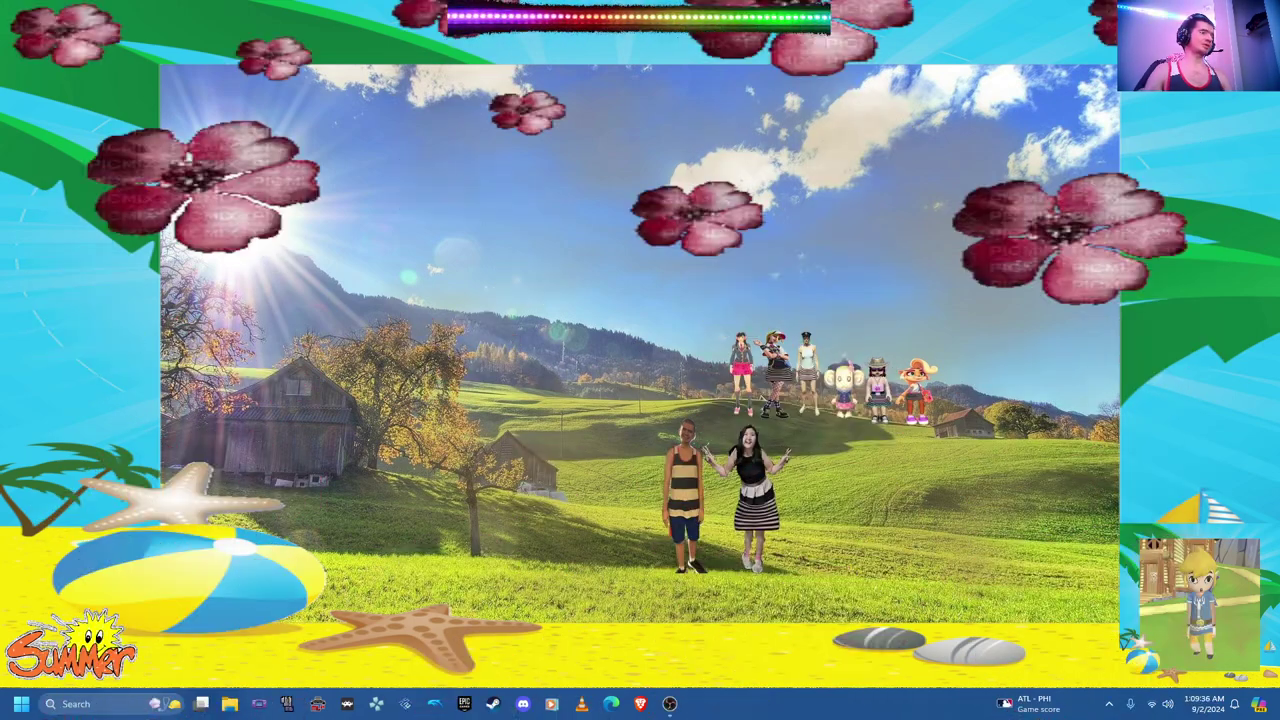
Step: View the Windows search panel and the Start menu over the desktop and close them
left_click(100, 704)
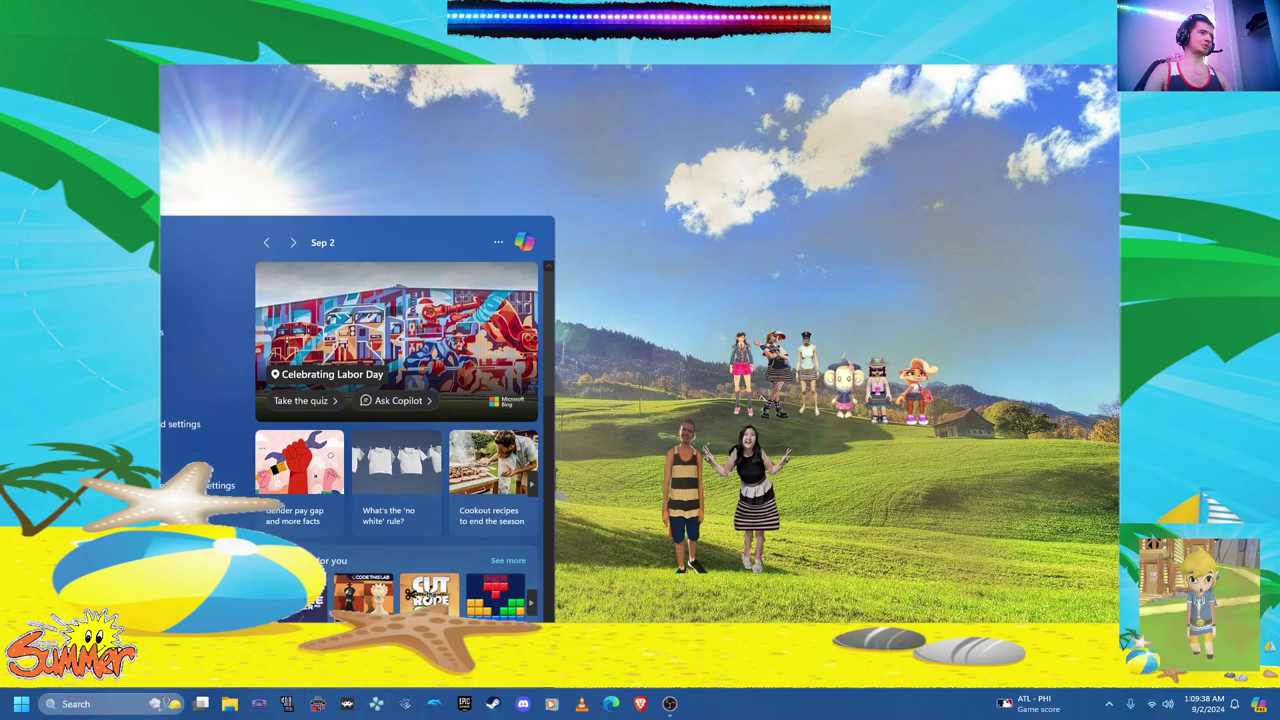
left_click(21, 704)
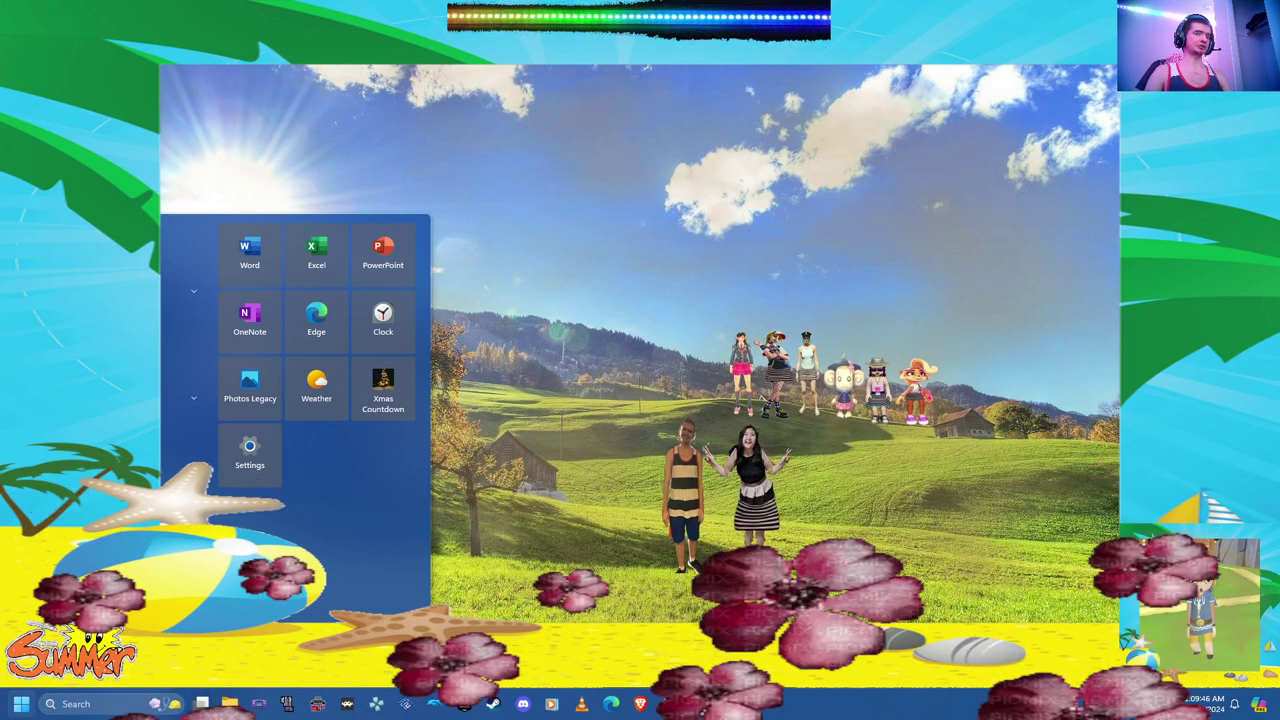
left_click(843, 520)
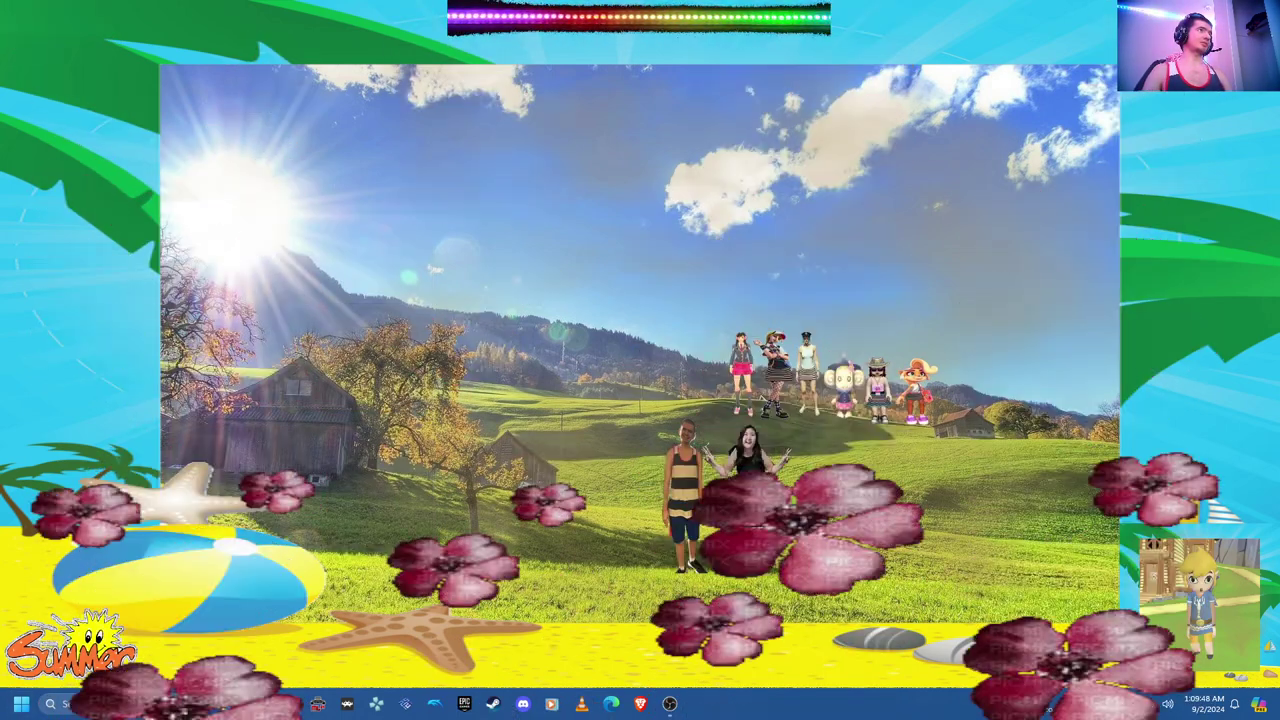
Step: Open the folder containing the .mkv recordings in File Explorer
double_click(21, 678)
left_click(50, 178)
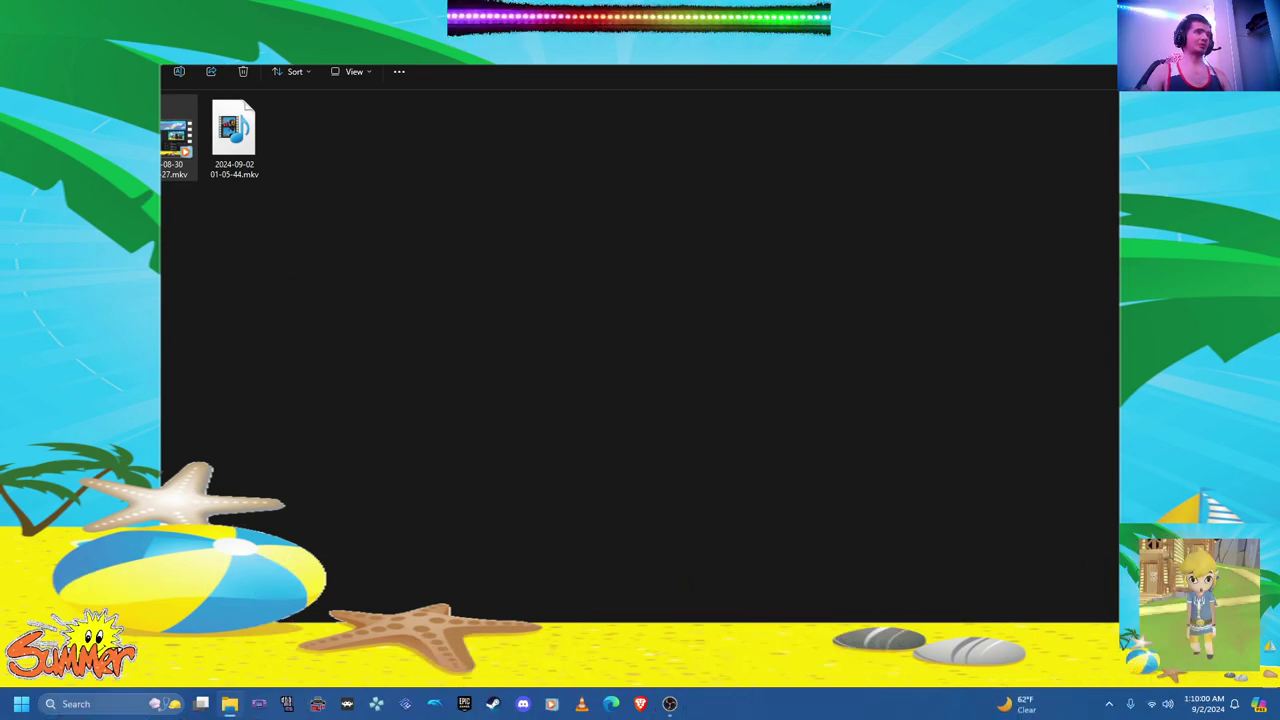
left_click_drag(234, 130, 712, 510)
left_click(698, 498)
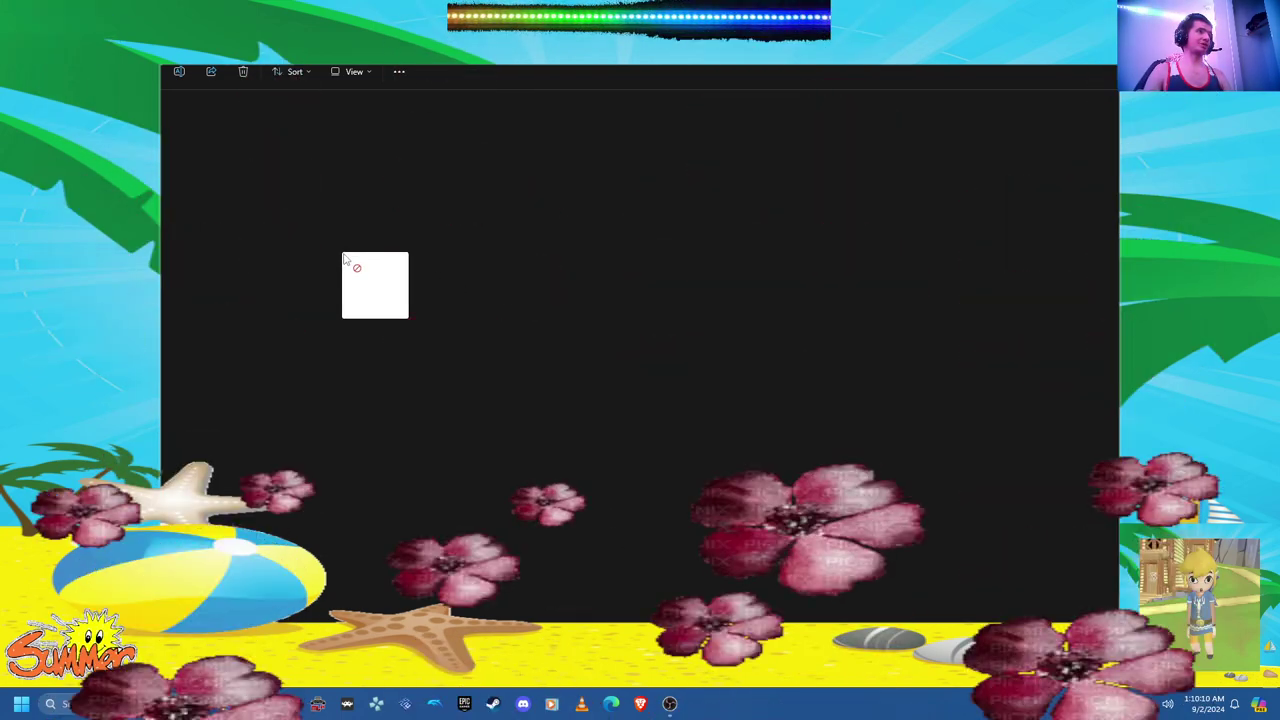
left_click(1262, 10)
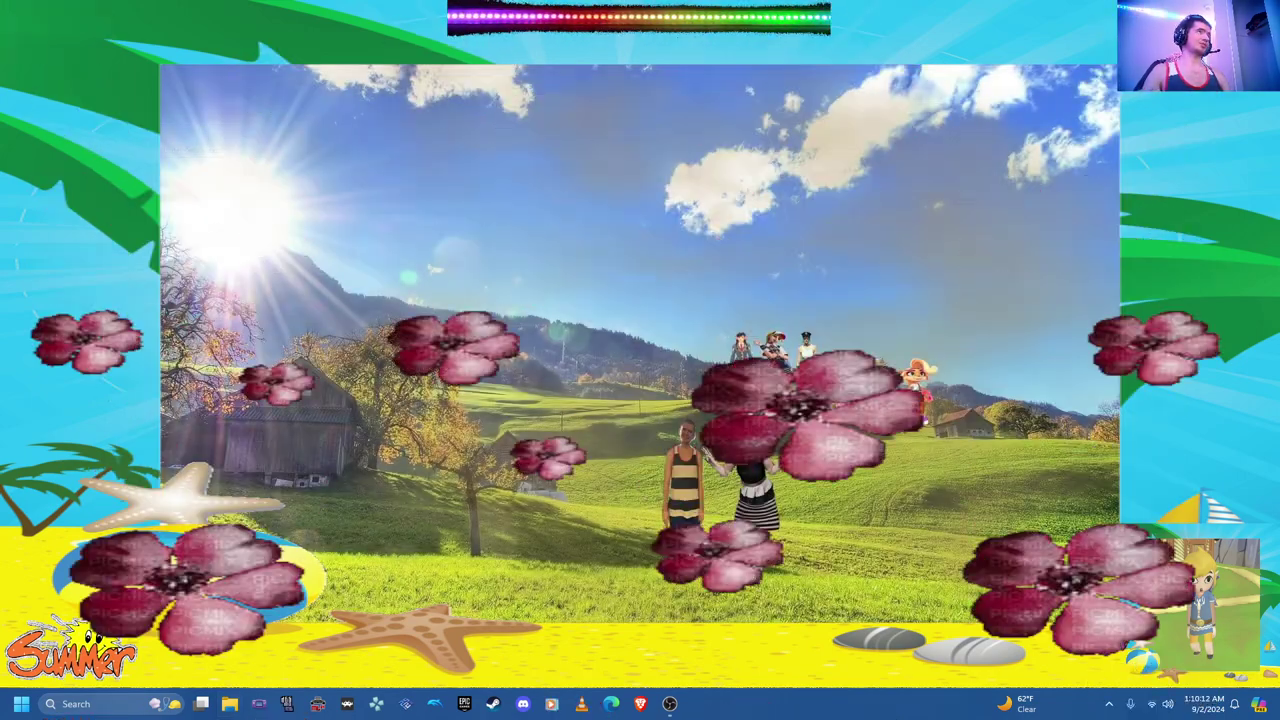
Step: Reopen File Explorer and try dropping installer files such as RobloxPlayerInstaller.exe onto the taskbar
left_click(230, 704)
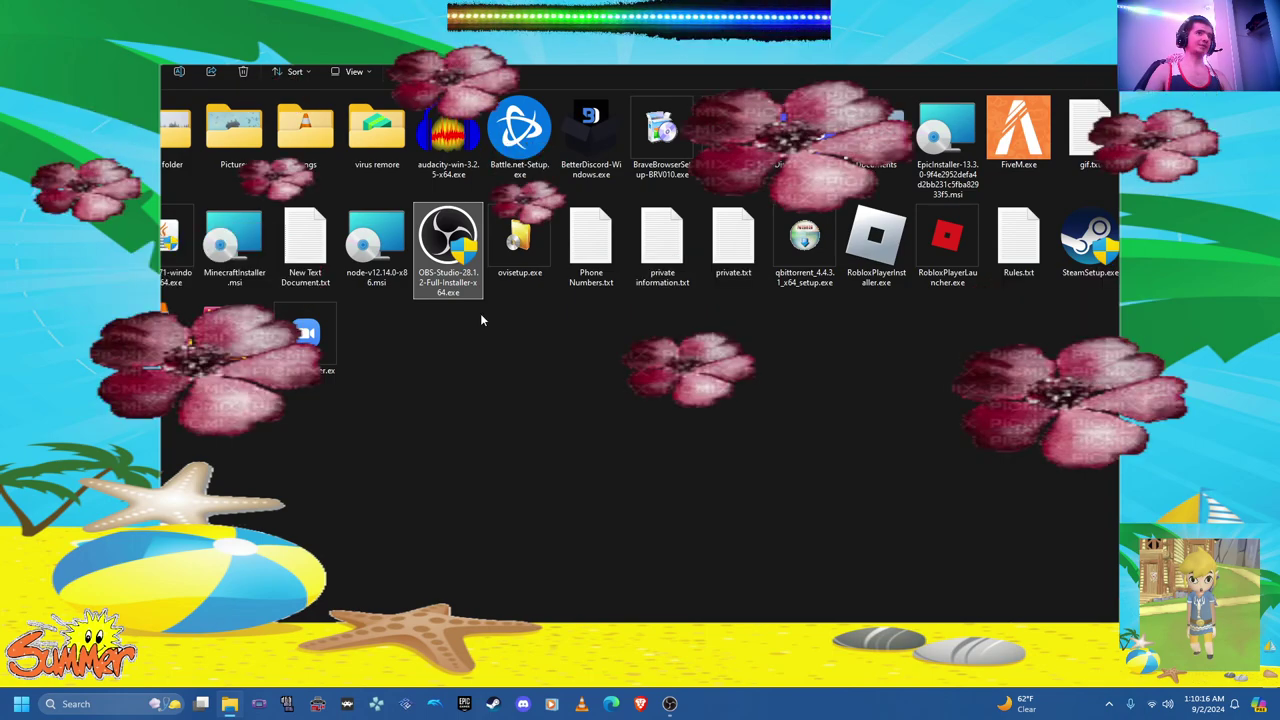
left_click_drag(733, 243, 804, 586)
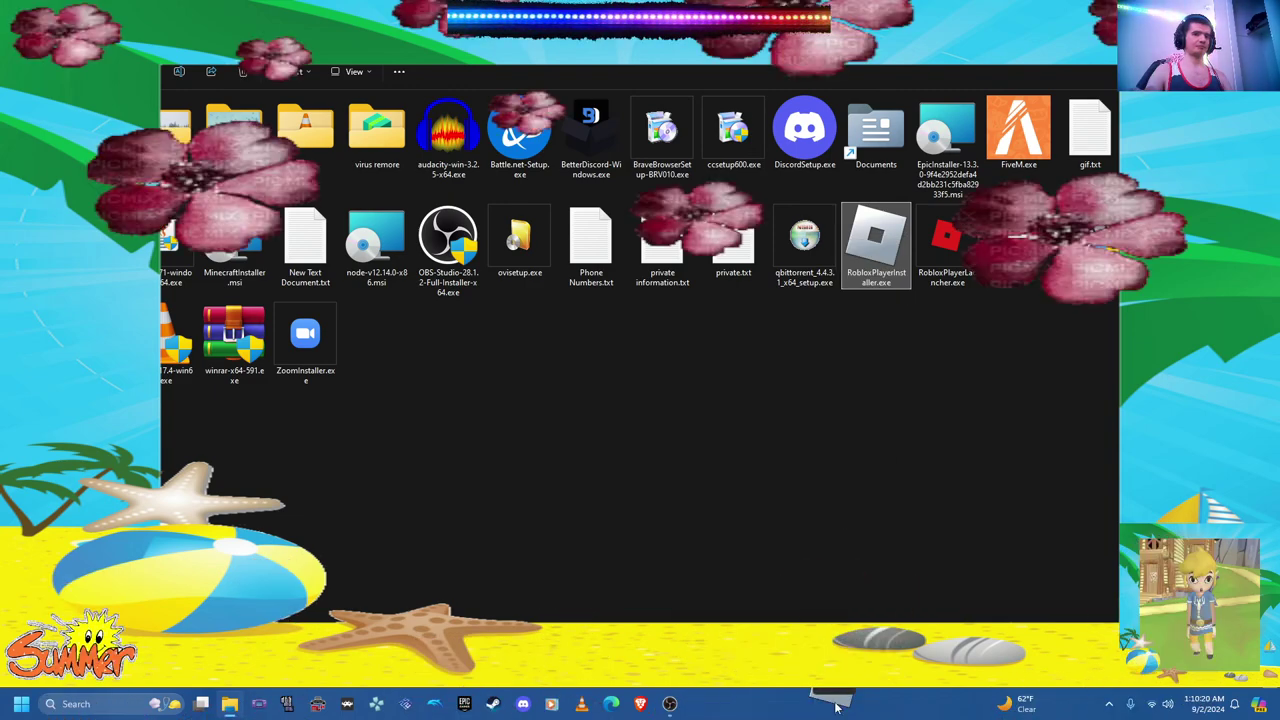
left_click_drag(837, 708, 932, 625)
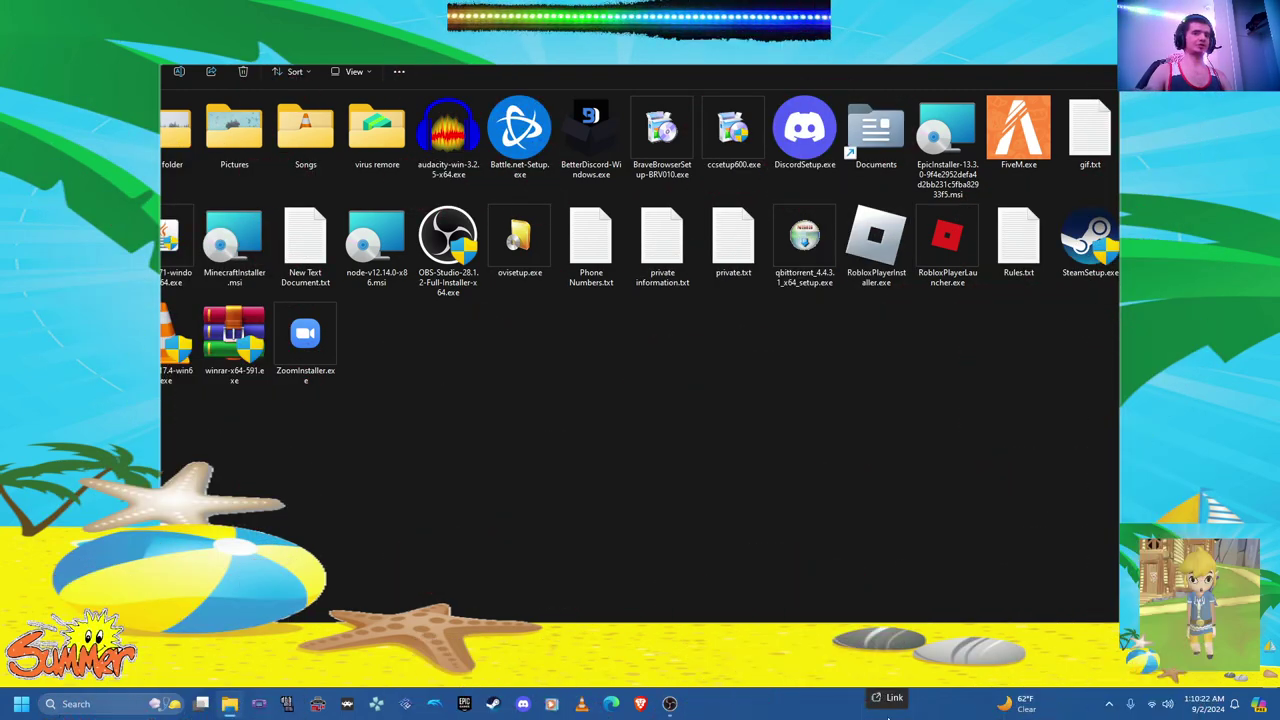
left_click_drag(888, 716, 1013, 460)
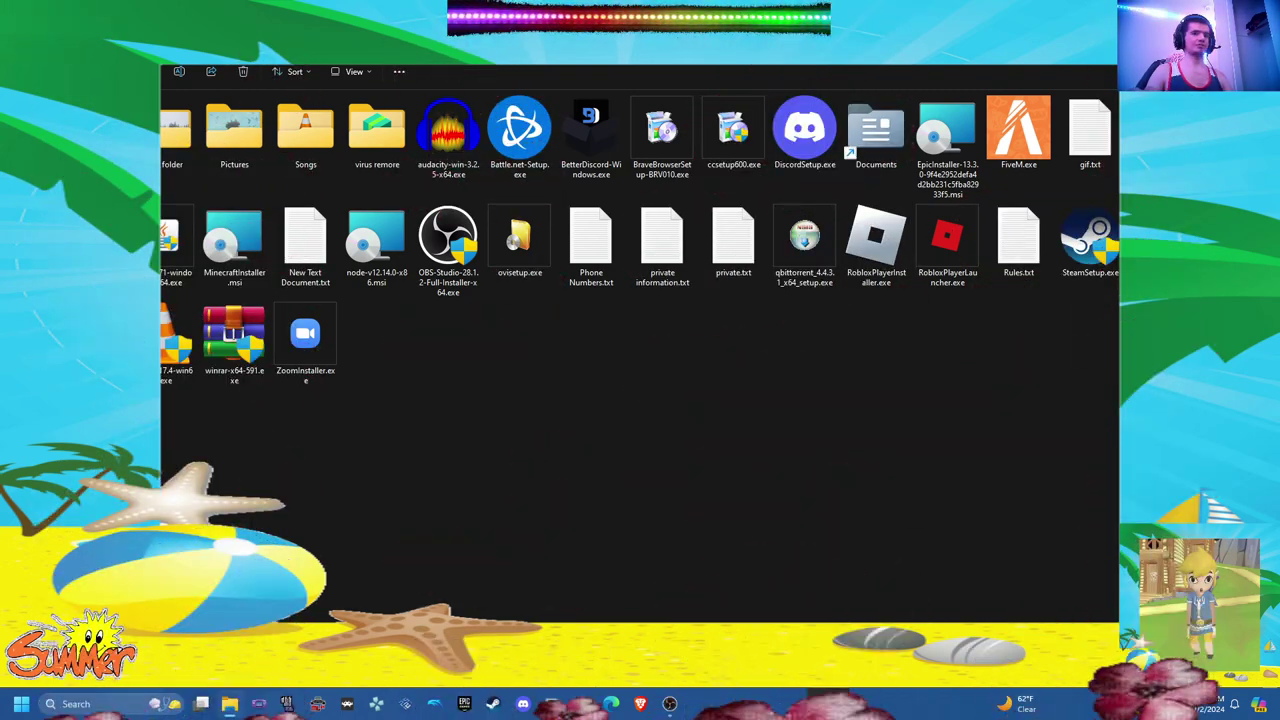
left_click_drag(610, 311, 597, 554)
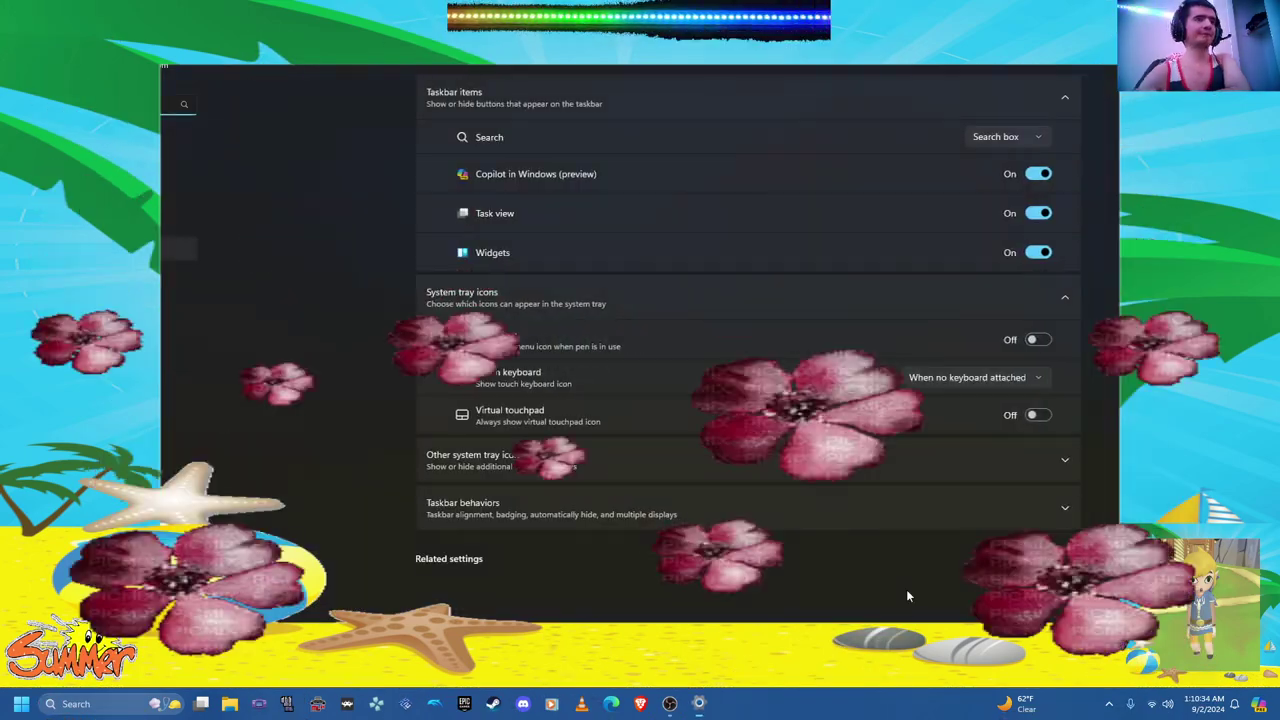
Step: Examine the Other system tray icons and Taskbar behaviors sections of the taskbar settings
left_click(709, 469)
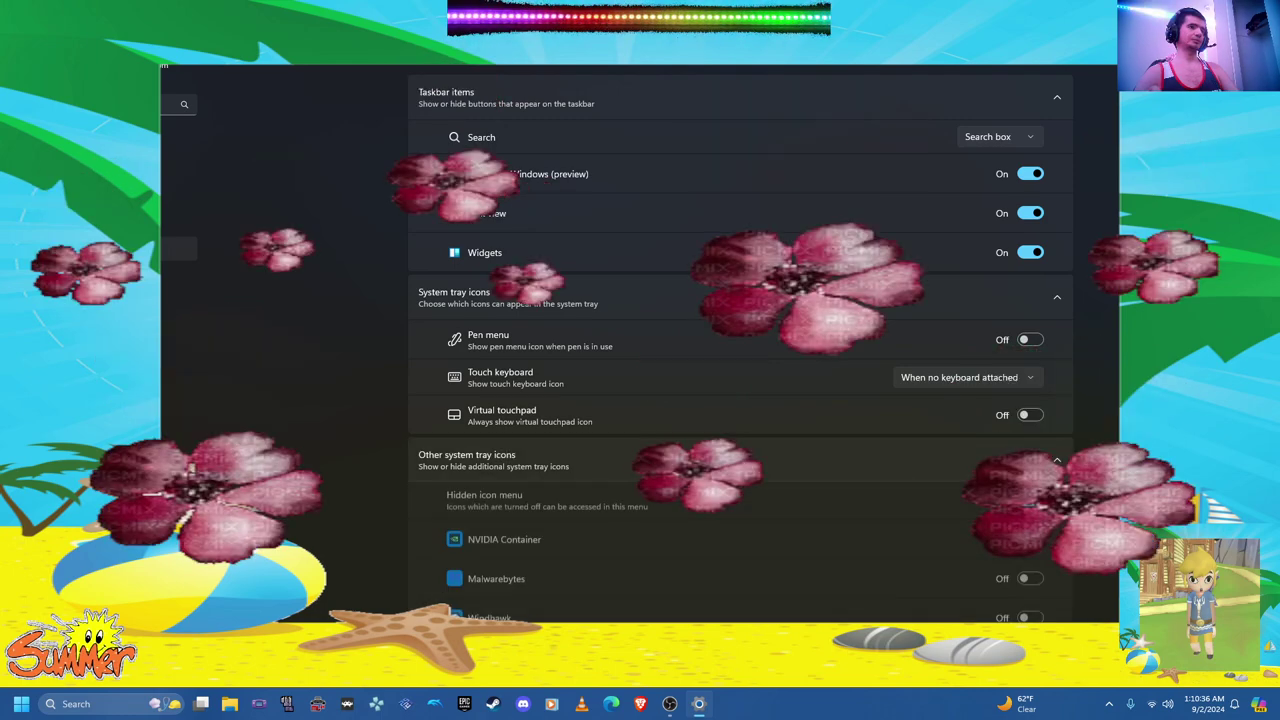
left_click(709, 469)
left_click(713, 507)
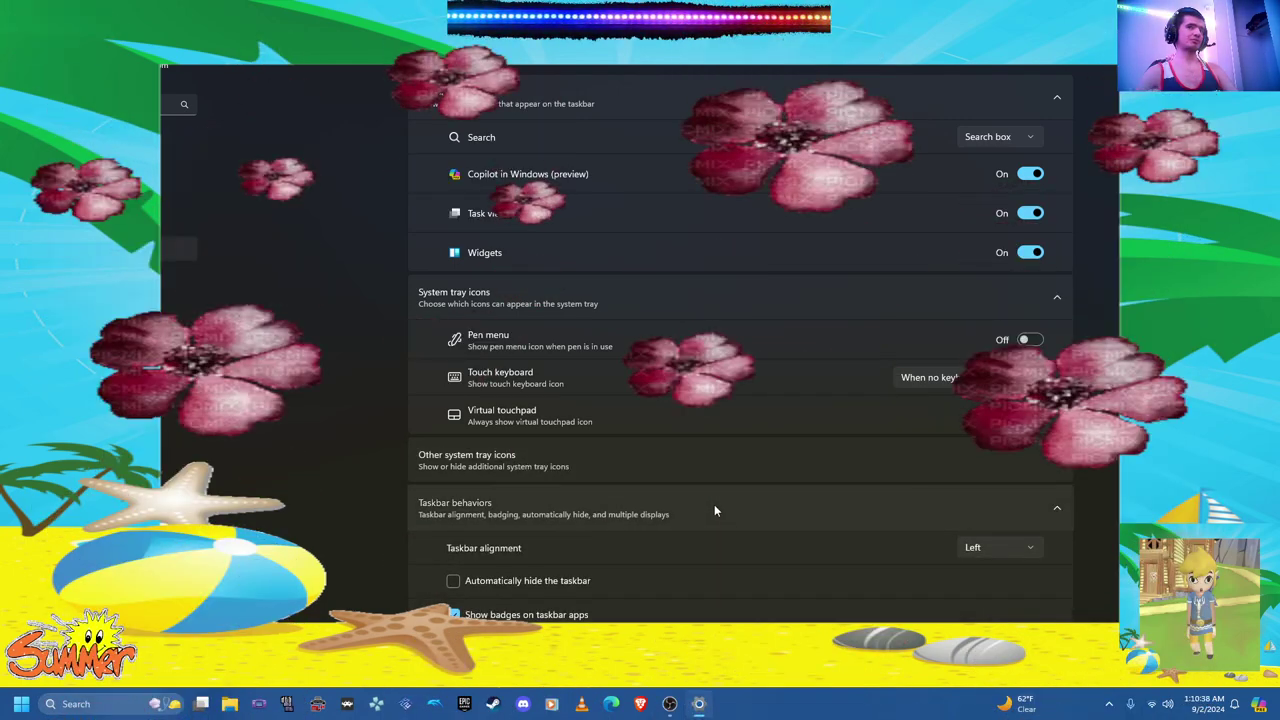
left_click(714, 505)
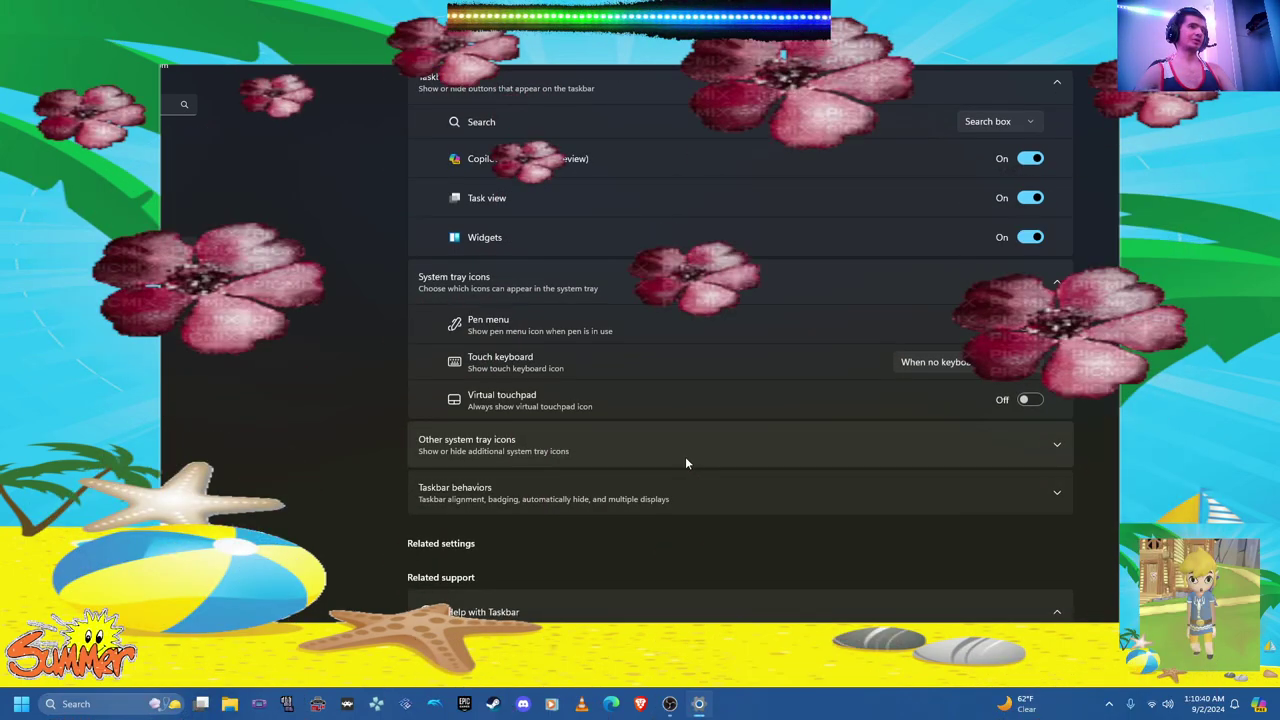
left_click(601, 531)
scroll(601, 531, "down", 3)
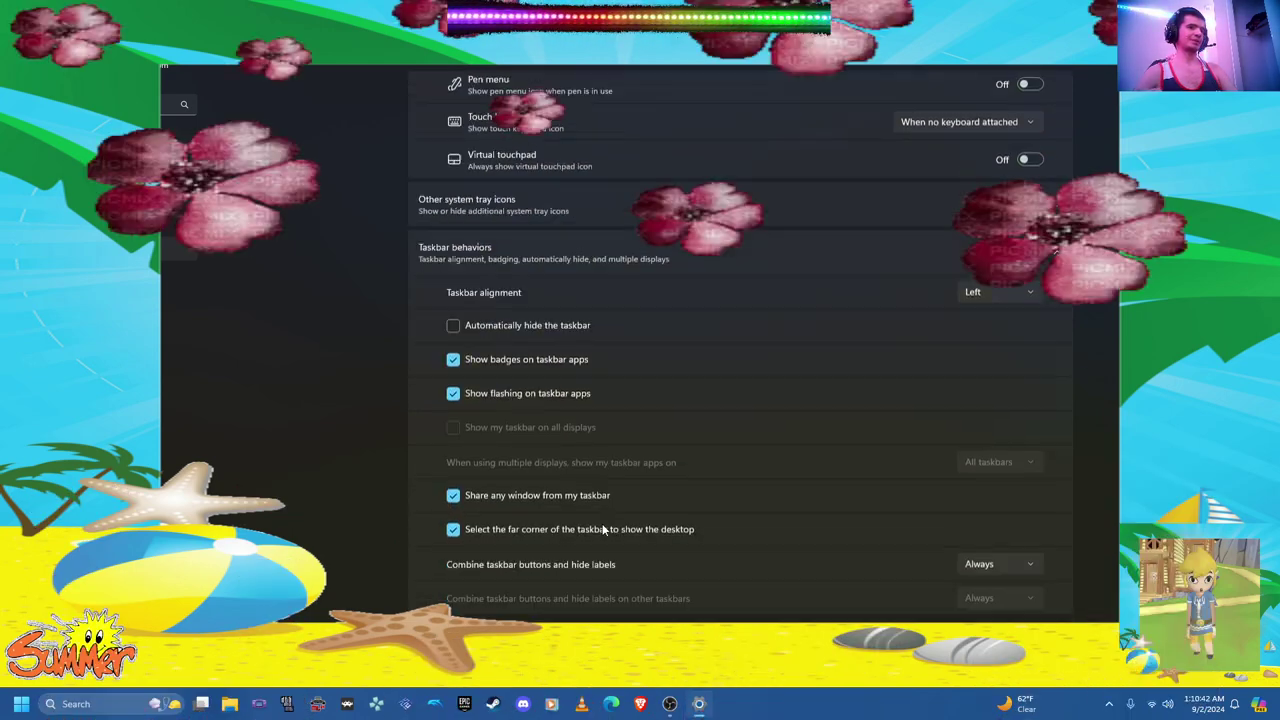
scroll(630, 373, "up", 1)
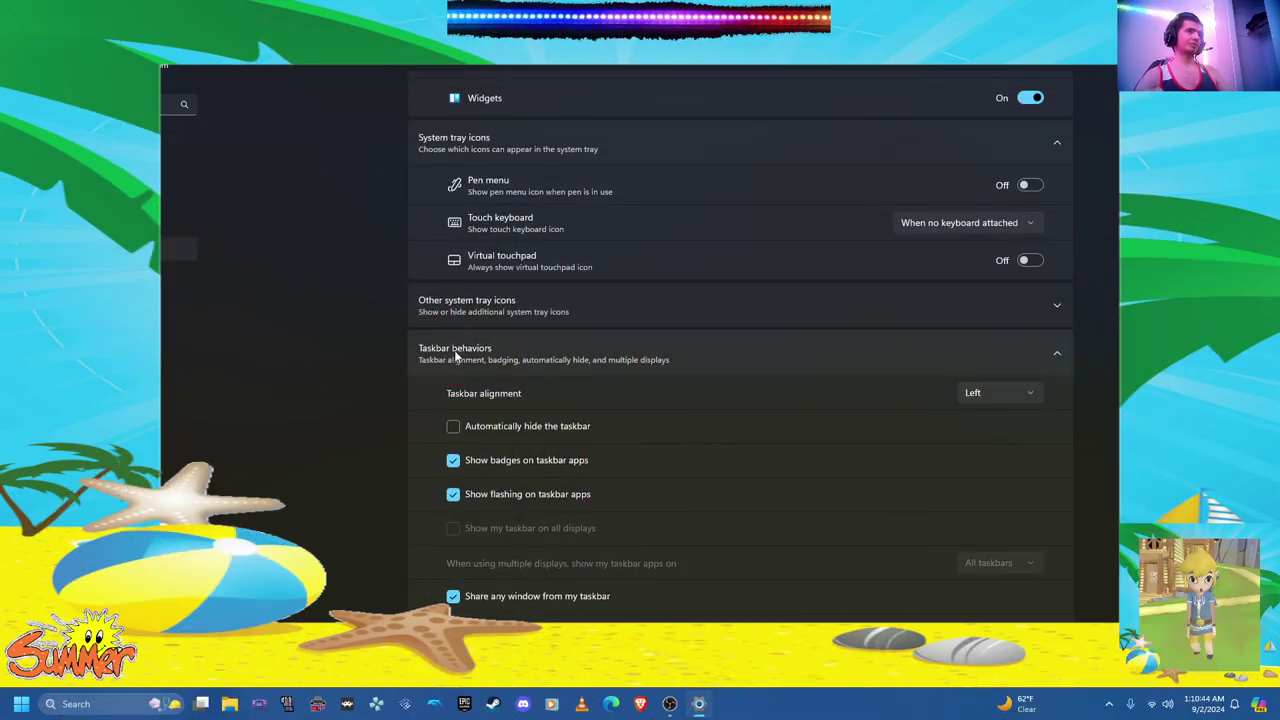
Step: Try the Center taskbar alignment, set it back to Left and close the settings
left_click(1028, 393)
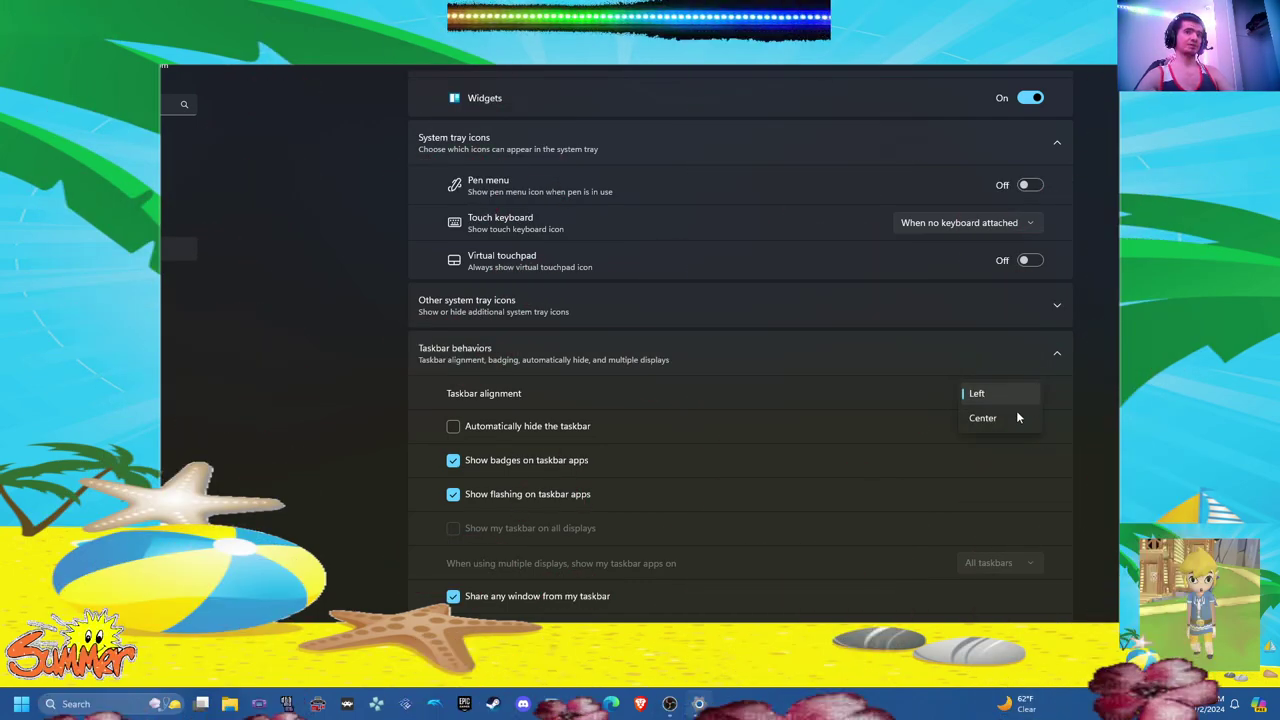
left_click(1011, 418)
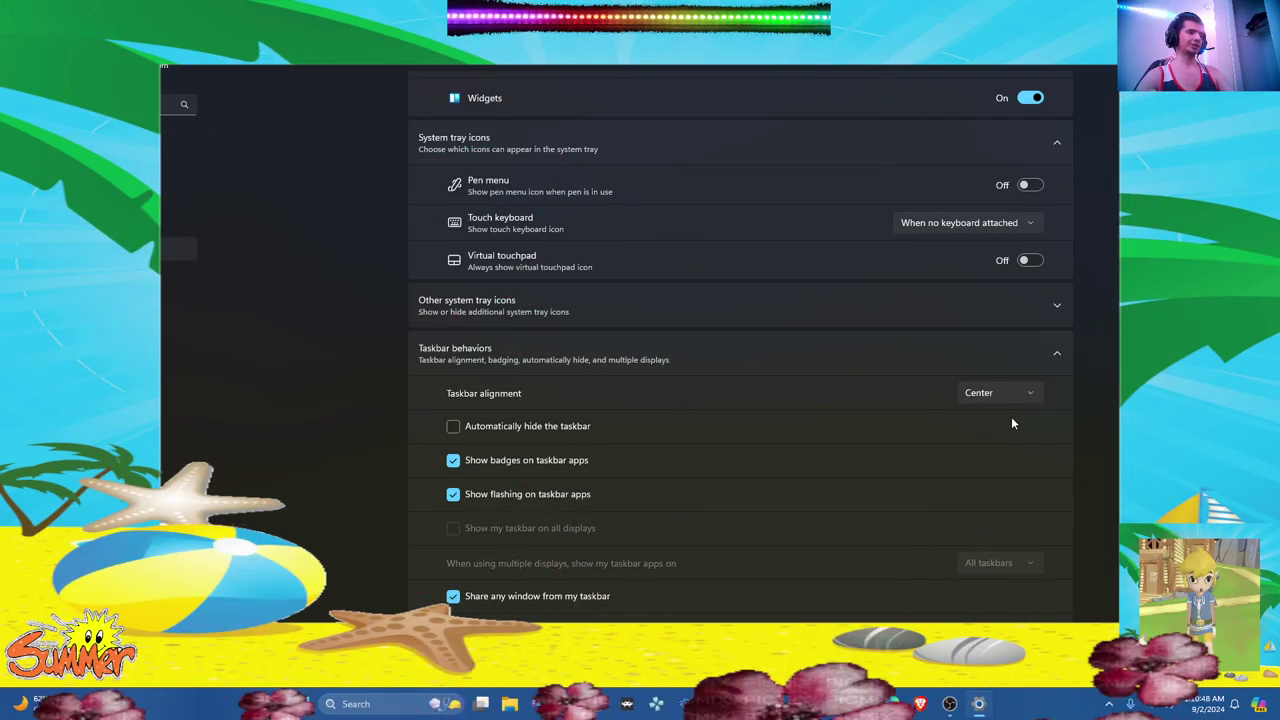
left_click(1000, 392)
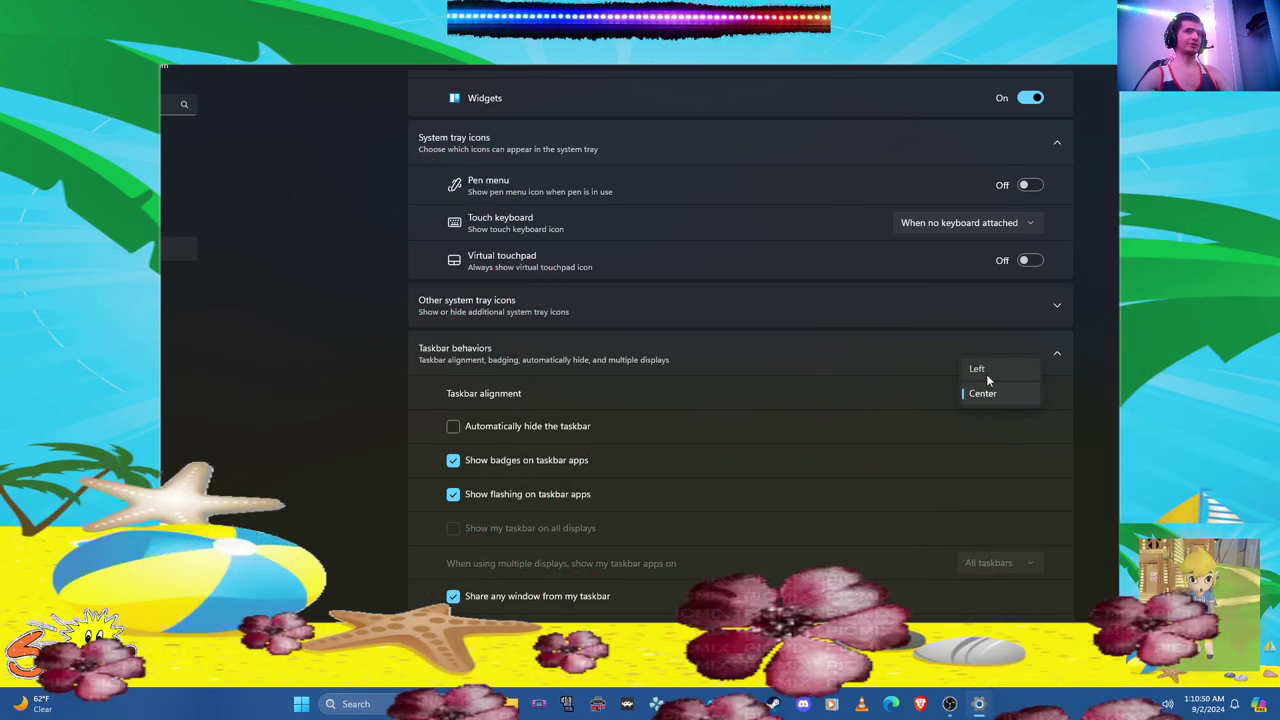
left_click(986, 372)
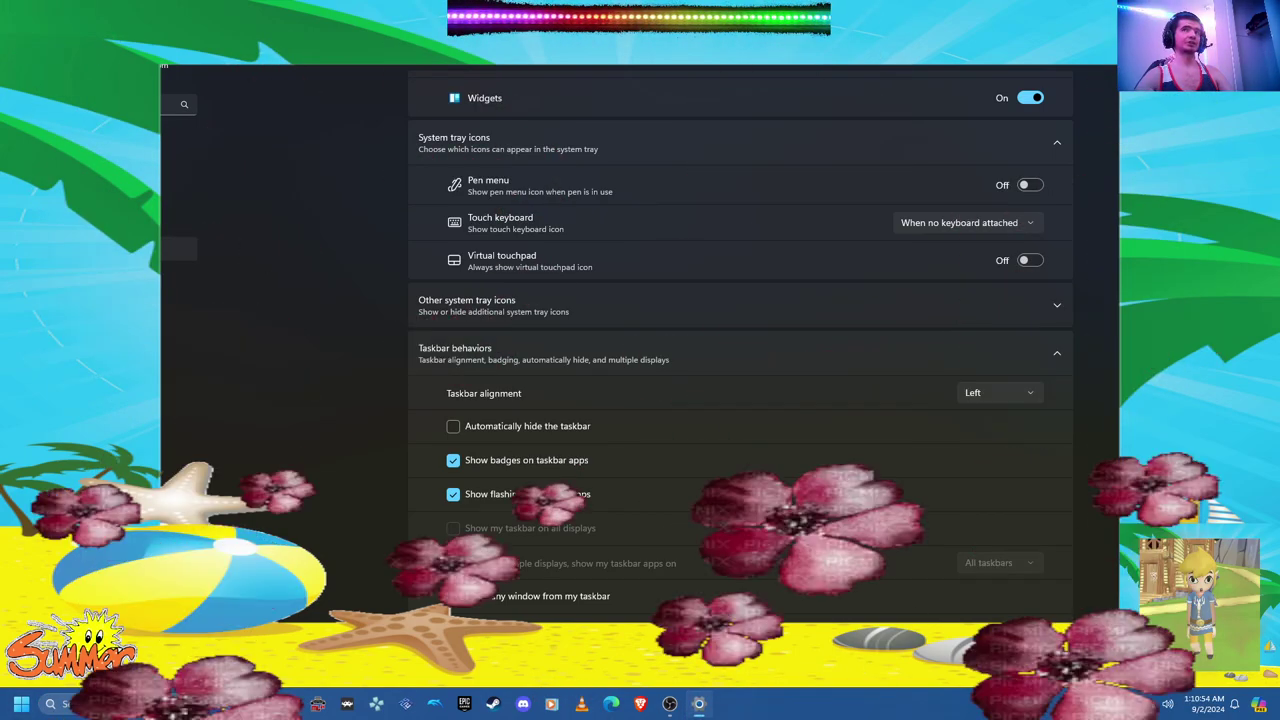
left_click(1264, 10)
Step: Show and minimize the OBS window repeatedly to check how taskbar apps open and hide
left_click(669, 704)
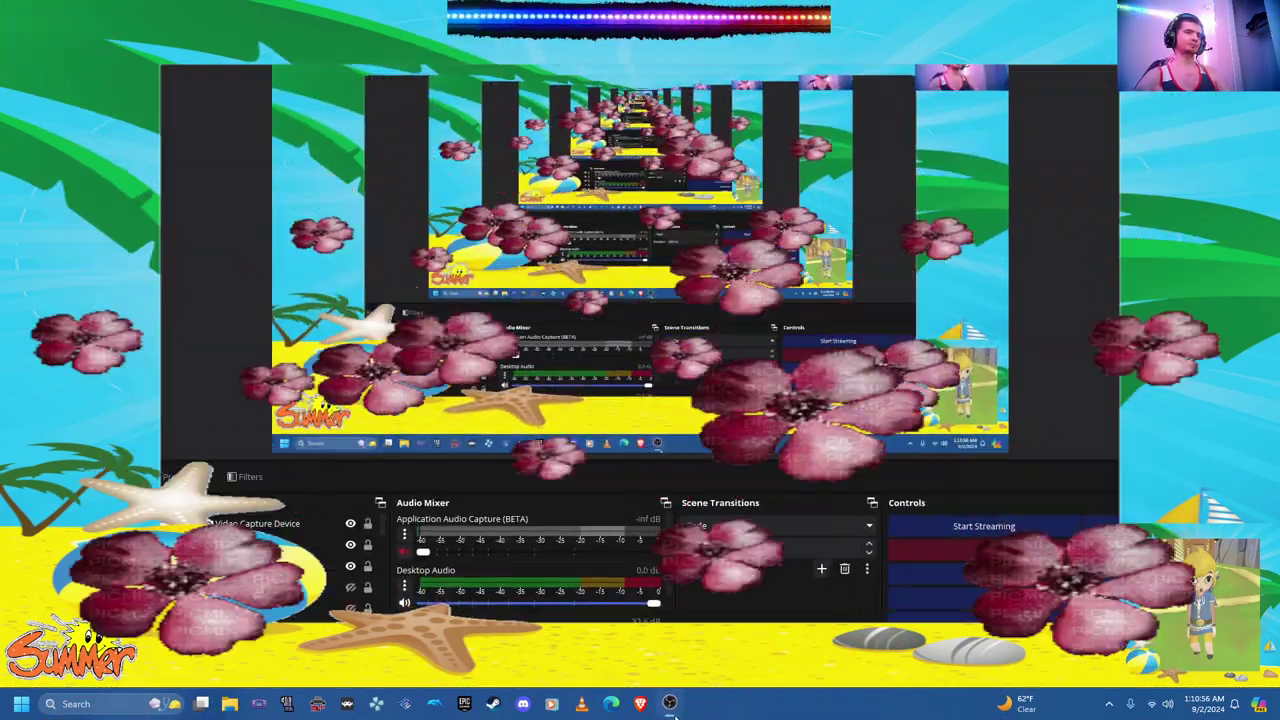
left_click(669, 704)
left_click(674, 714)
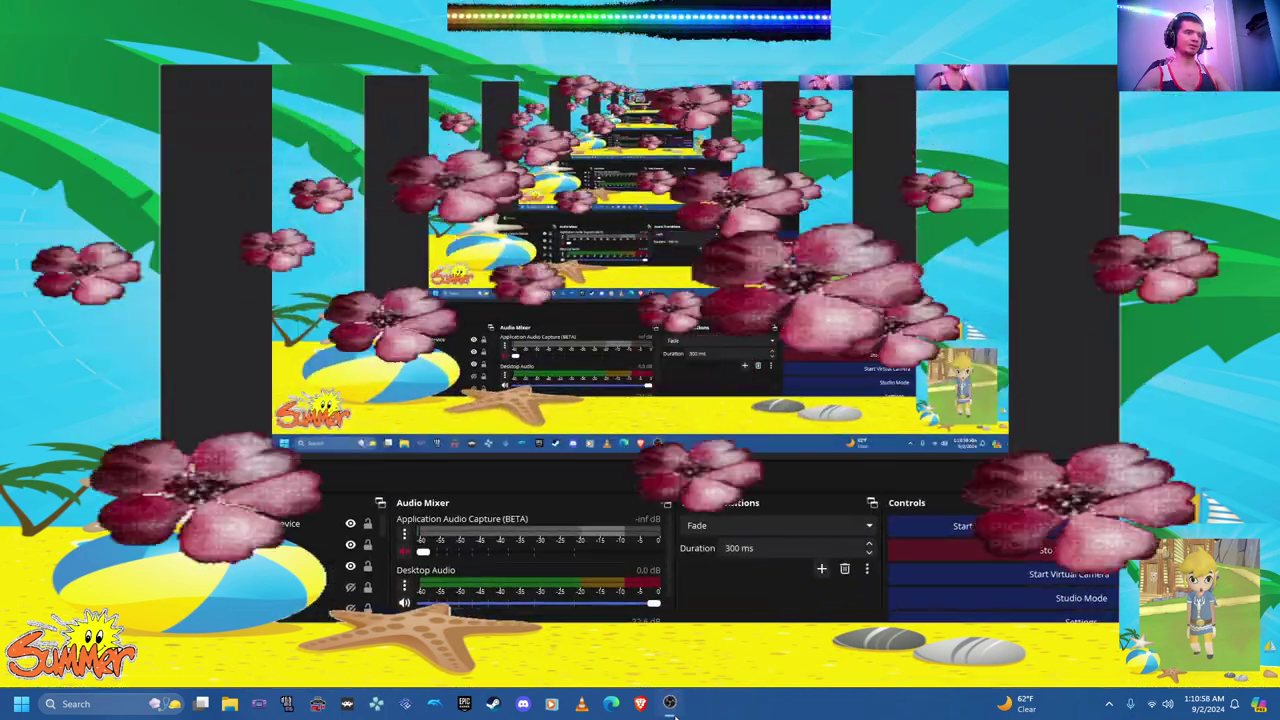
left_click(674, 714)
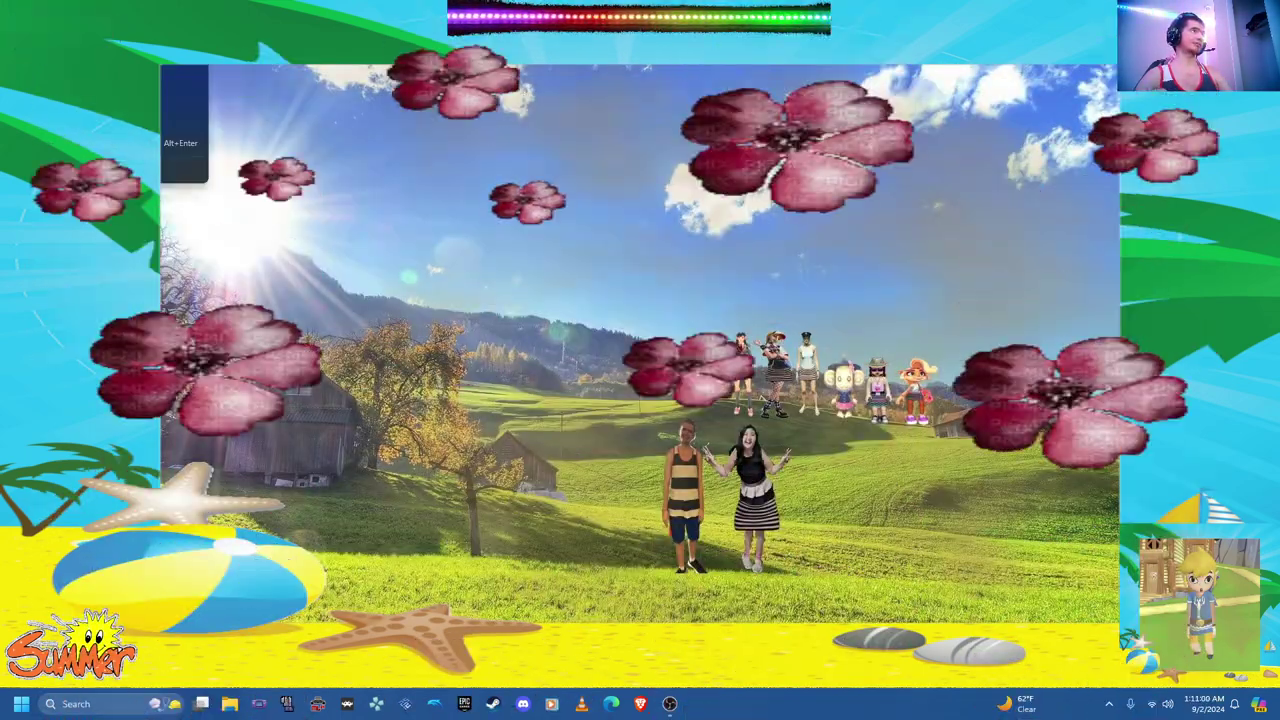
Step: View the desktop's compact context menu and its extended options, and dismiss them
right_click(408, 93)
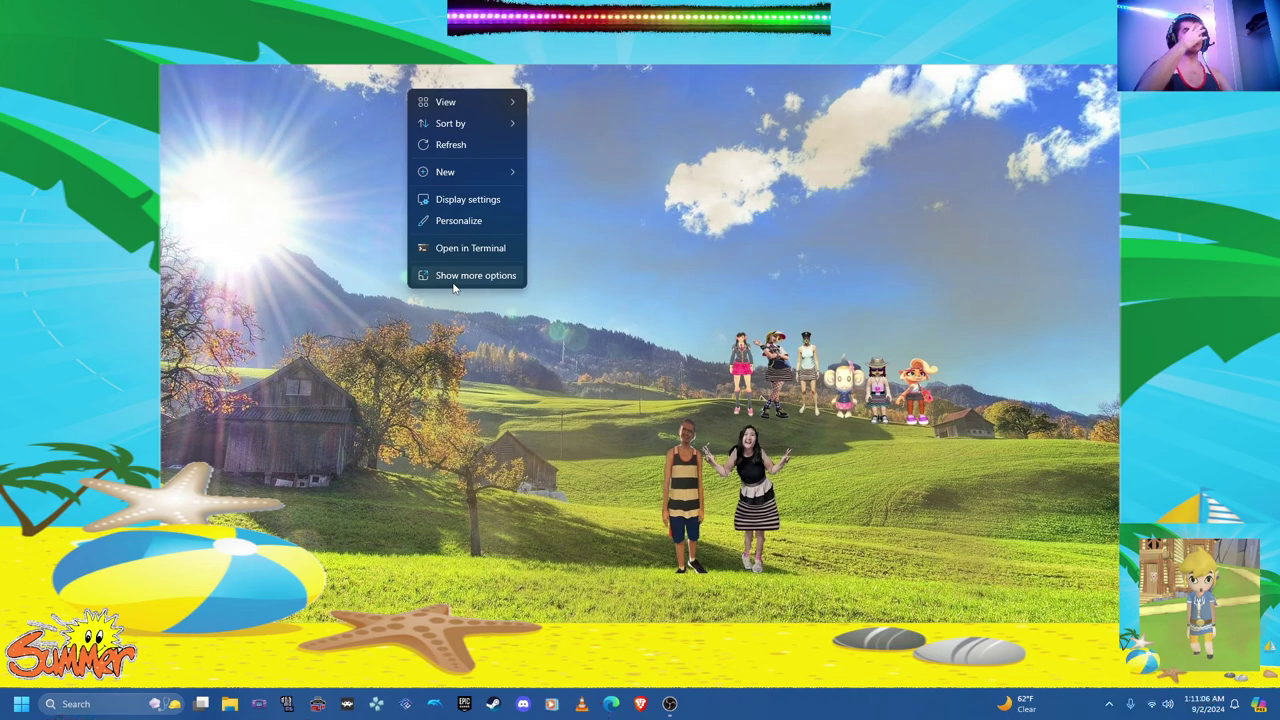
right_click(203, 186)
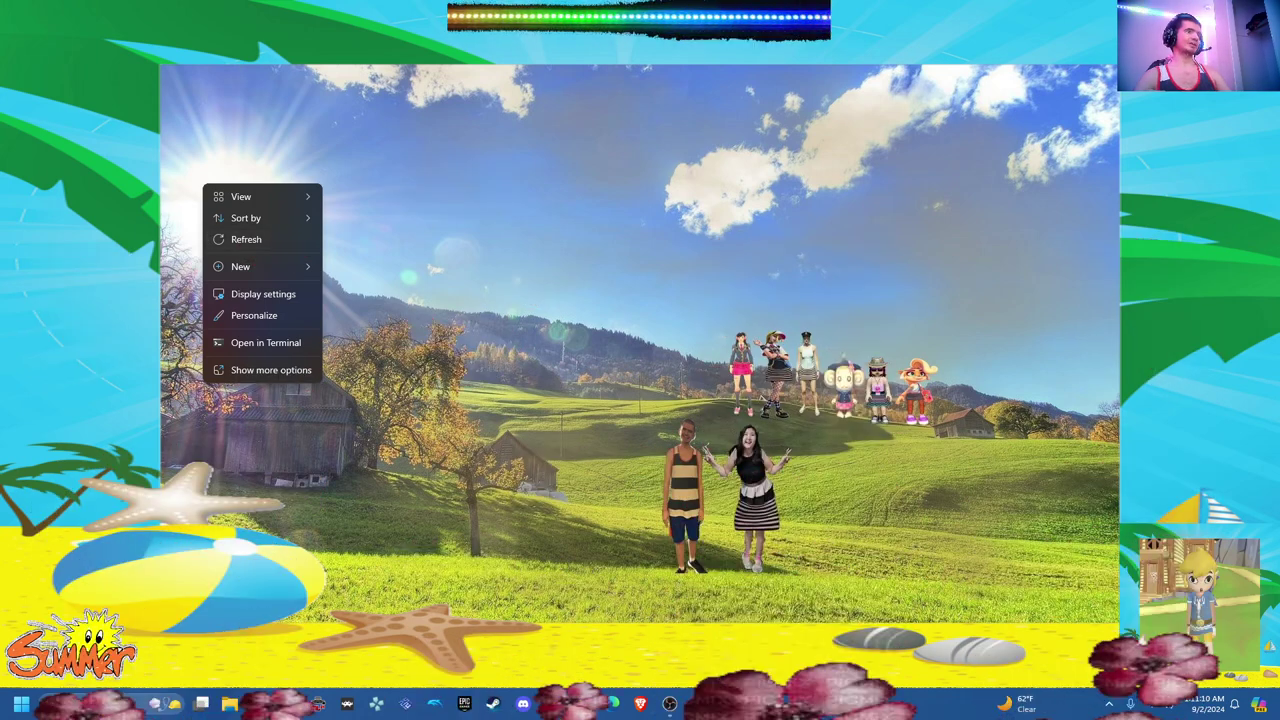
left_click(271, 371)
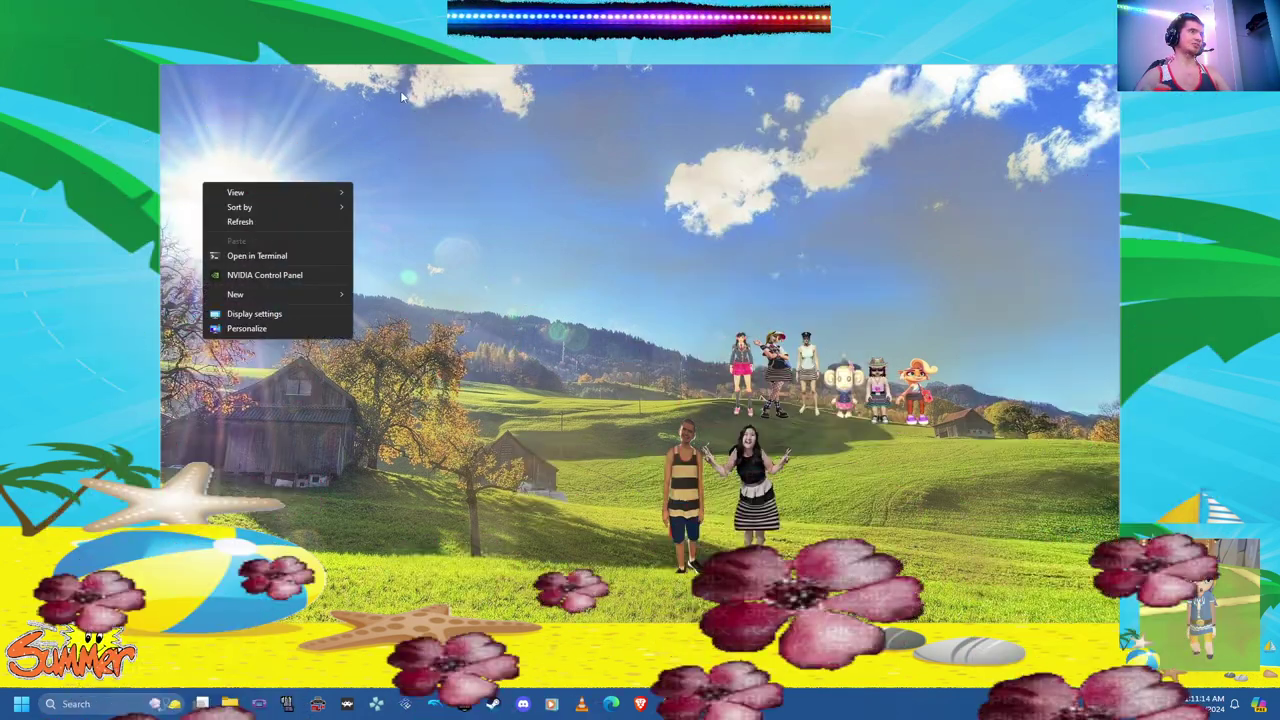
right_click(174, 195)
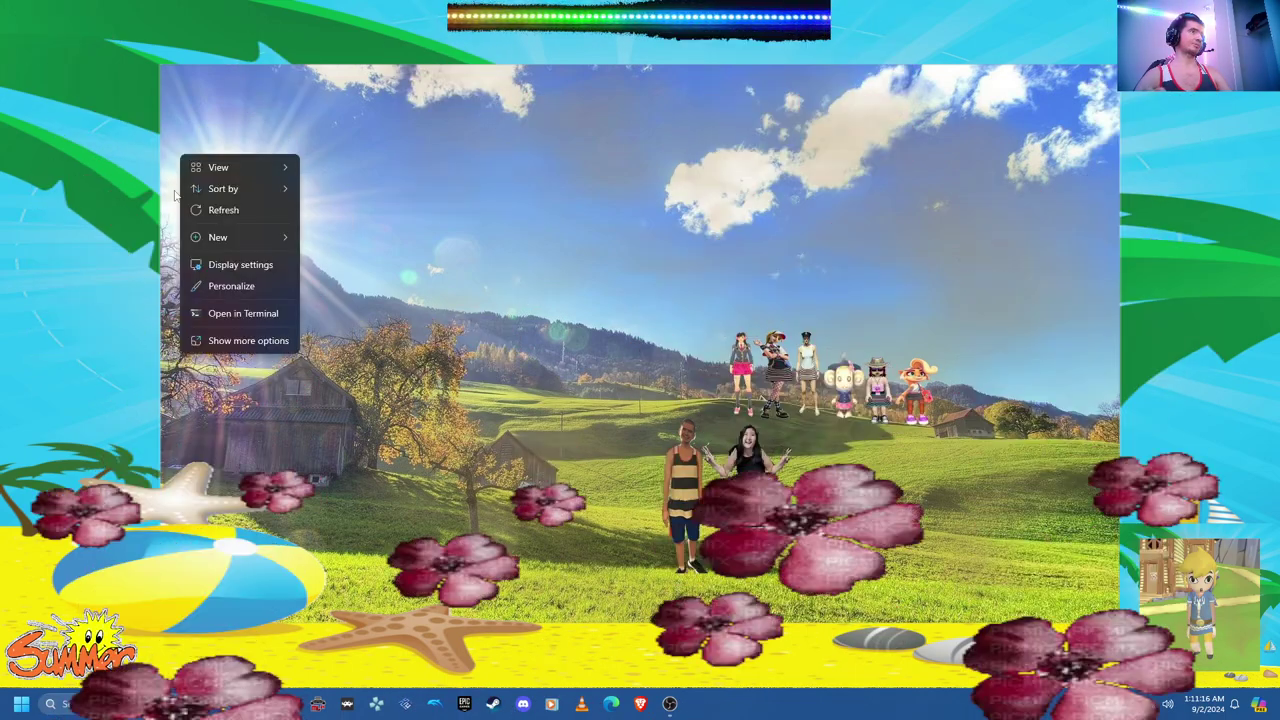
left_click(319, 122)
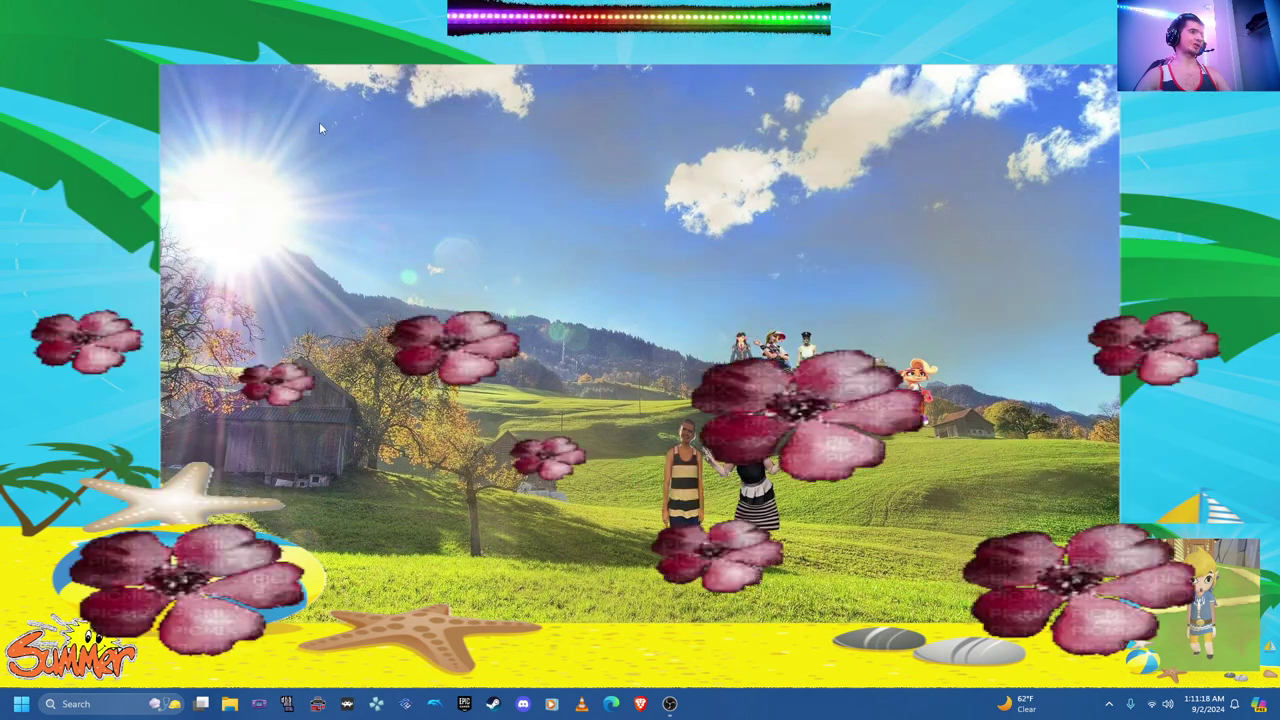
Step: Check the Windows search and the themed Start menu from the taskbar, and close them
left_click(95, 704)
left_click(832, 325)
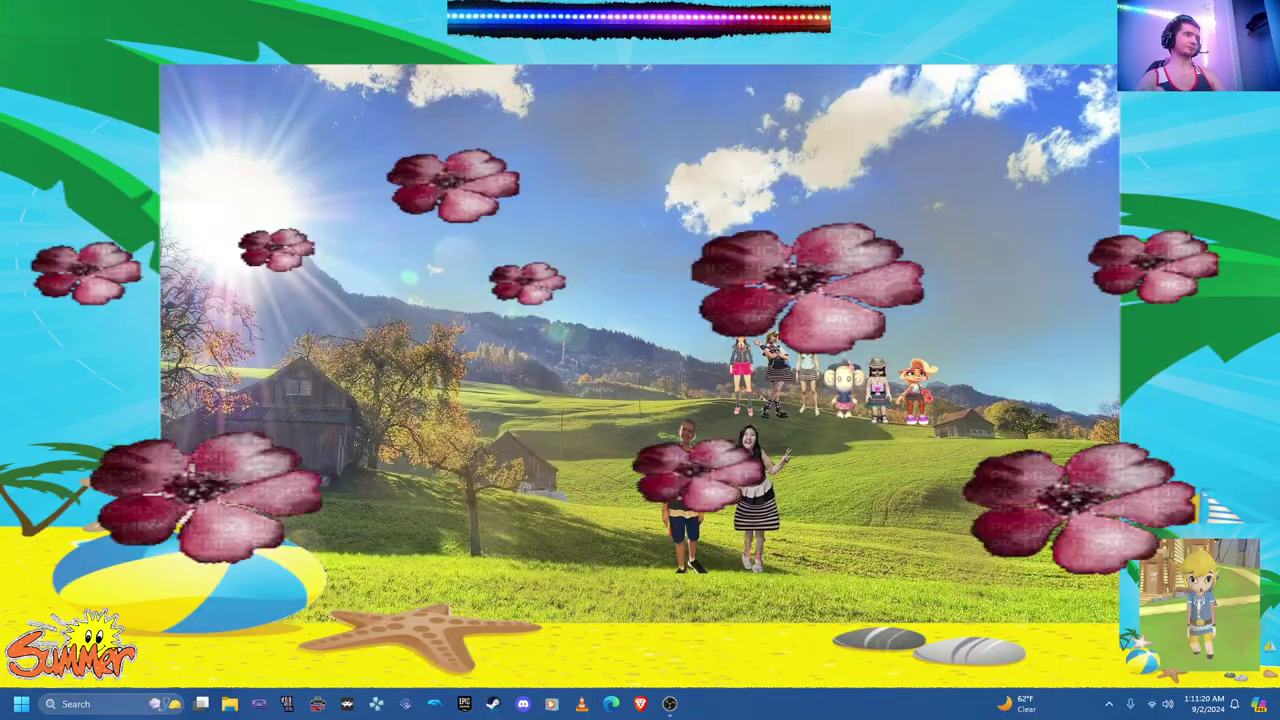
left_click(20, 703)
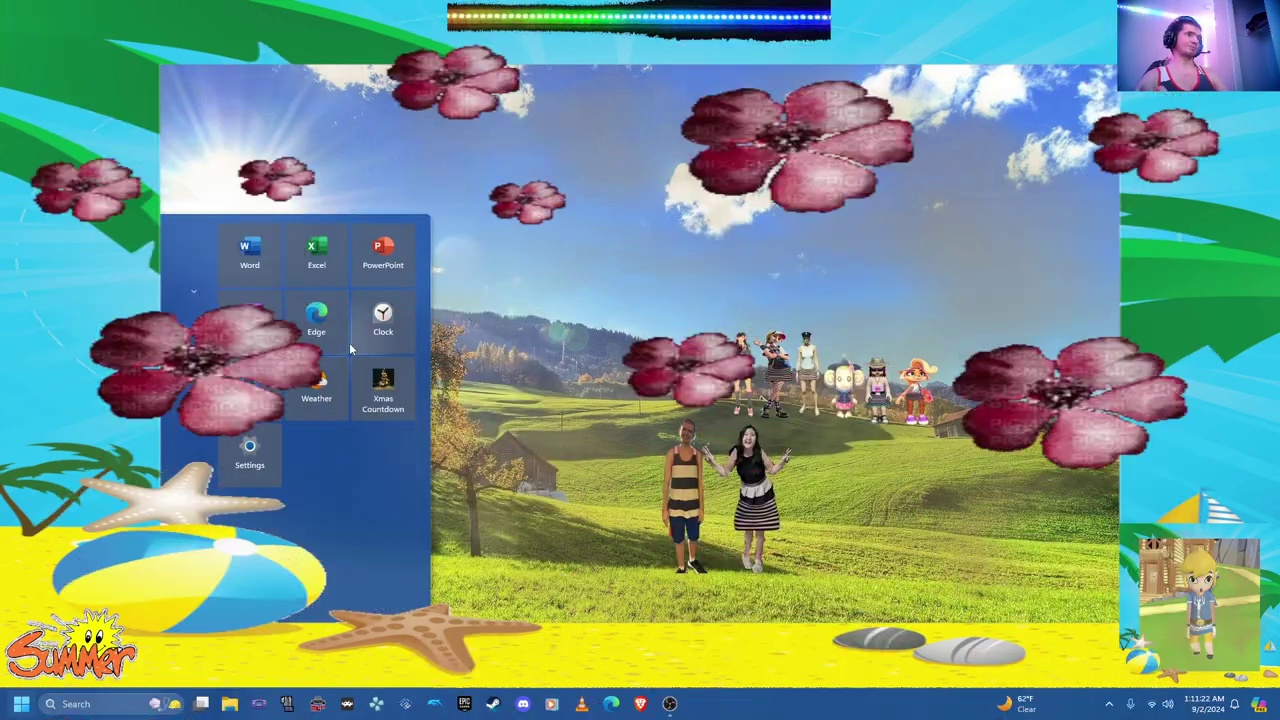
left_click(614, 279)
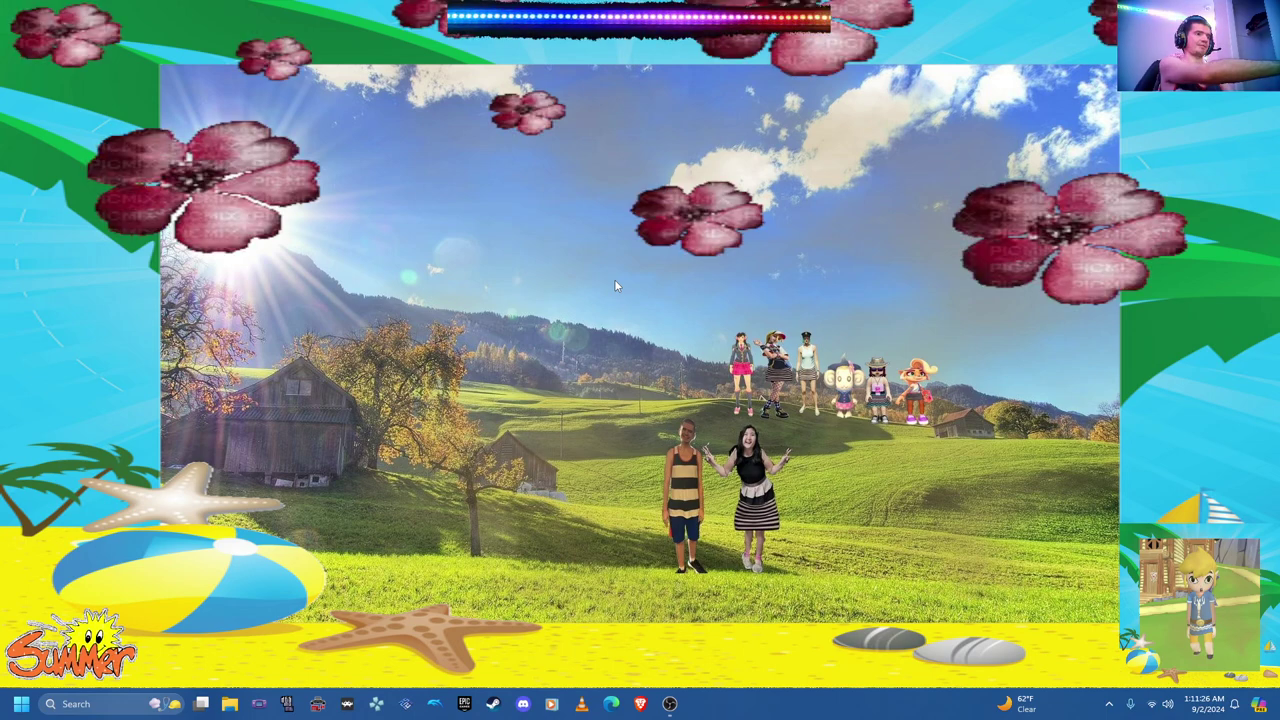
Step: Look at a File Explorer folder and the quick settings flyout, closing each one
left_click(203, 704)
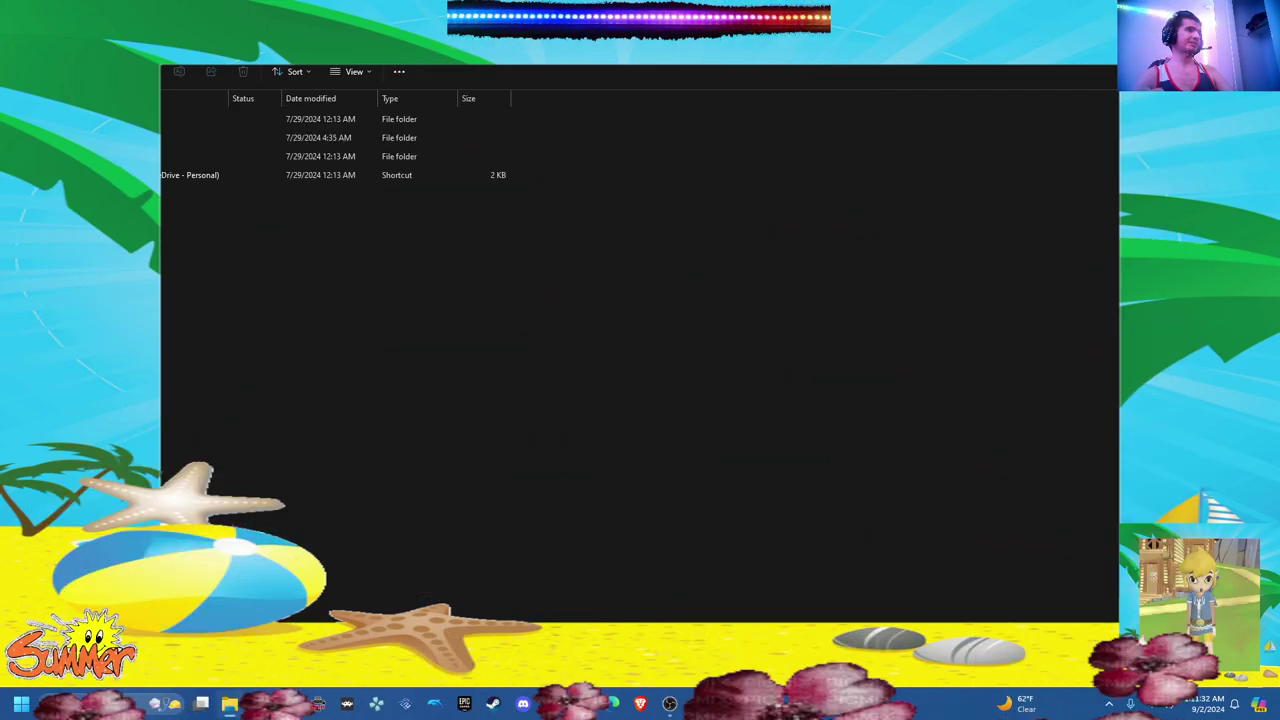
left_click(1264, 11)
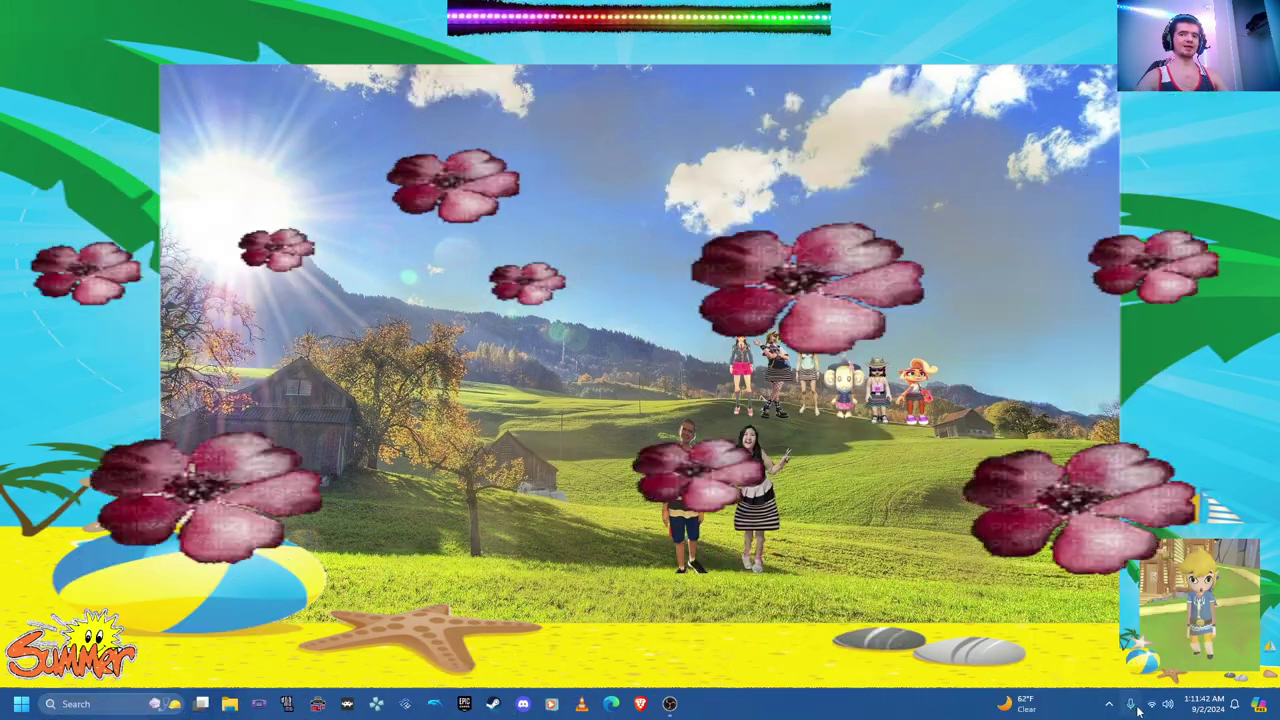
left_click(1150, 706)
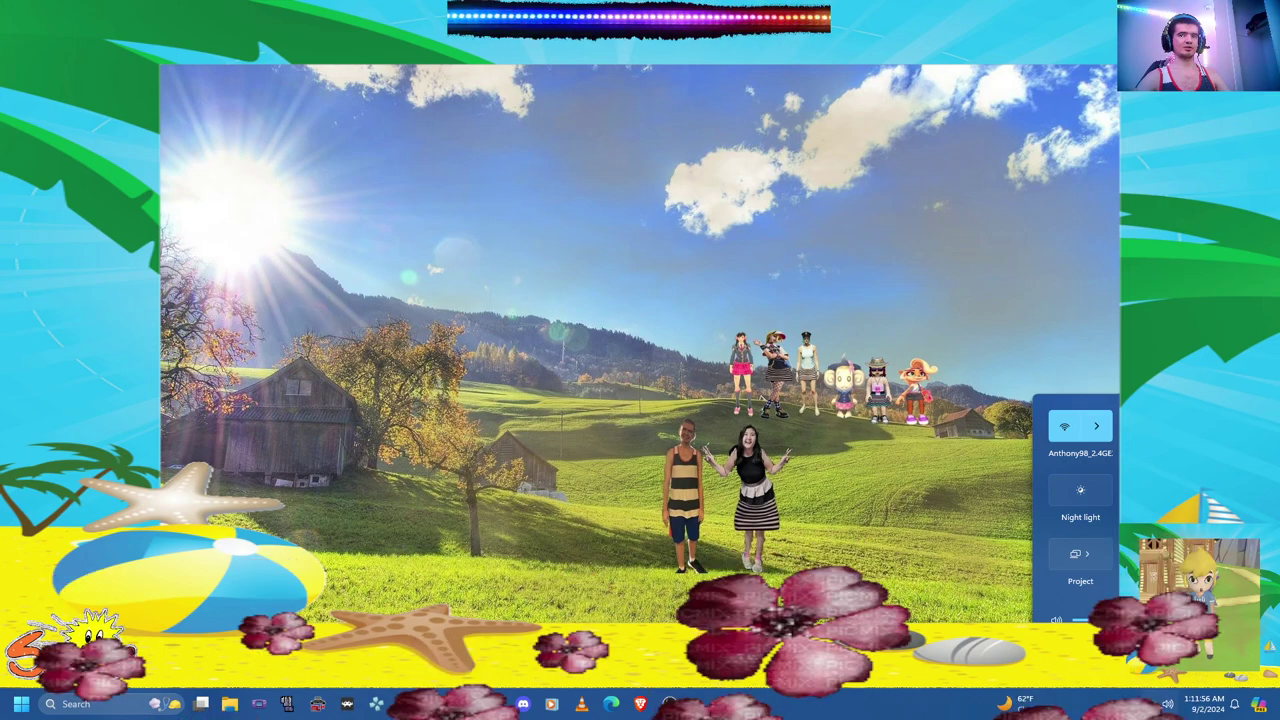
left_click(1252, 620)
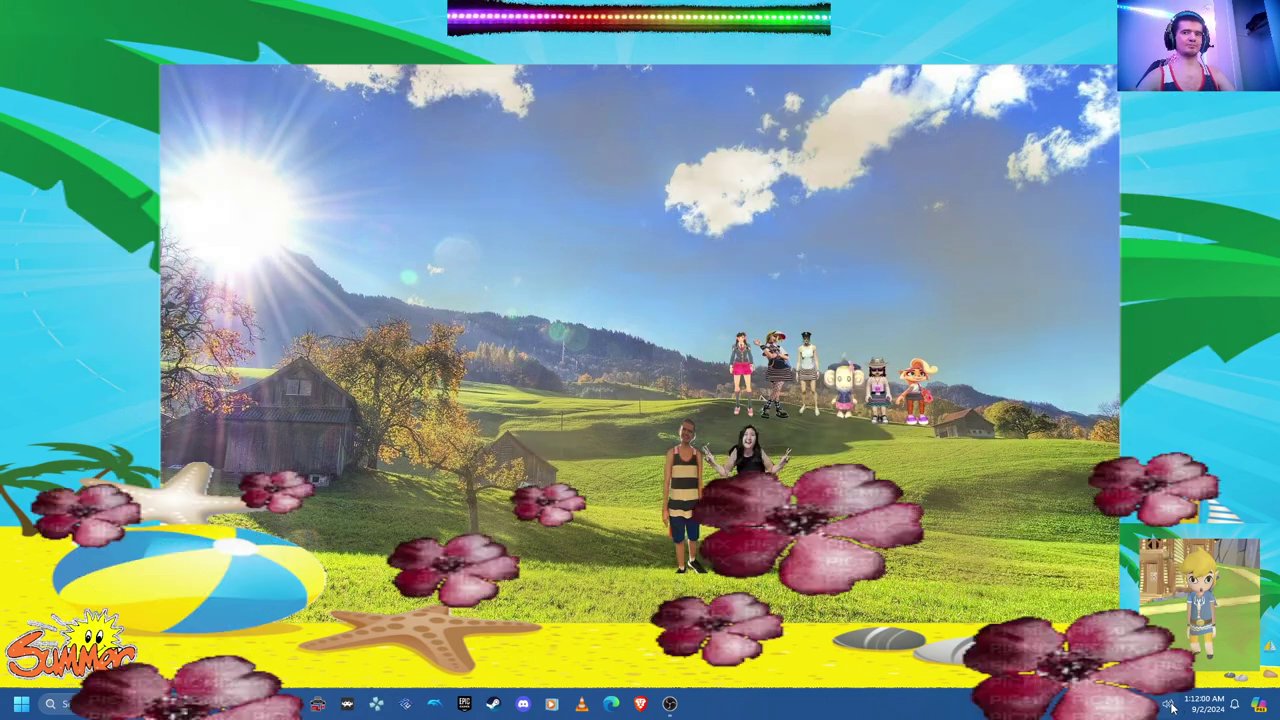
Step: Open the Windows sound settings, check the volume mixer and open the additional sound settings dialog
left_click(1160, 670)
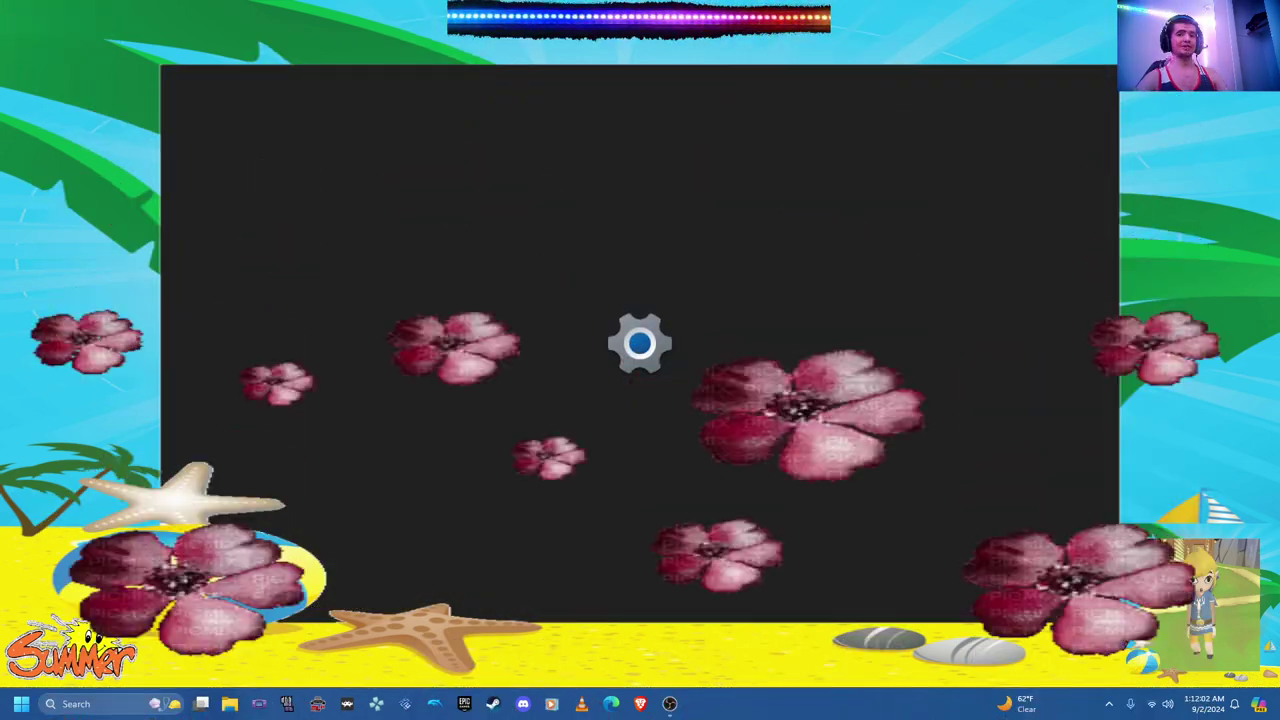
scroll(542, 376, "down", 1)
scroll(550, 430, "down", 3)
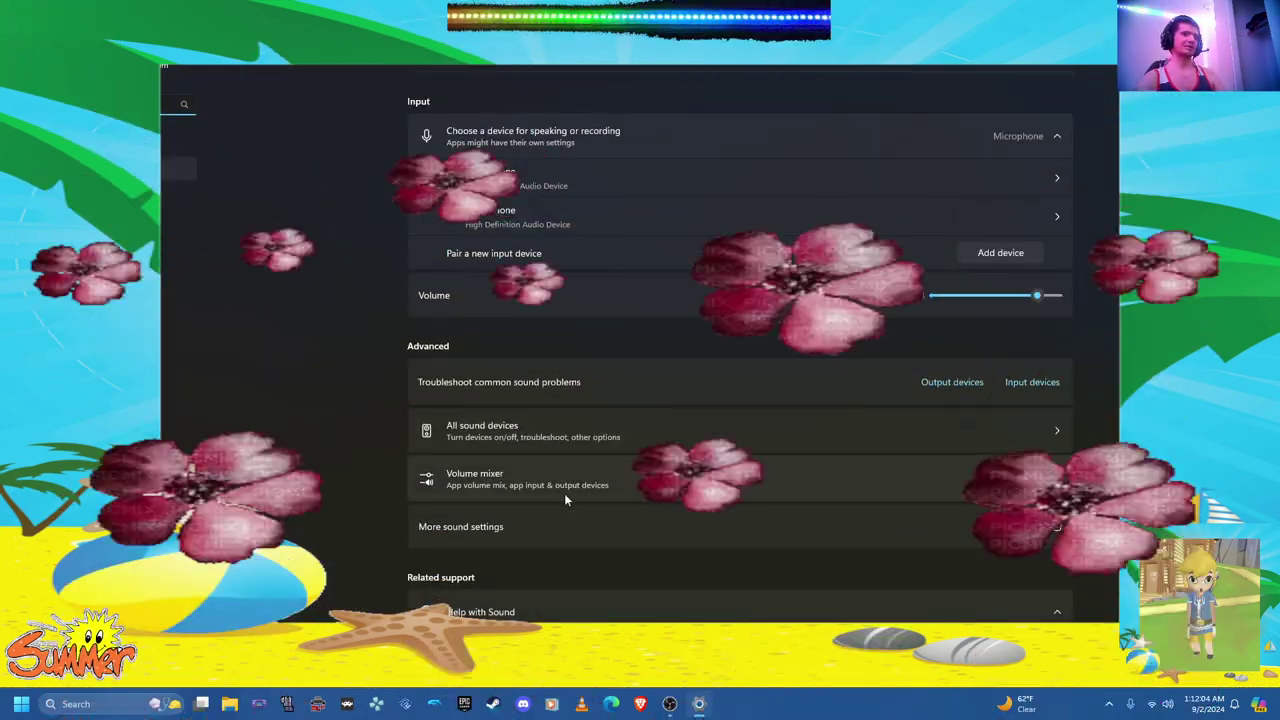
left_click(563, 491)
left_click(526, 48)
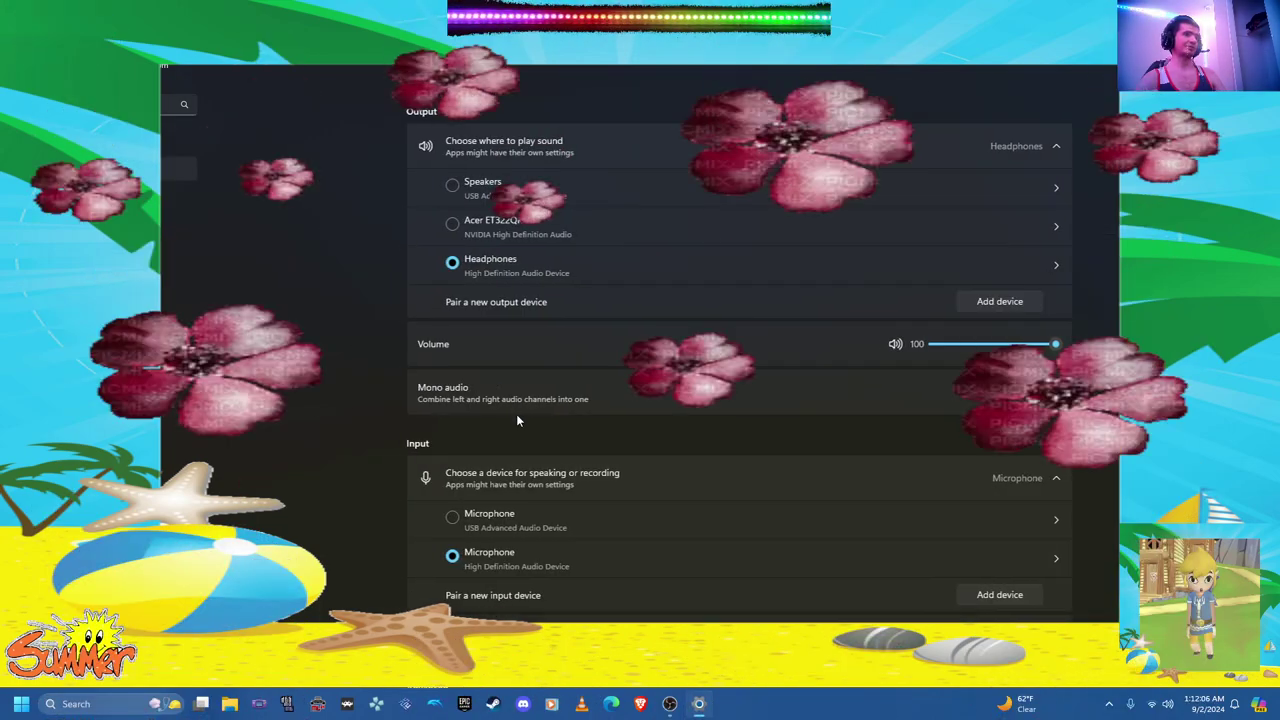
scroll(520, 420, "down", 4)
left_click(540, 528)
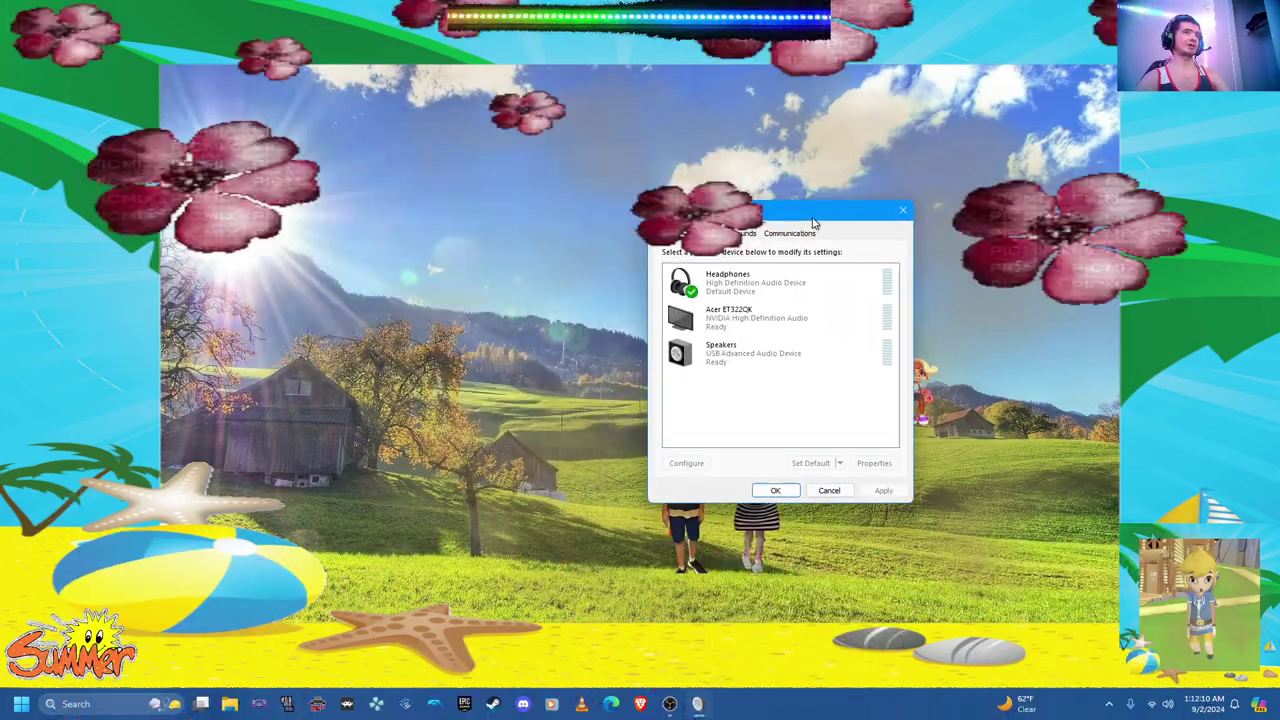
Step: View the recording and playback device lists, and open the program event sounds
left_click(707, 238)
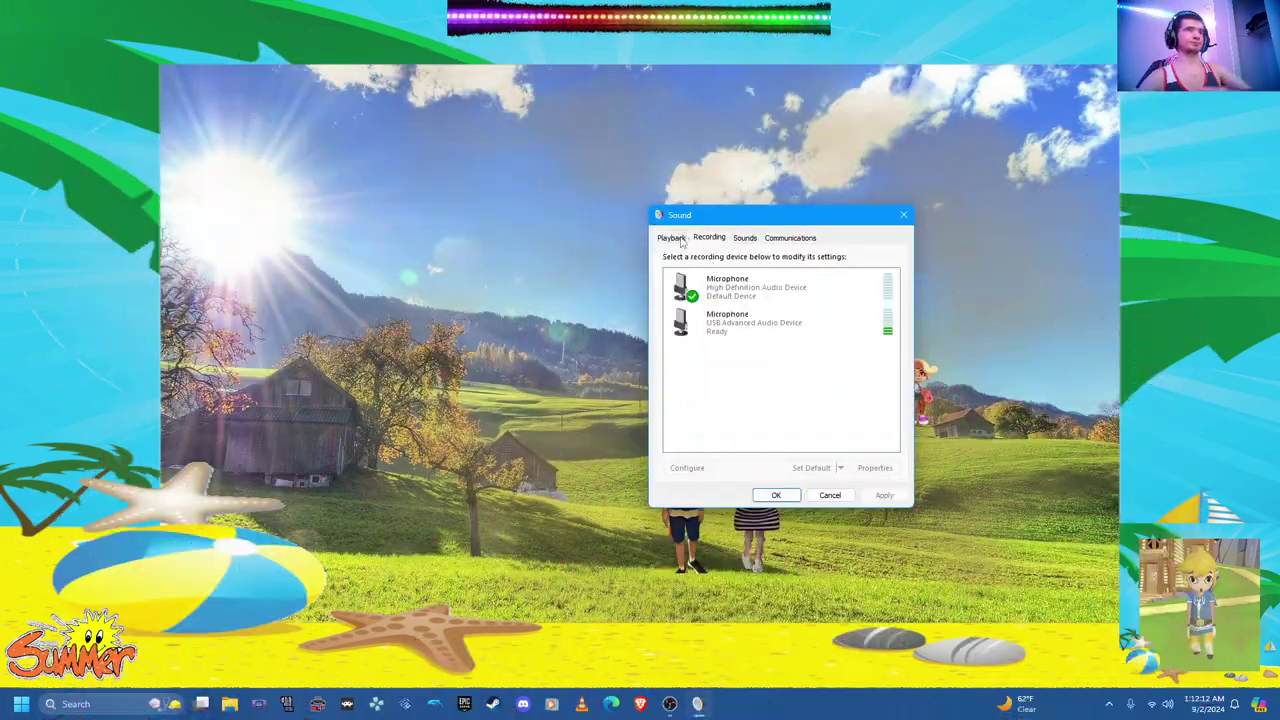
left_click(682, 241)
left_click(746, 240)
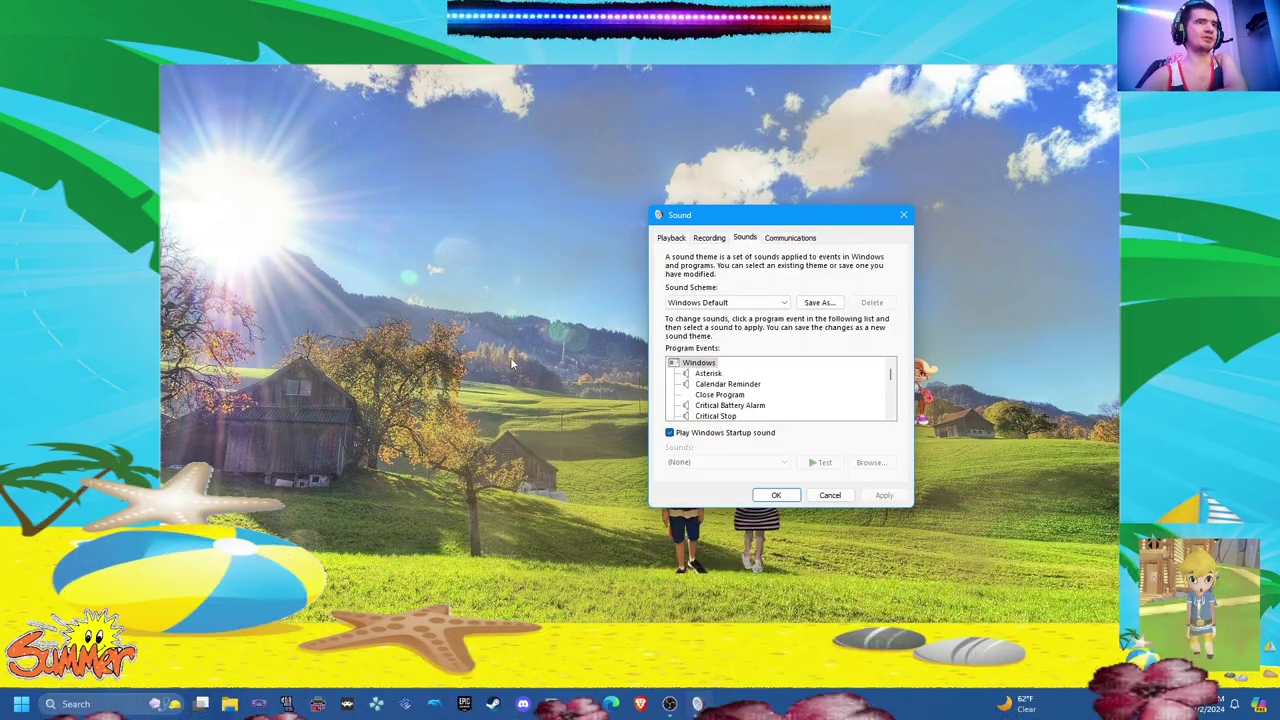
Step: Test the Windows event sounds from Asterisk and Calendar Reminder through Critical Battery Alarm, Default Beep and Device Disconnect
left_click(724, 385)
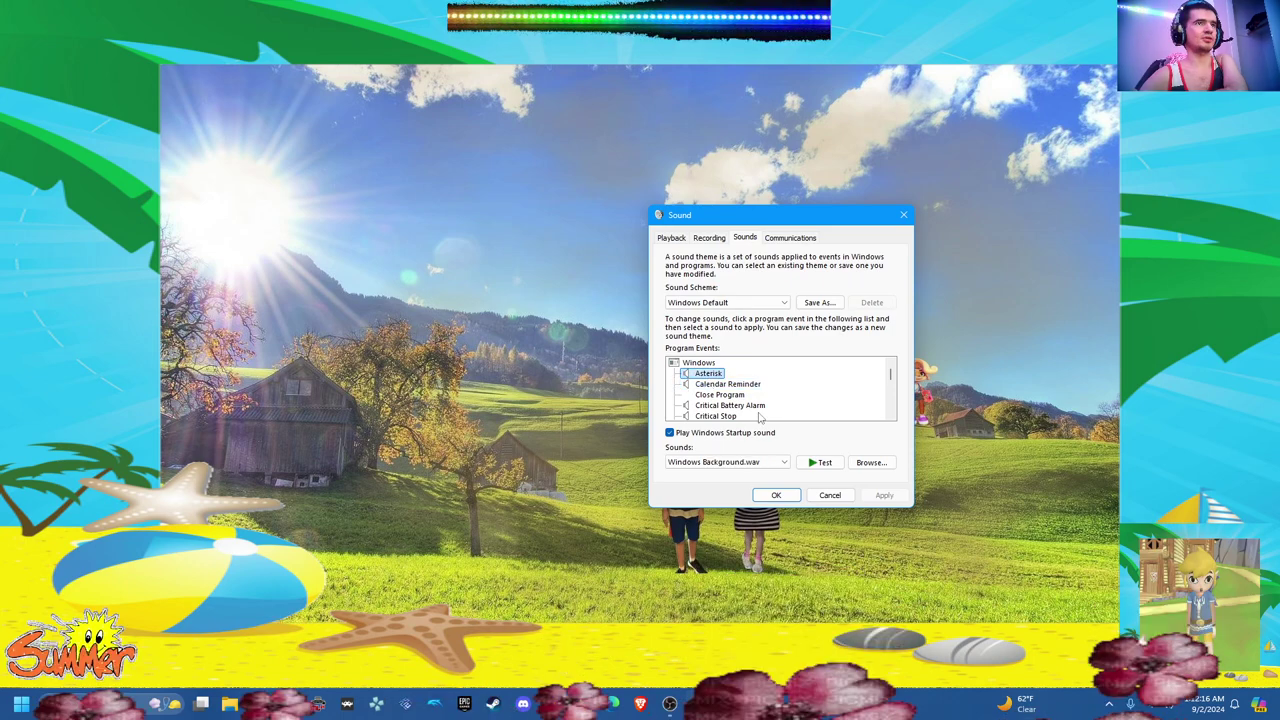
left_click(728, 385)
left_click(817, 463)
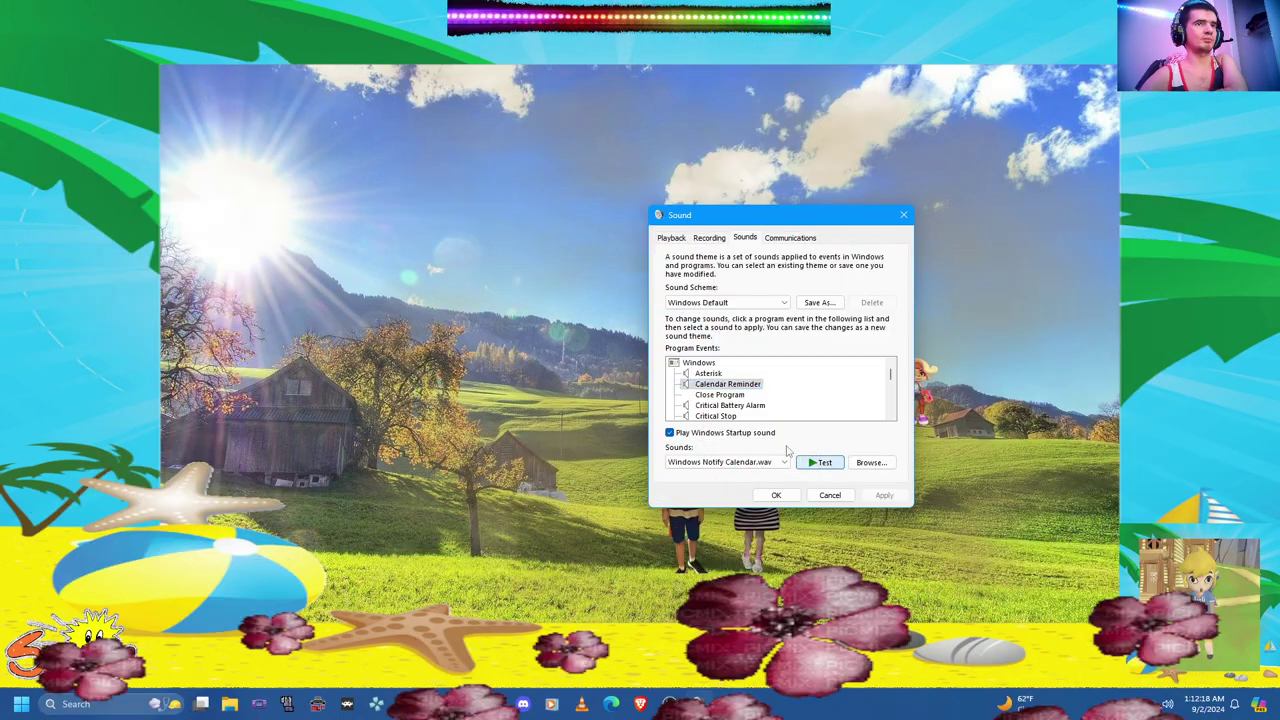
scroll(712, 390, "down", 2)
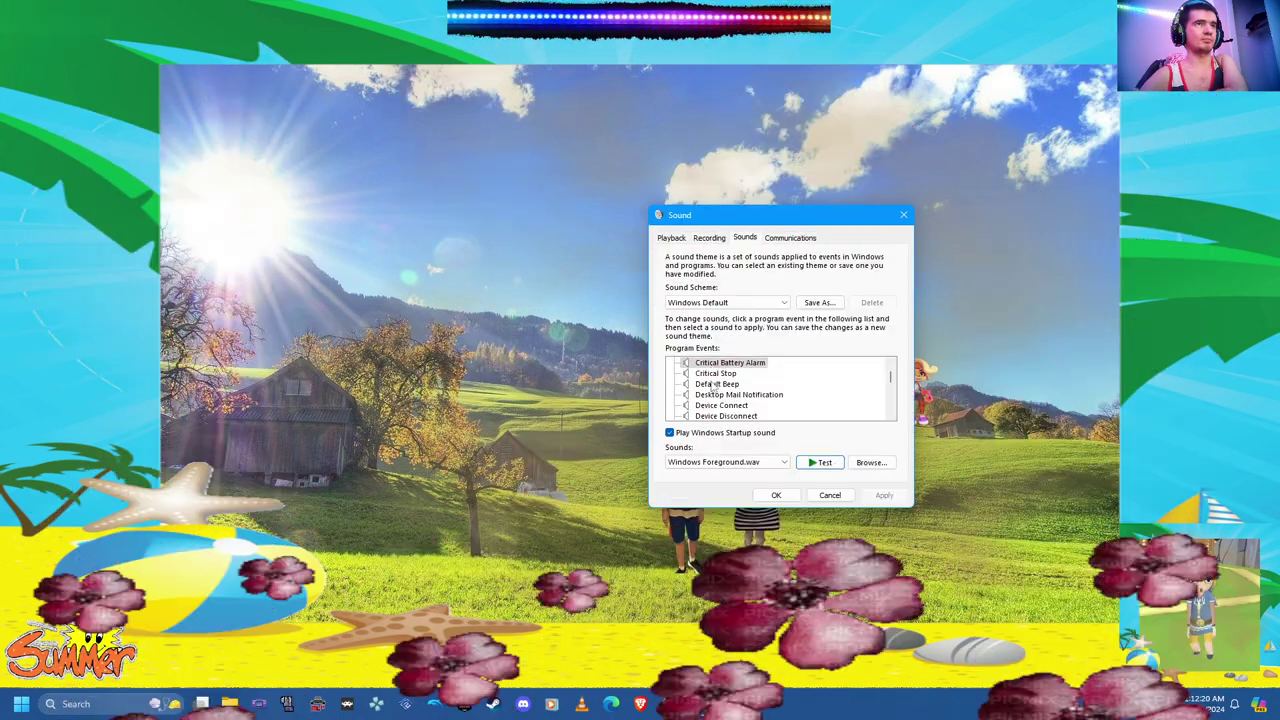
key("Down")
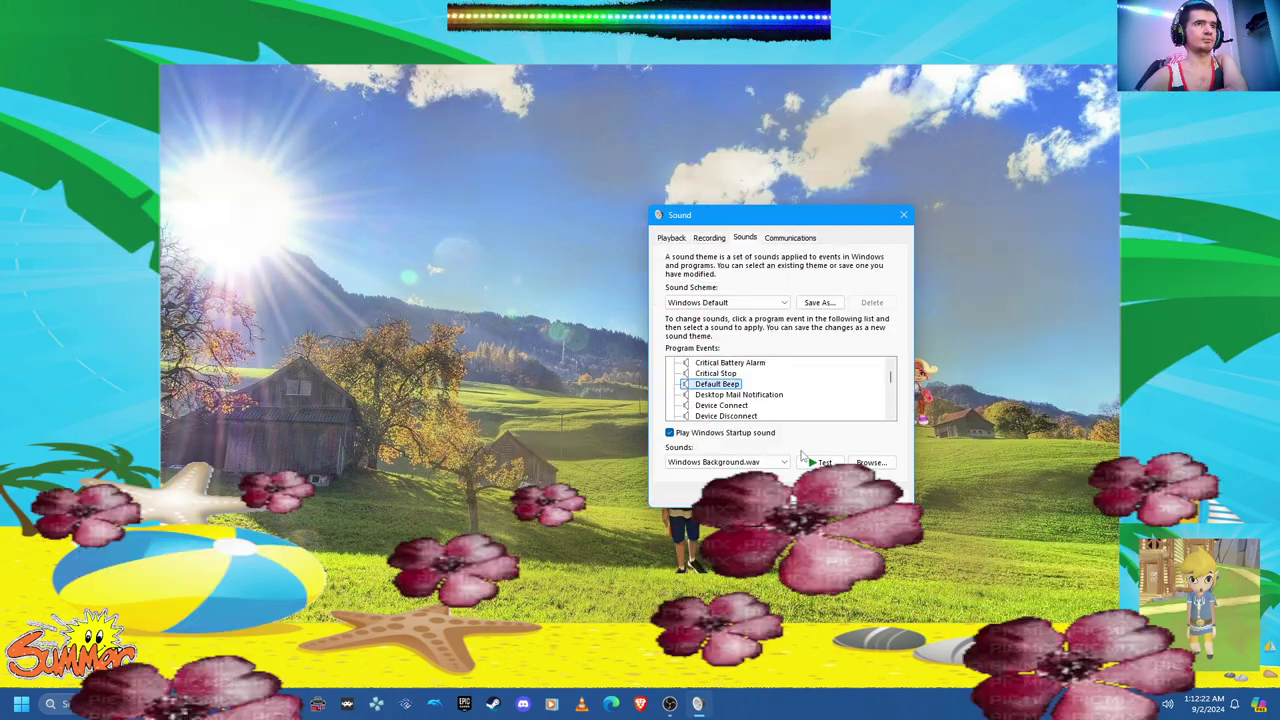
left_click(744, 404)
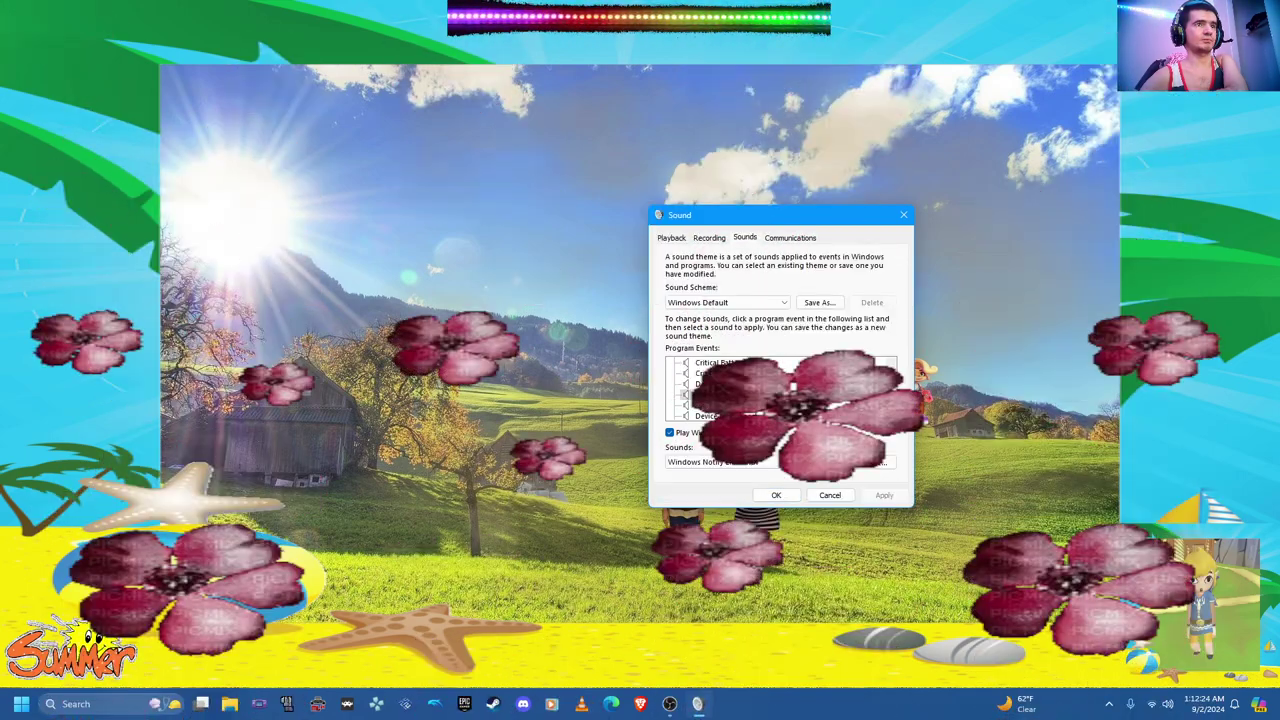
left_click(808, 461)
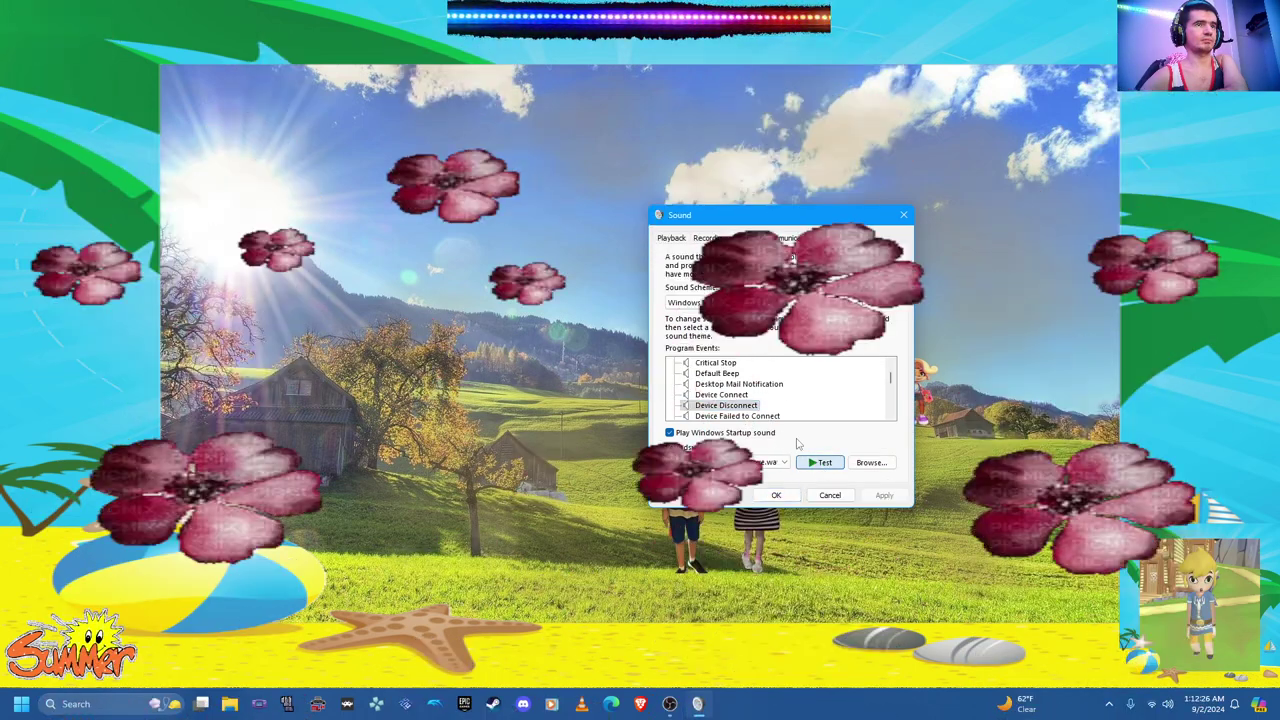
Step: Test the Device Failed to Connect, Exclamation and Instant Message Notification sounds
scroll(752, 400, "down", 1)
left_click(747, 375)
left_click(818, 463)
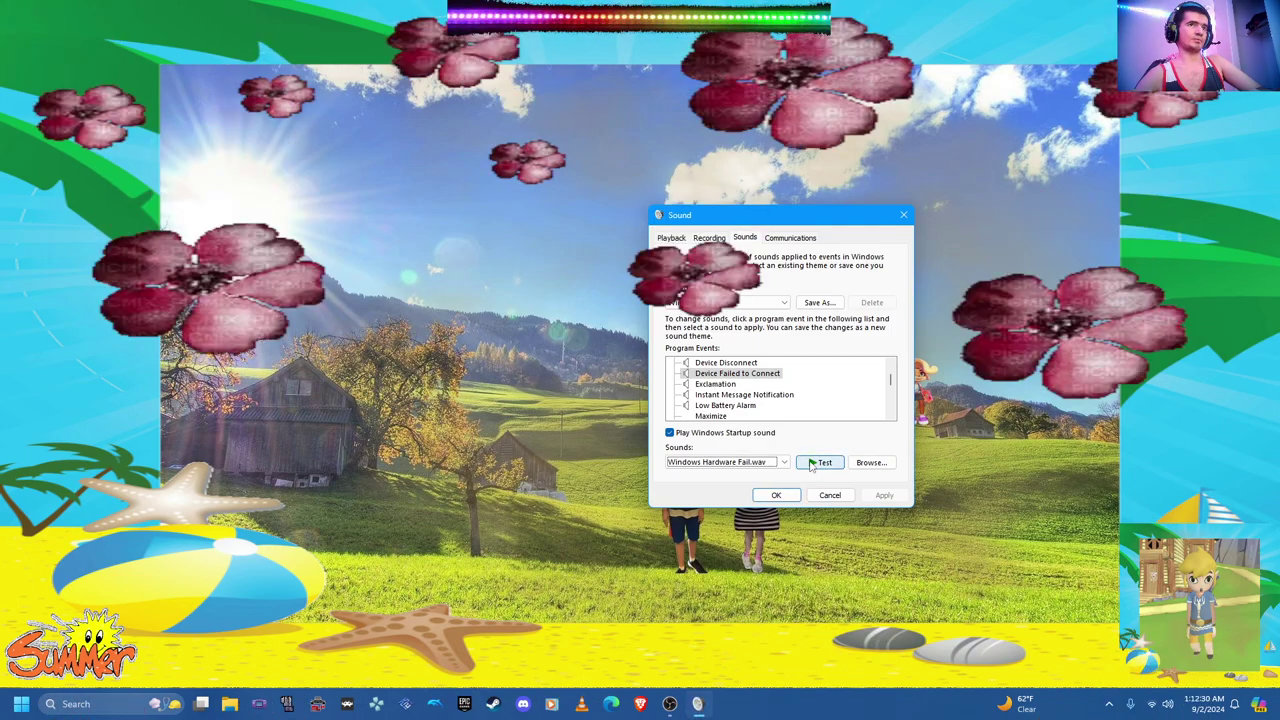
left_click(724, 385)
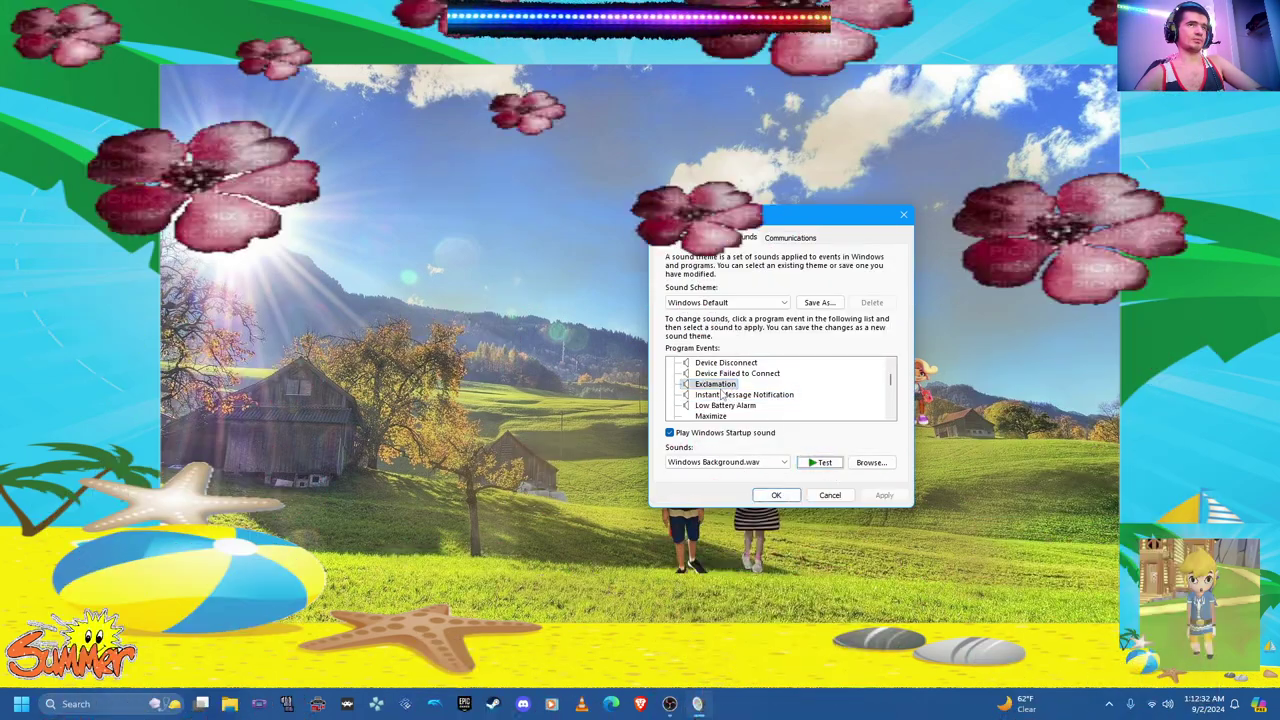
left_click(730, 405)
left_click(822, 463)
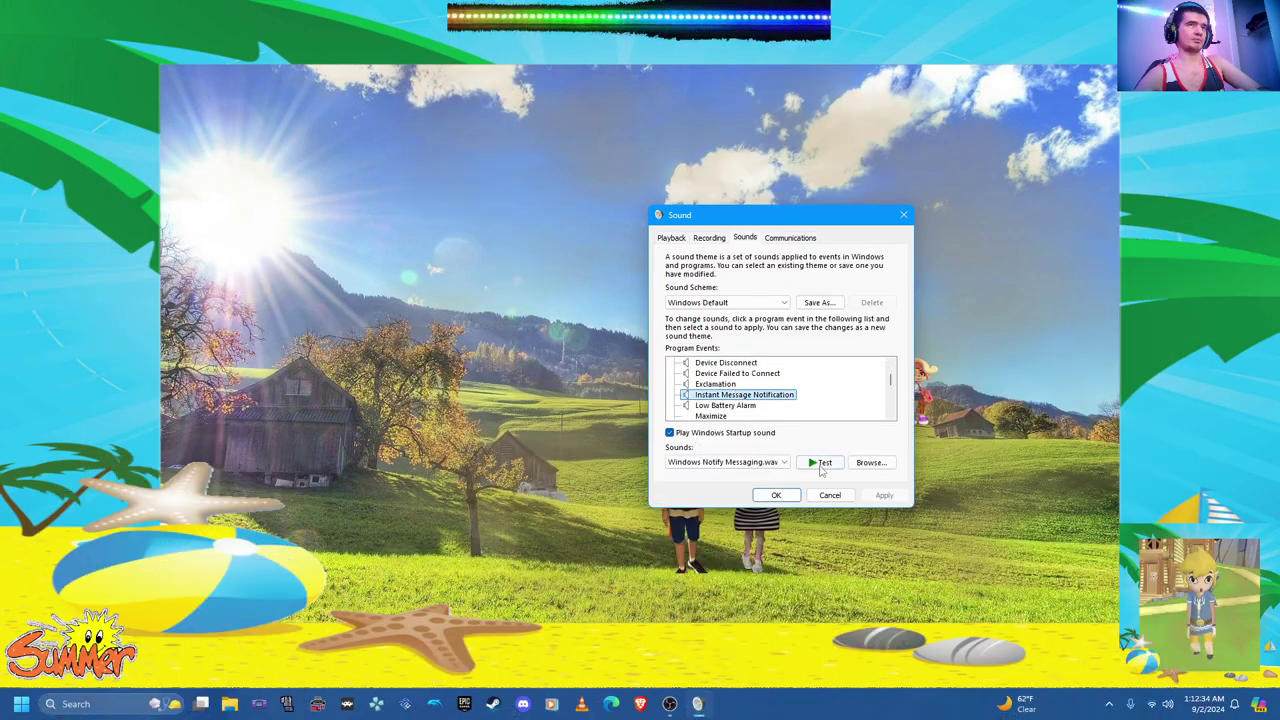
Step: Test the Message Nudge, New Fax Notification, New Text Message Notification and NFP Completion sounds
scroll(786, 400, "down", 2)
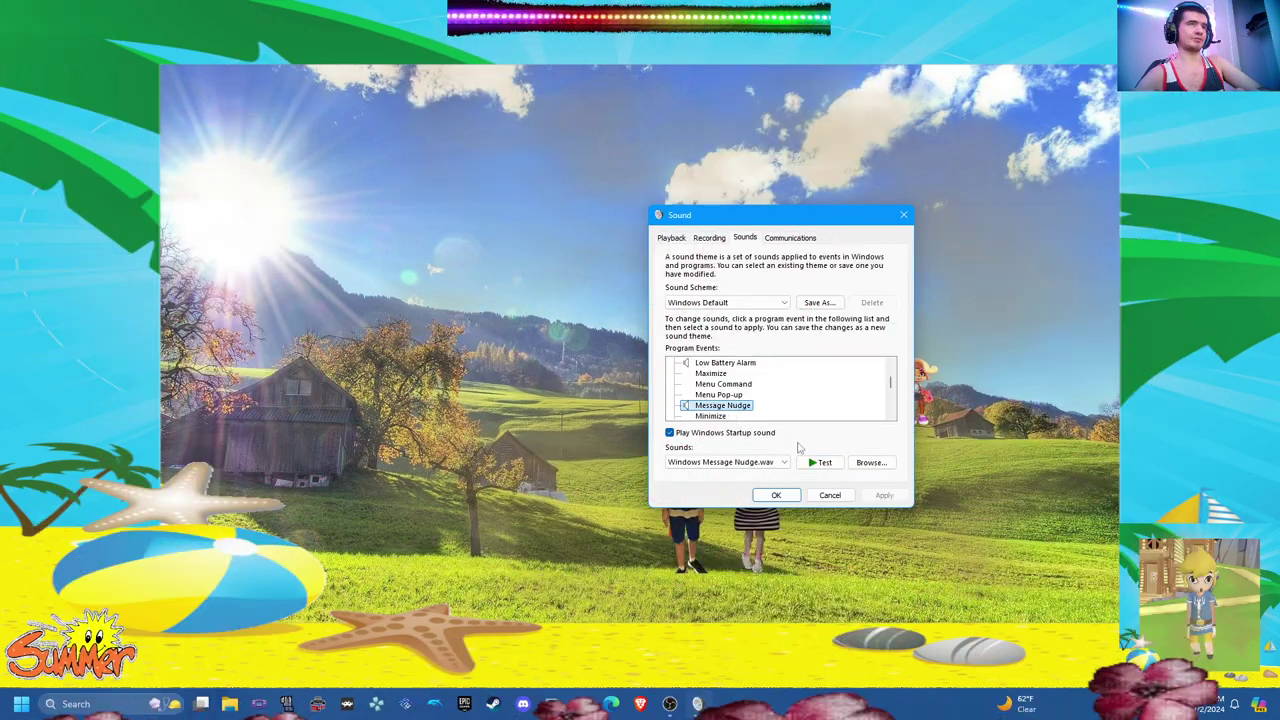
scroll(745, 400, "down", 2)
left_click(819, 465)
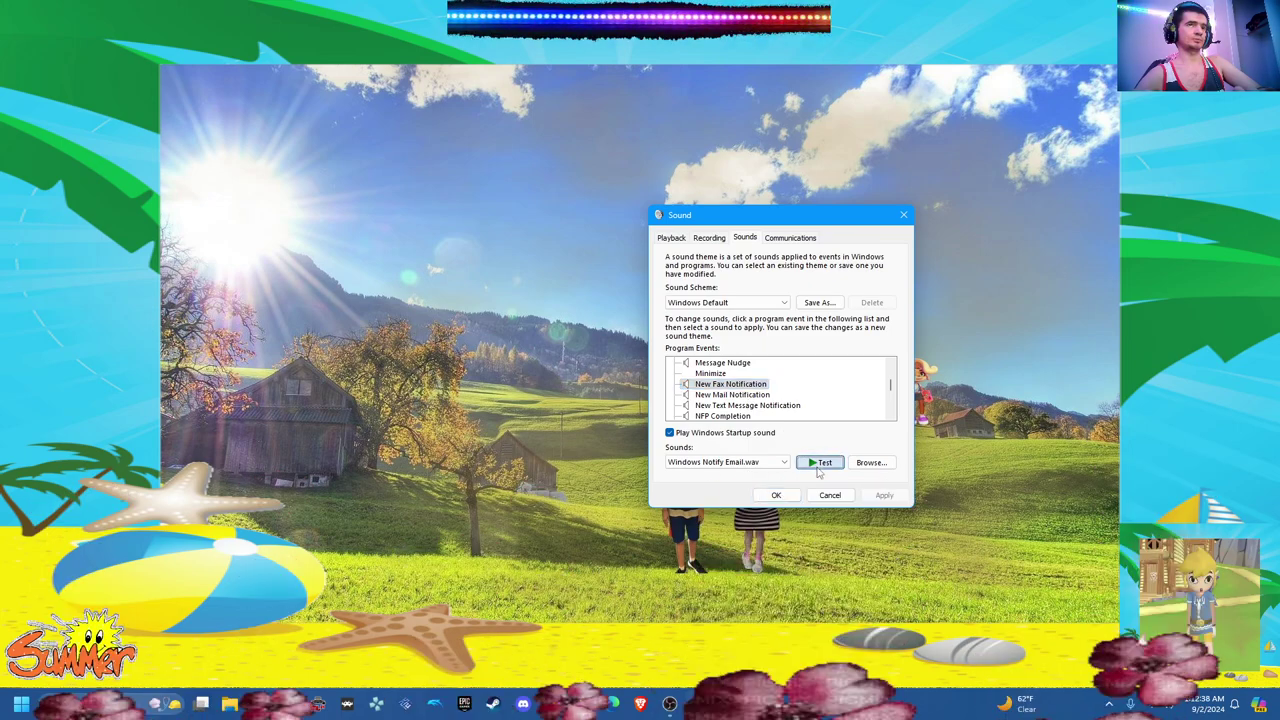
left_click(747, 405)
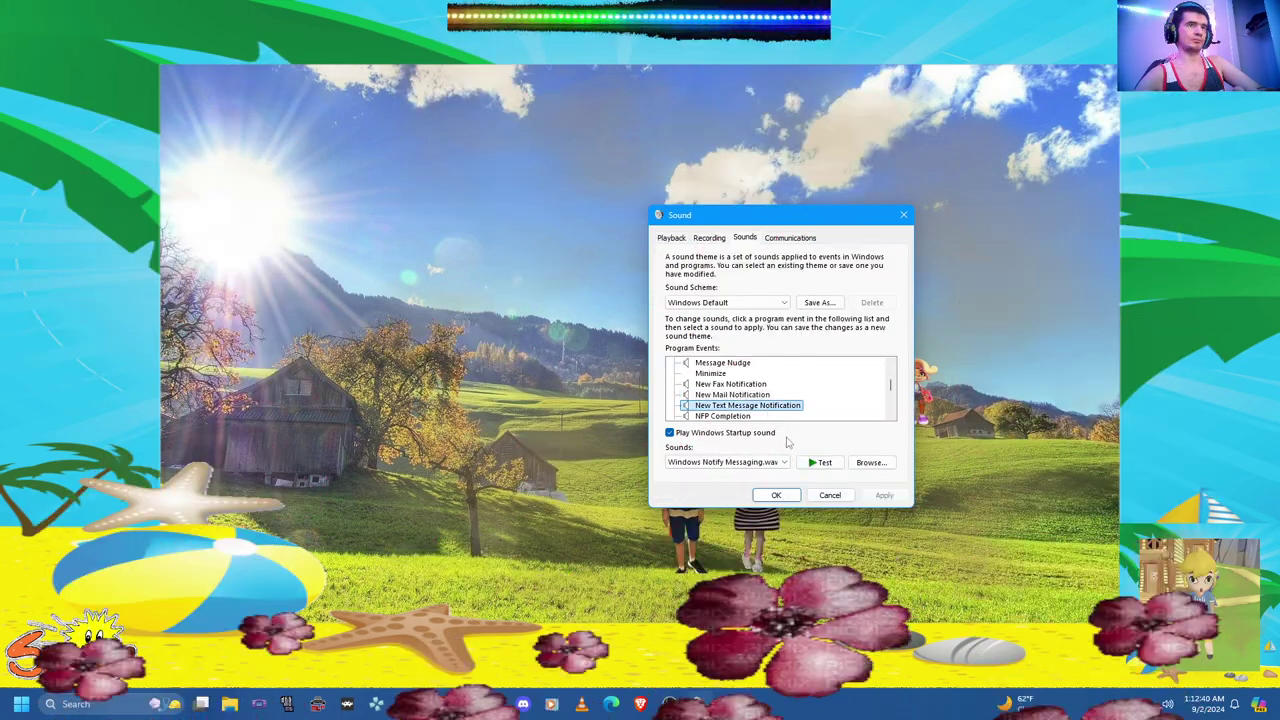
left_click(736, 416)
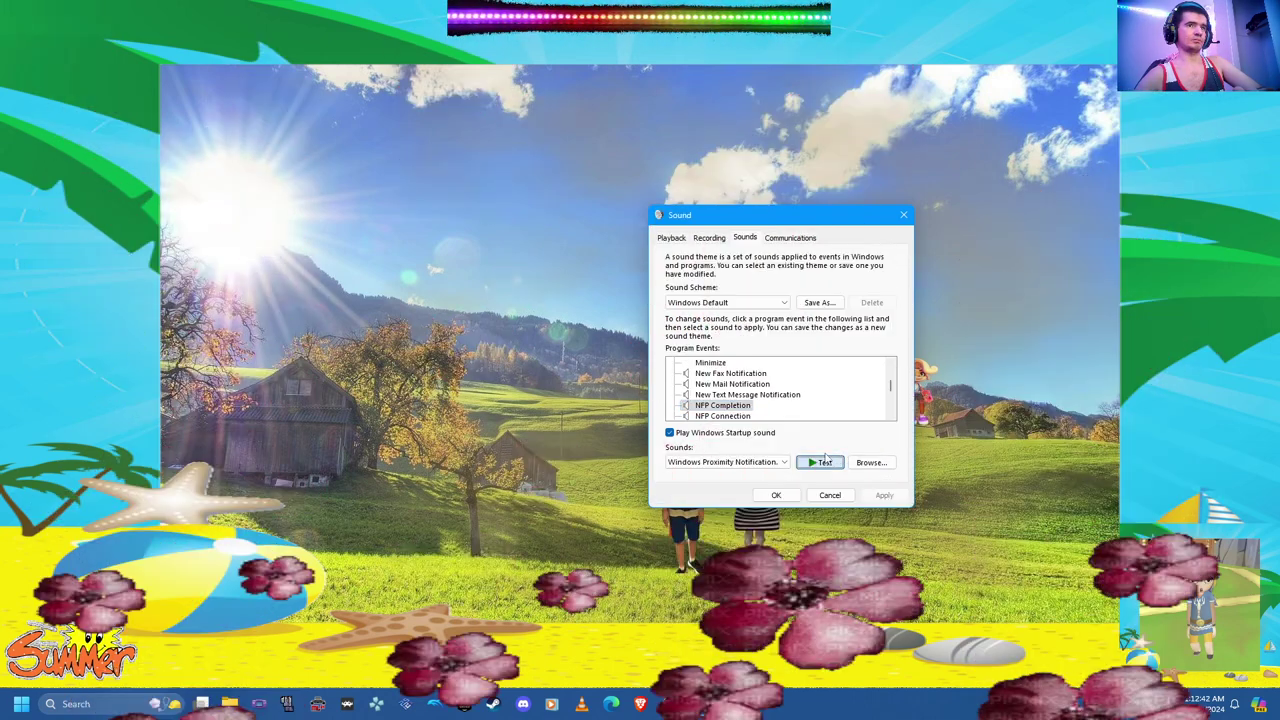
Step: Test the System Notification and Windows User Account Control sounds
left_click(718, 384)
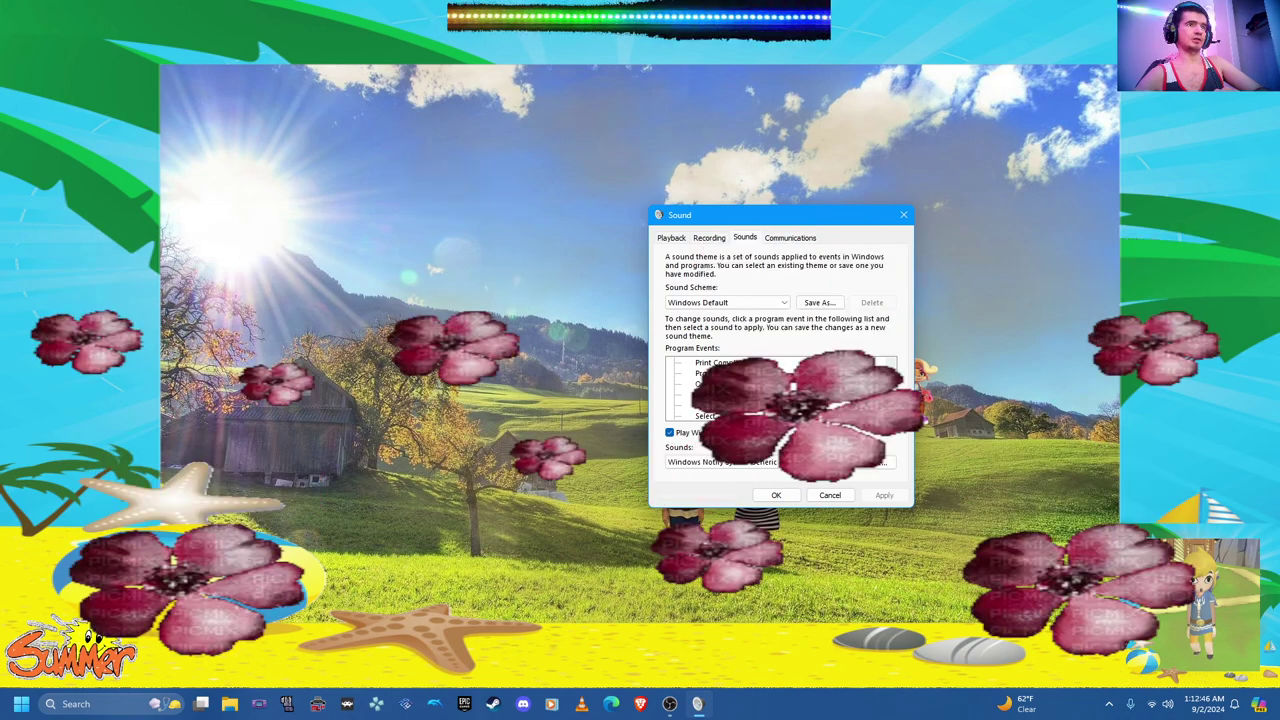
scroll(737, 397, "down", 3)
left_click(757, 416)
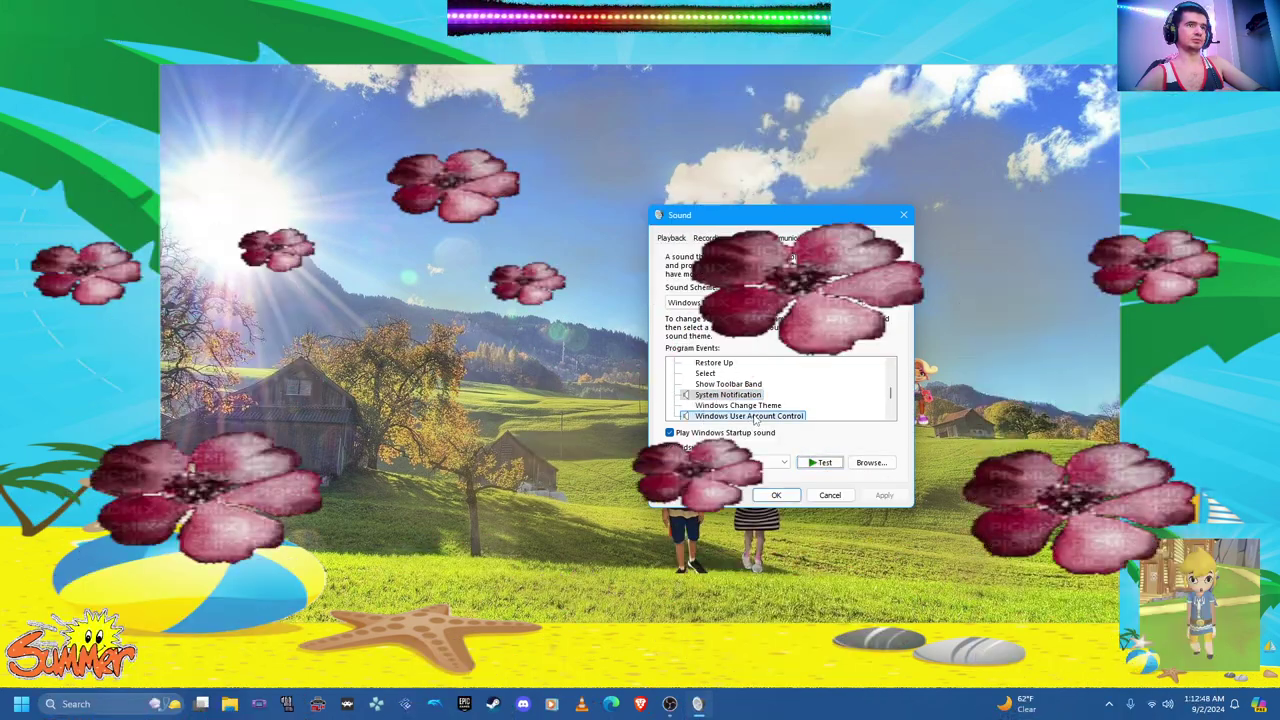
Step: Test the Windows Speech Recognition sounds, including Misrecognition, Off, On and Sleep
scroll(763, 391, "down", 3)
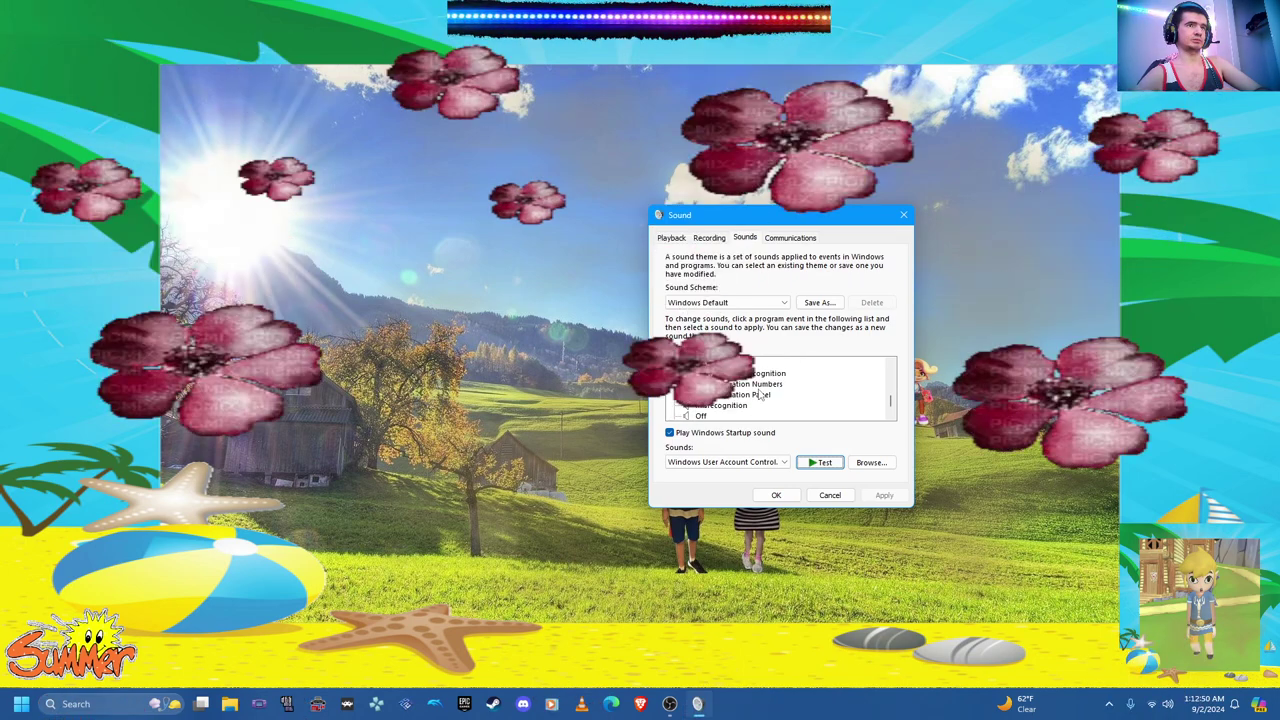
left_click(738, 384)
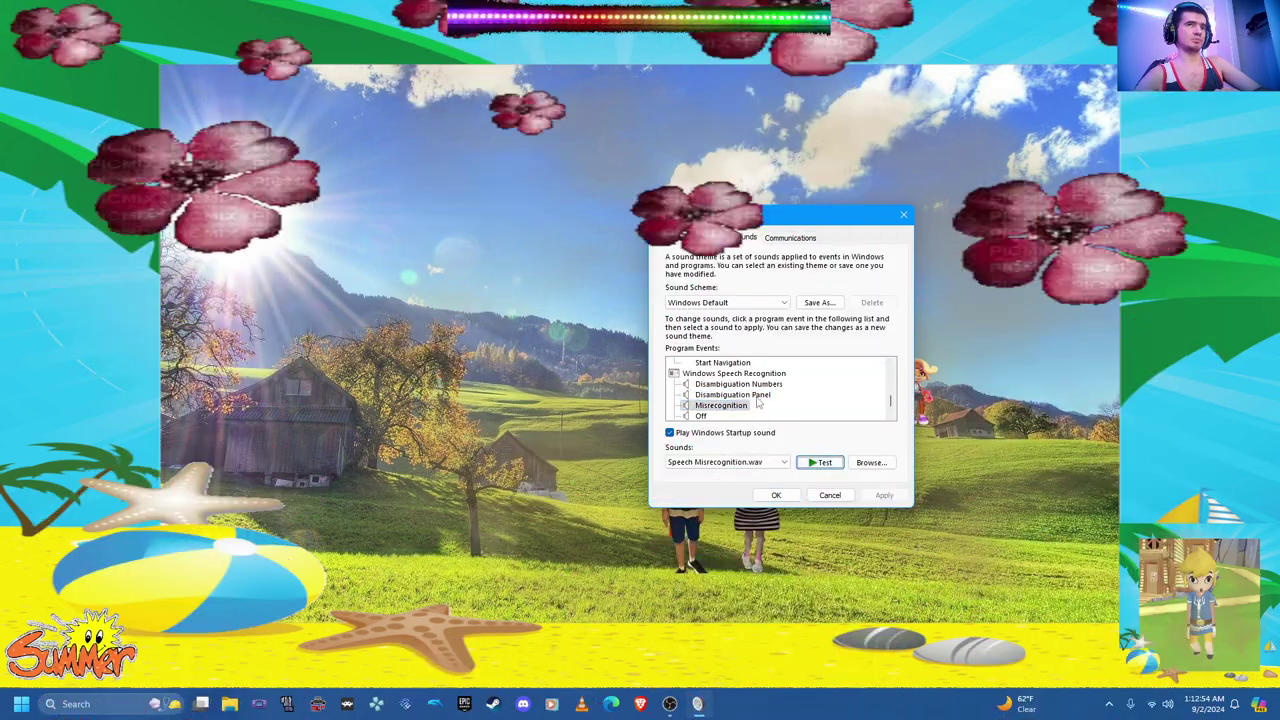
scroll(757, 401, "down", 1)
left_click(702, 384)
left_click(803, 460)
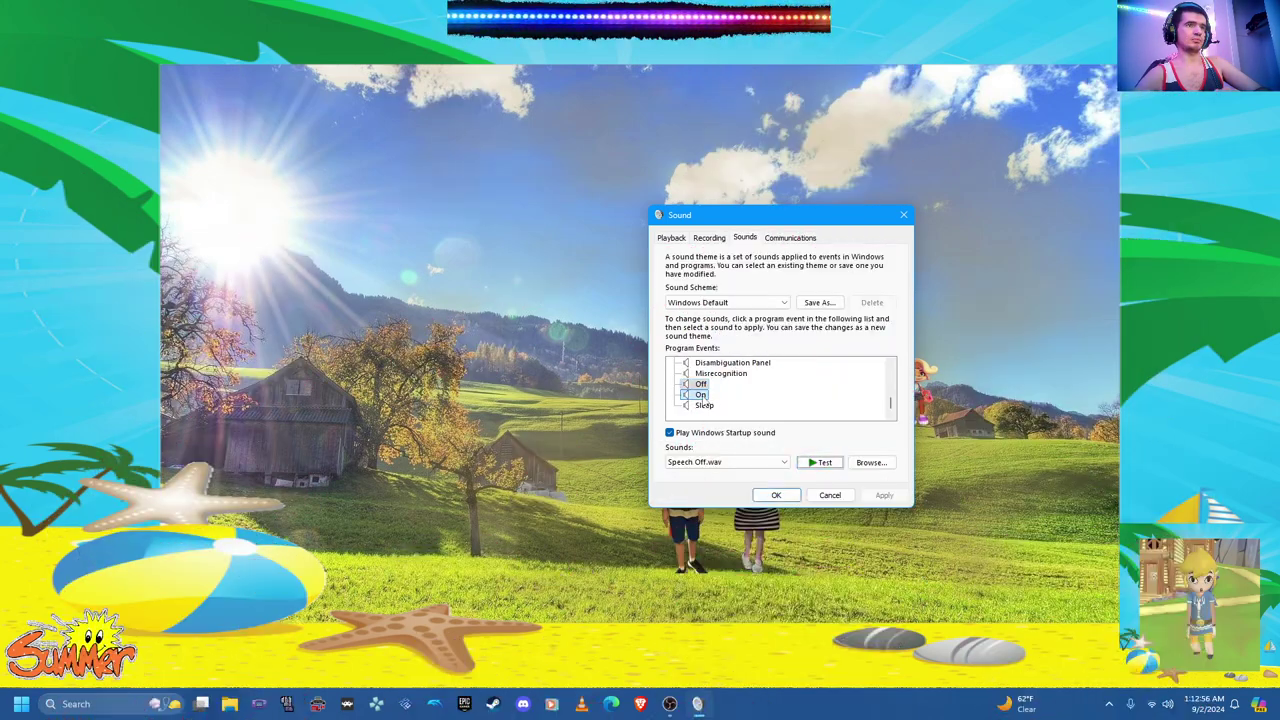
left_click(704, 405)
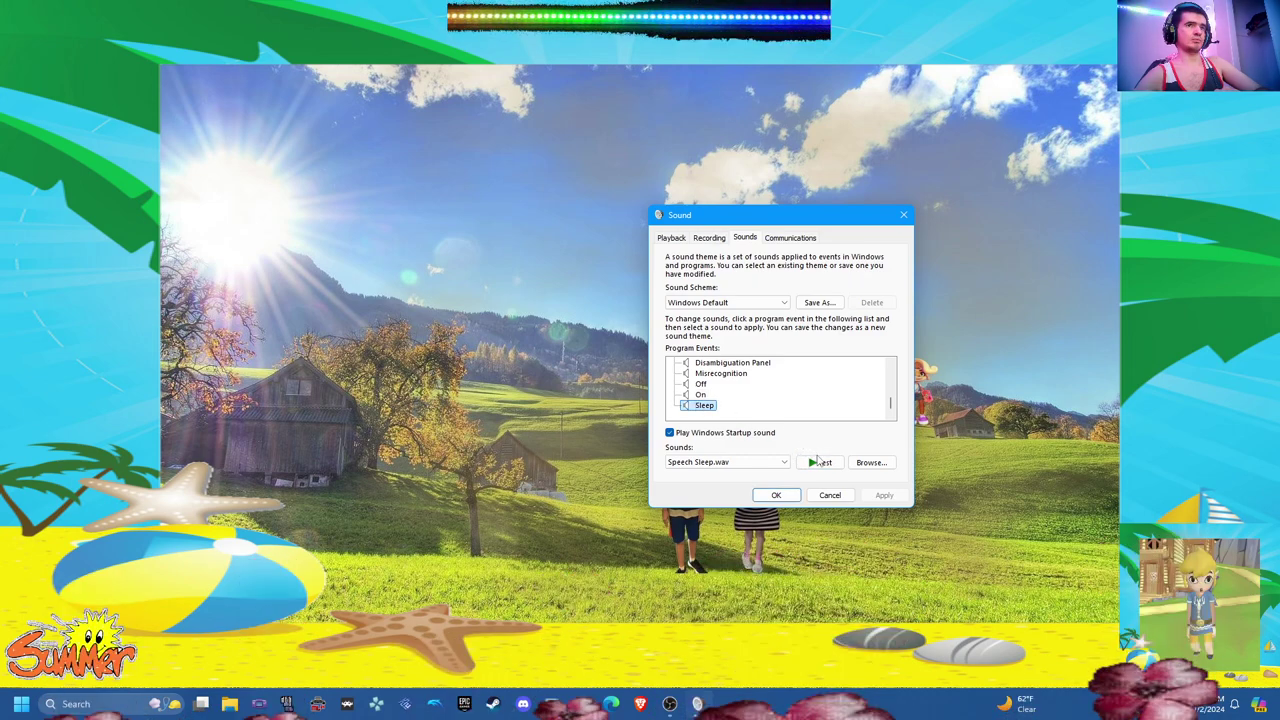
Step: Check the sound scheme choices, return to the playback devices and cancel the Sound dialog
scroll(777, 405, "up", 5)
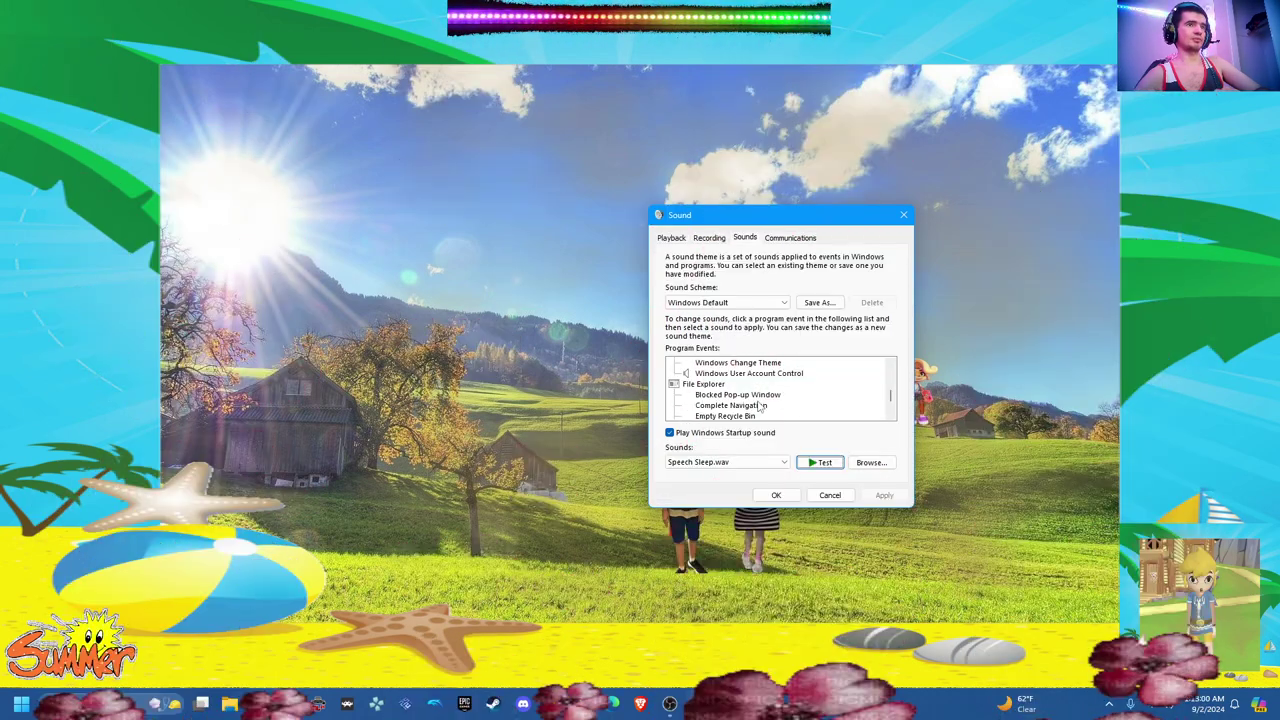
scroll(757, 405, "up", 2)
left_click(720, 302)
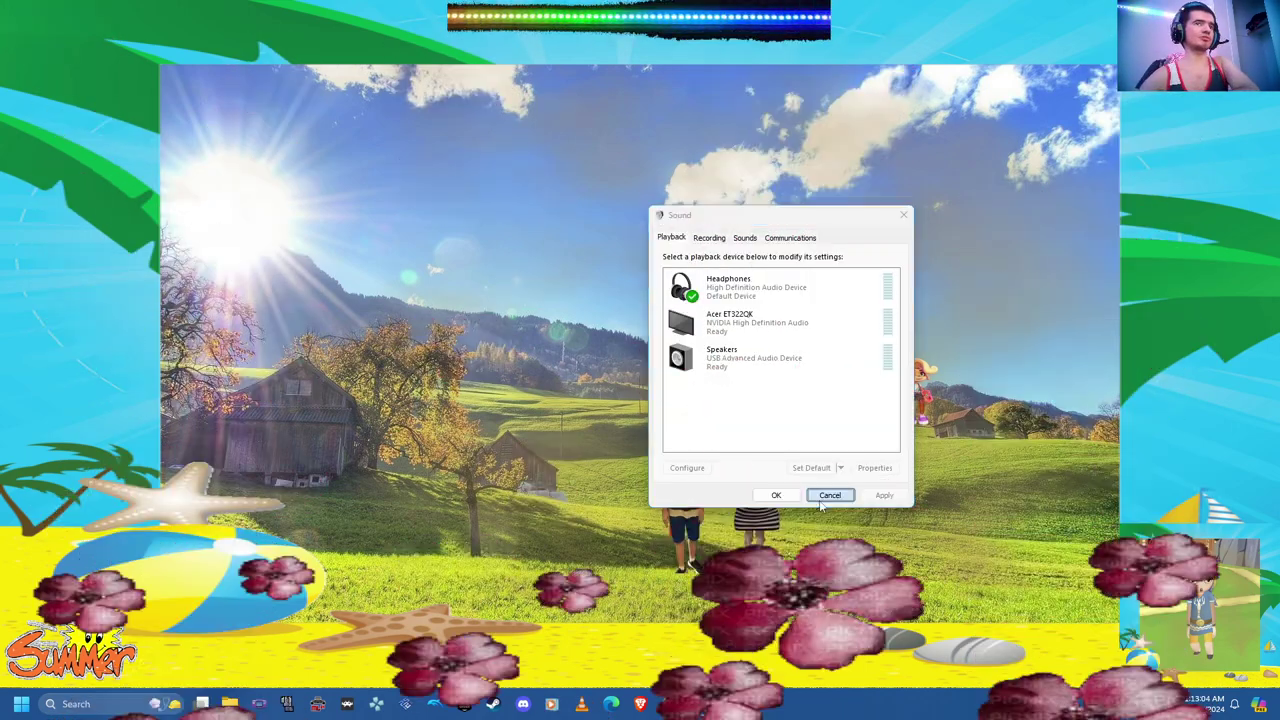
left_click(830, 495)
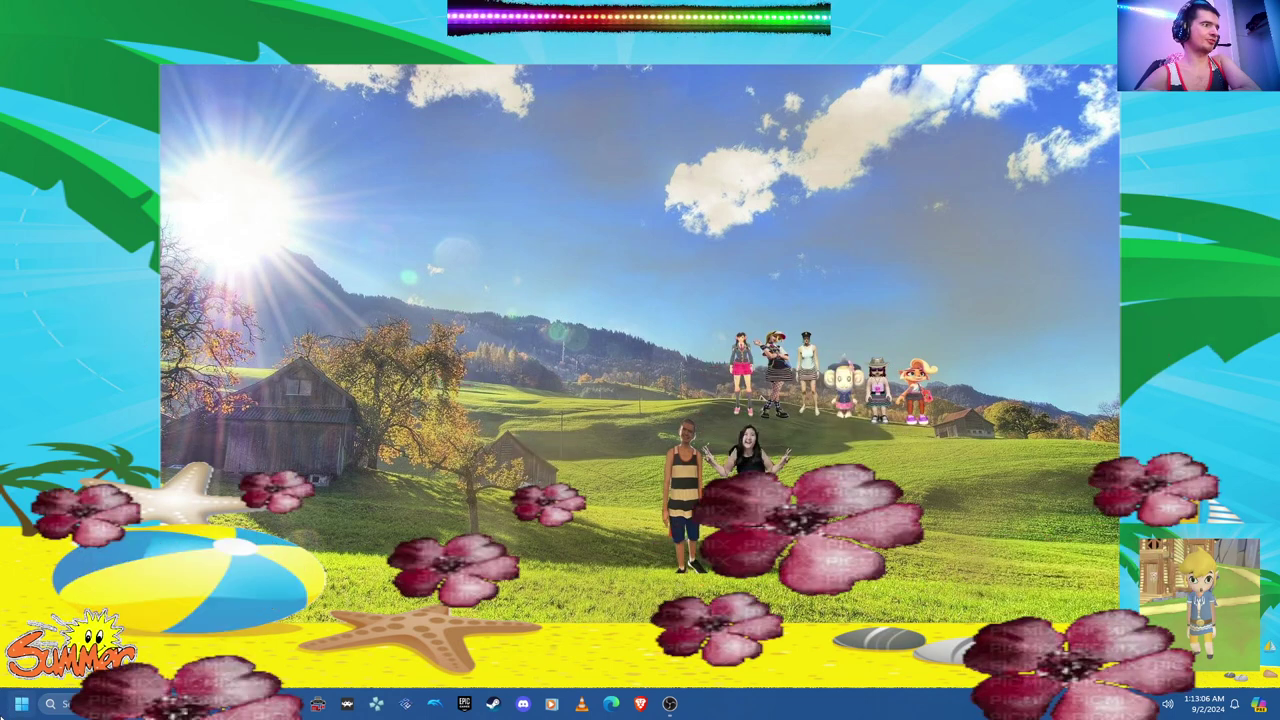
Step: Open and close the themed Start menu several times to examine how its pinned tiles and app list appear
key("super")
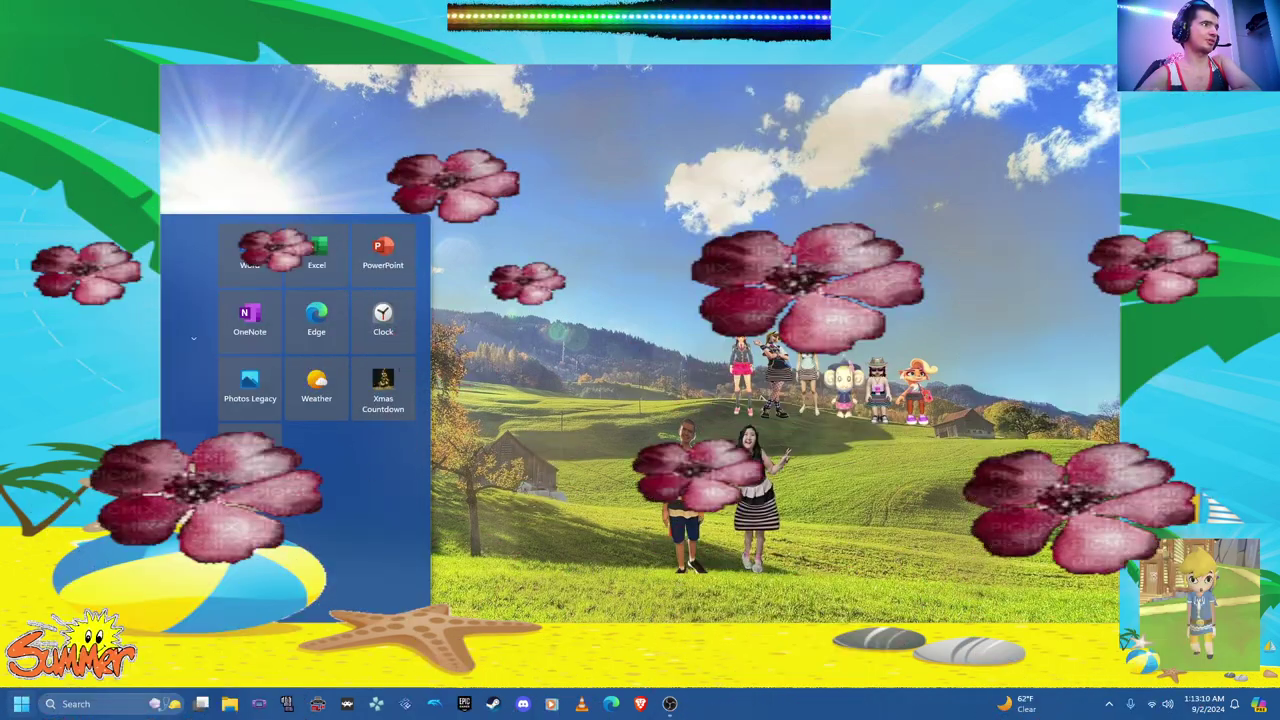
key("super")
key("super")
key("super")
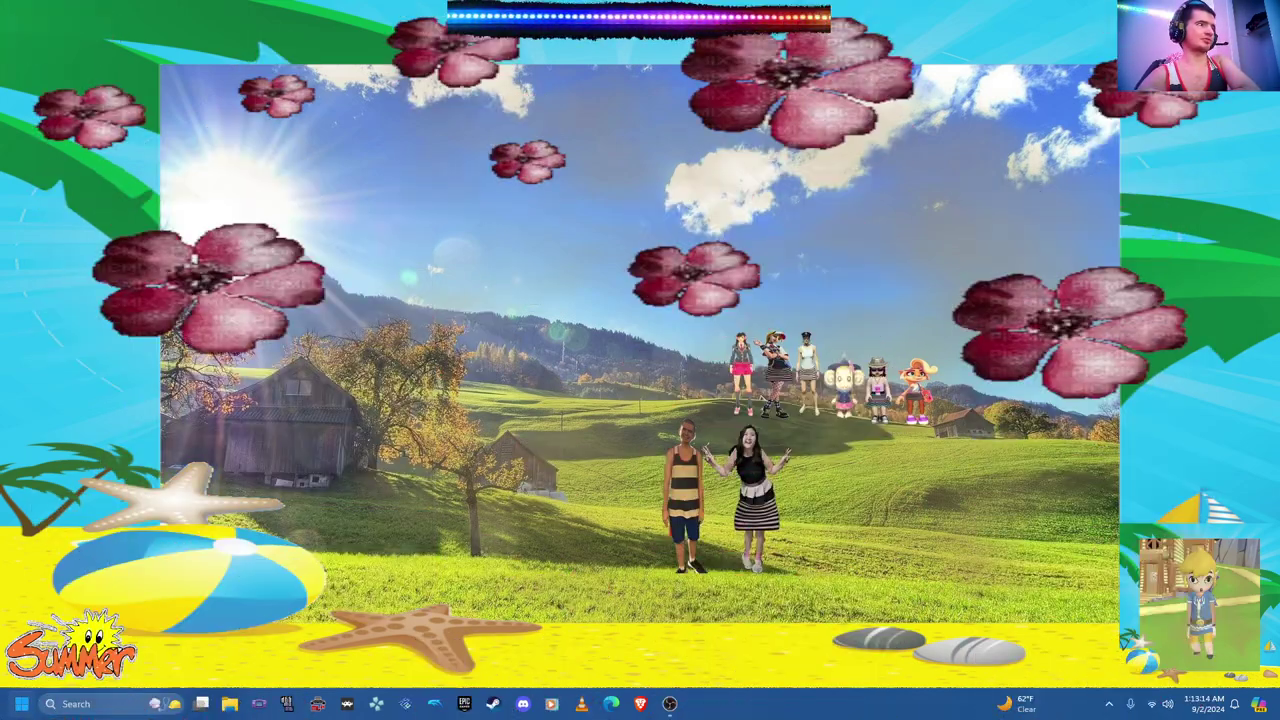
key("super")
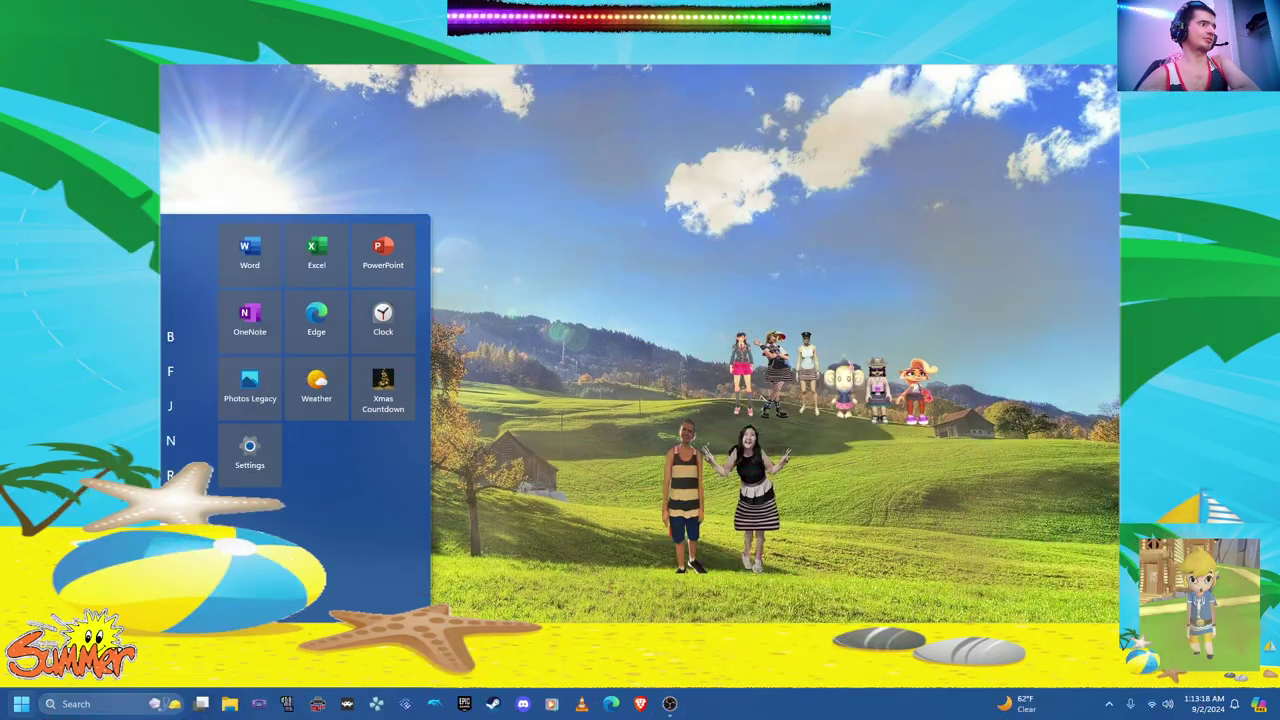
key("super")
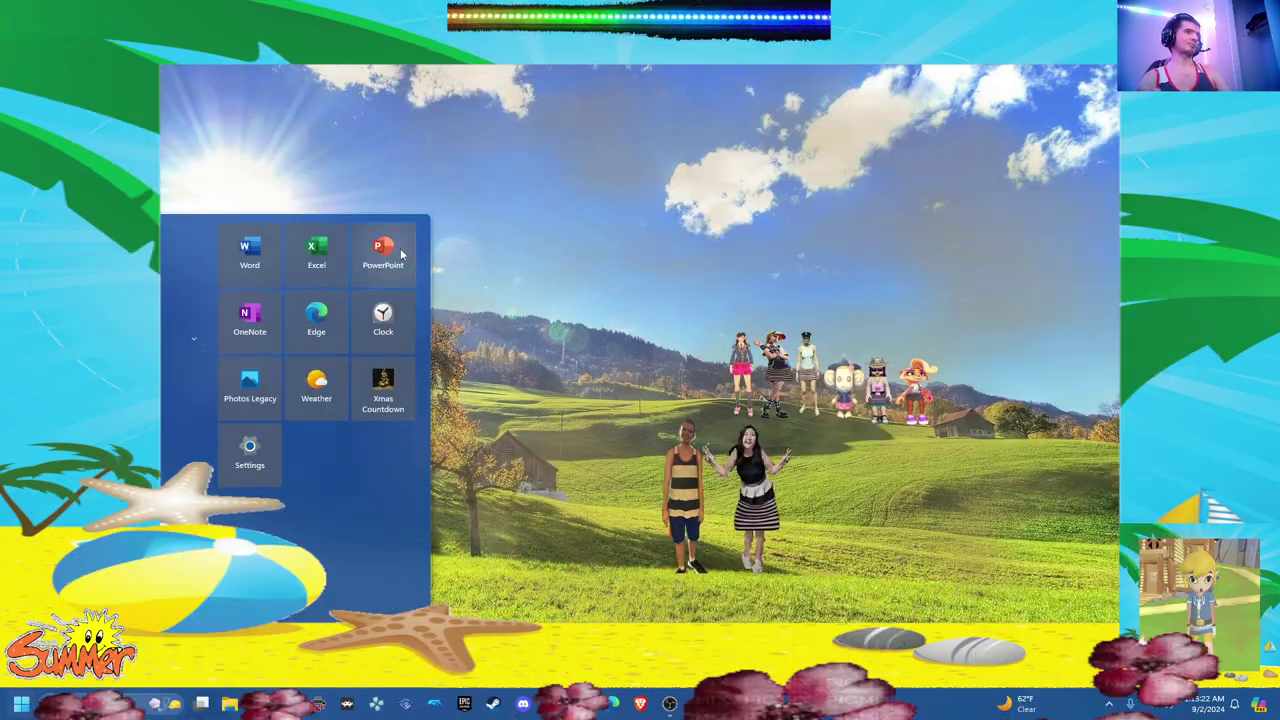
left_click(464, 198)
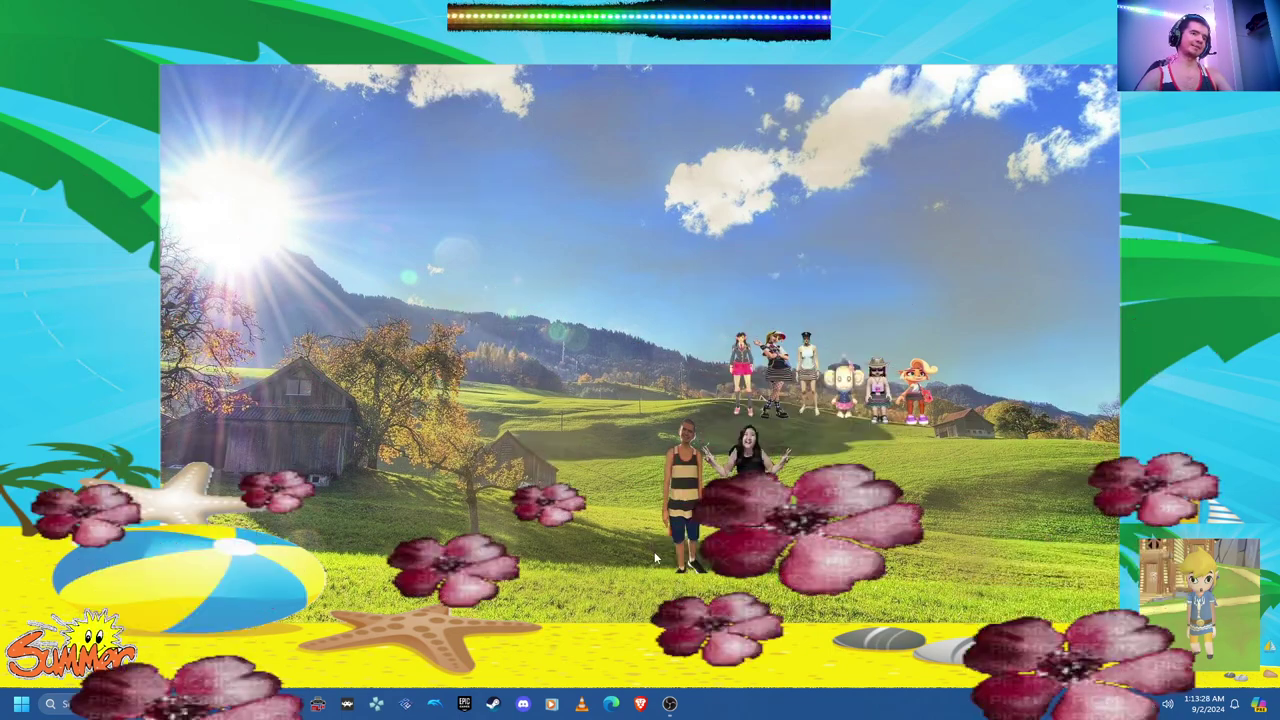
Step: Switch to the OBS Studio window
left_click(671, 704)
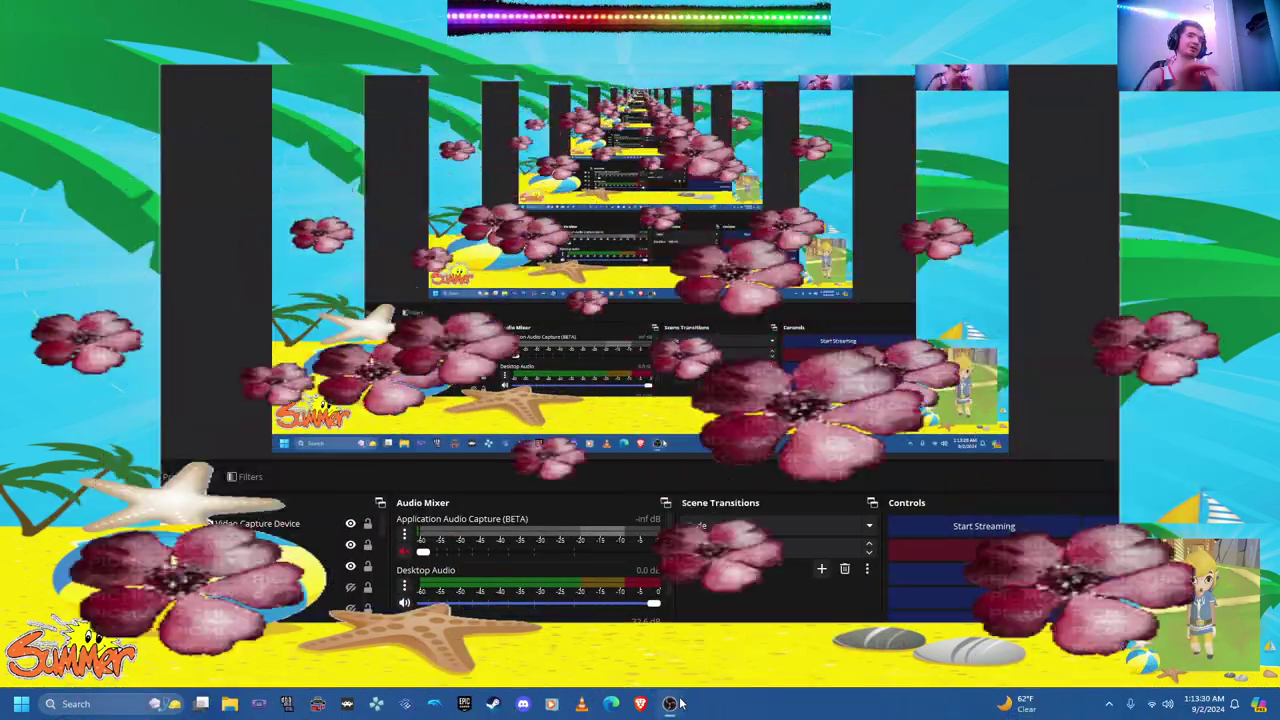